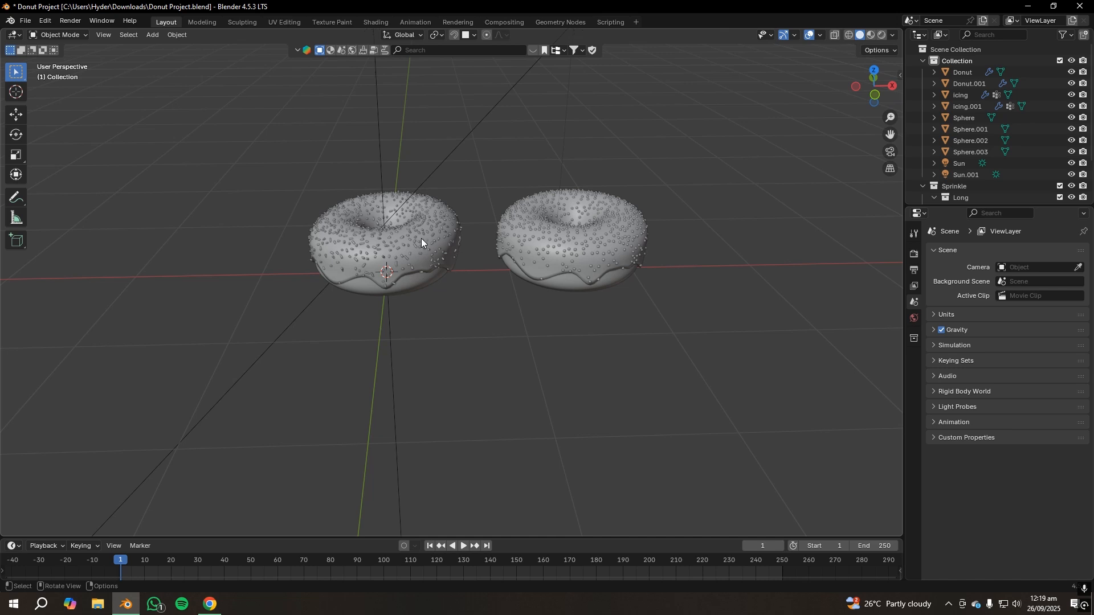
- Add a plane mesh to the main Collection at the base of the donuts
middle_click_drag(495, 406, 493, 374, "shift")
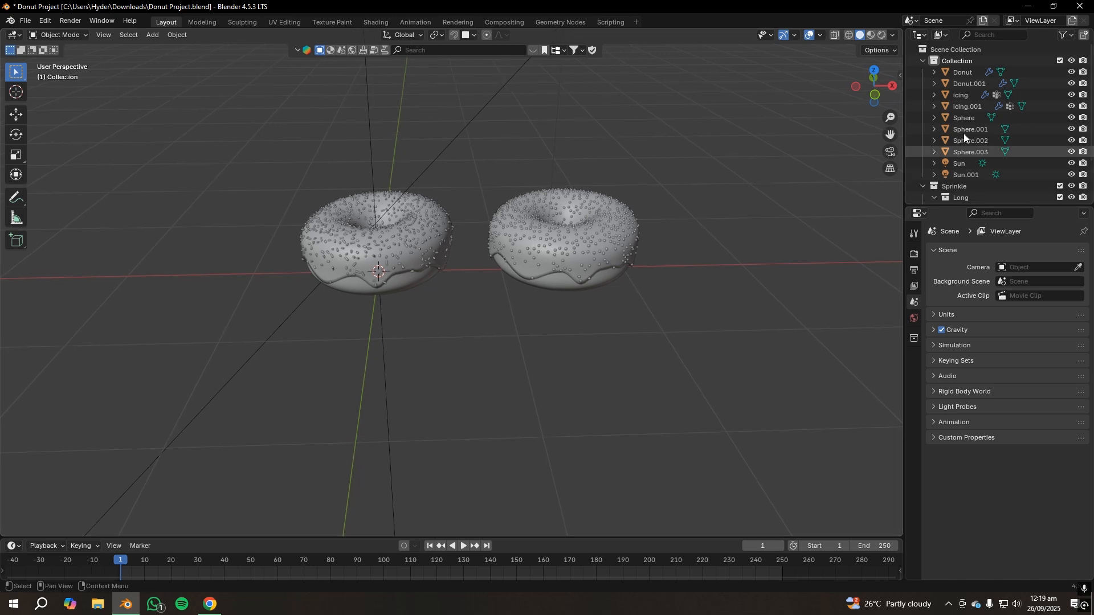
left_click(951, 60)
scroll(629, 282, "down", 5)
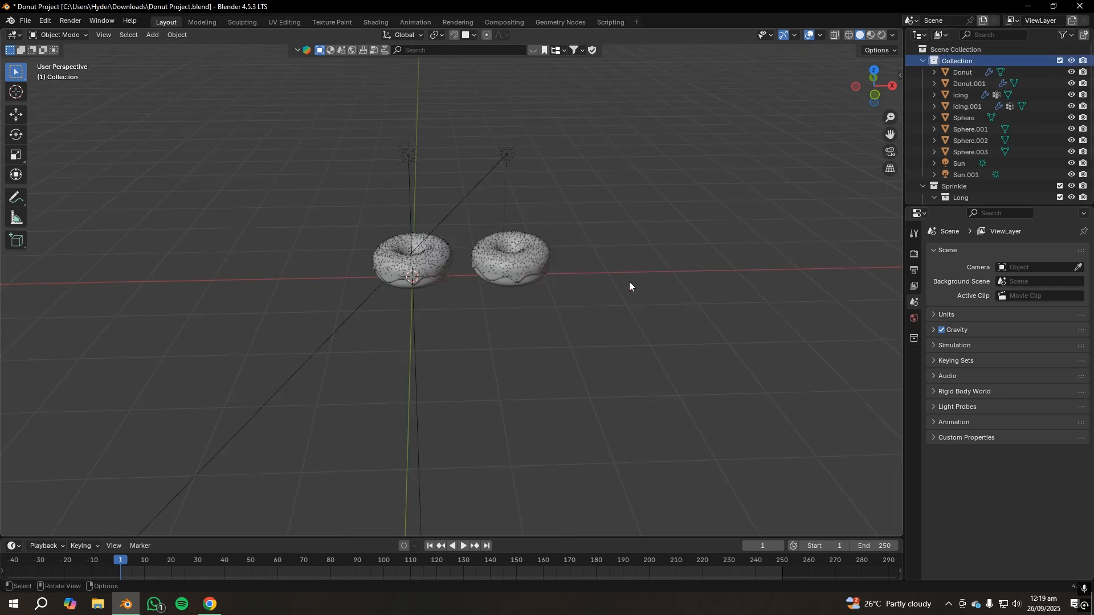
scroll(547, 251, "up", 3)
middle_click_drag(519, 229, 488, 304, "shift")
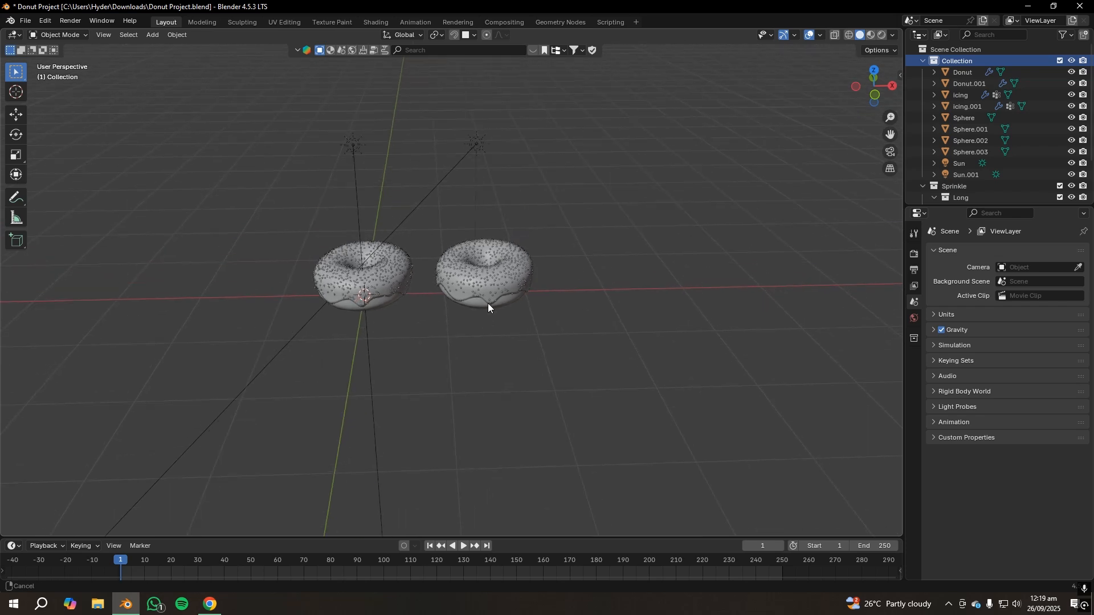
scroll(450, 303, "up", 1)
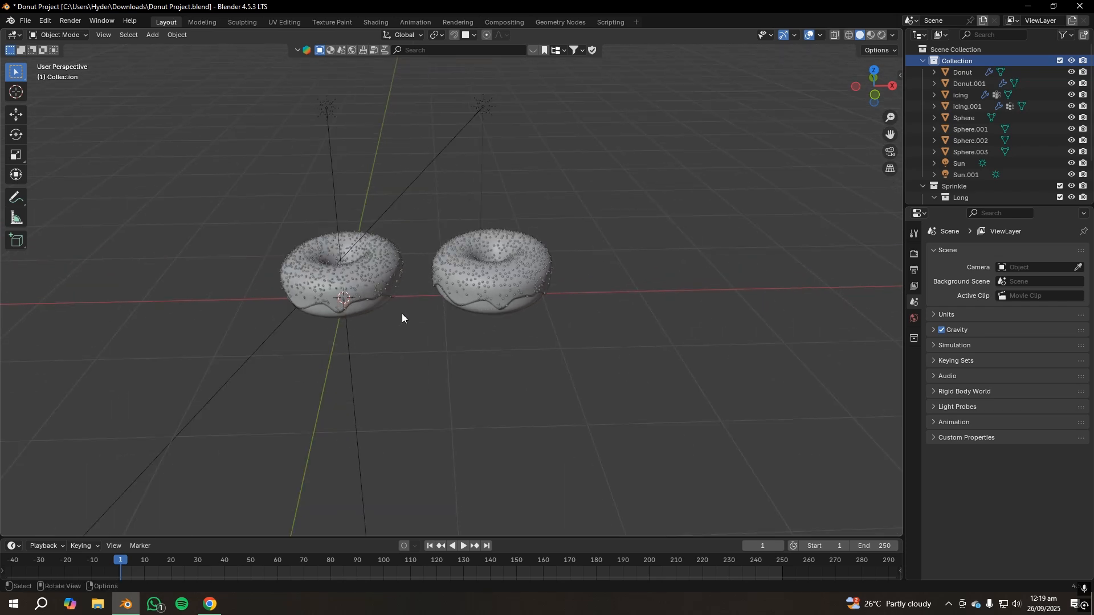
key("shift+a")
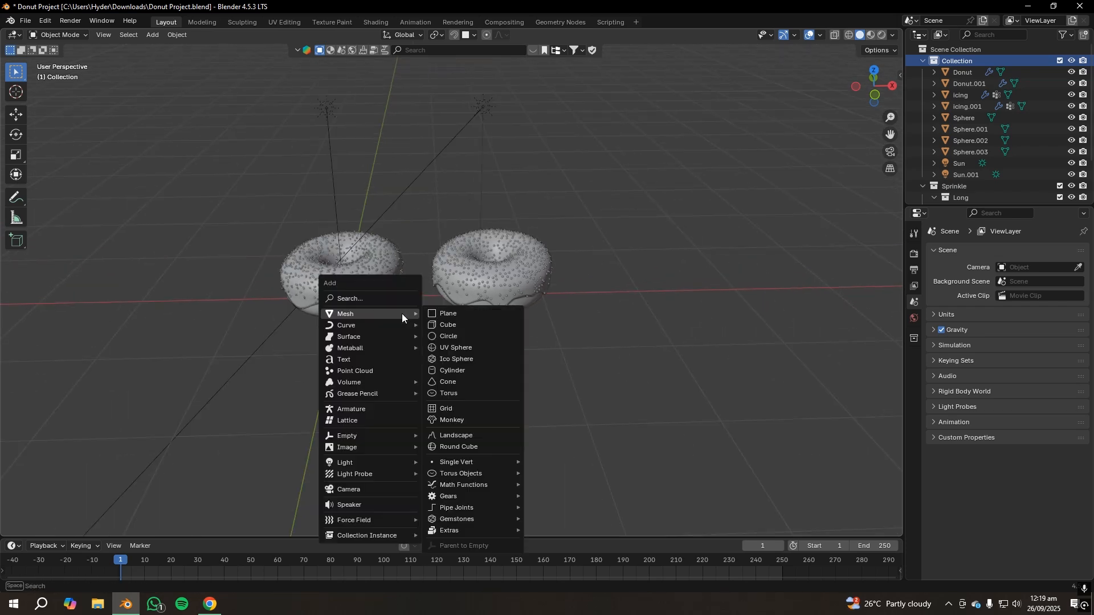
left_click(464, 314)
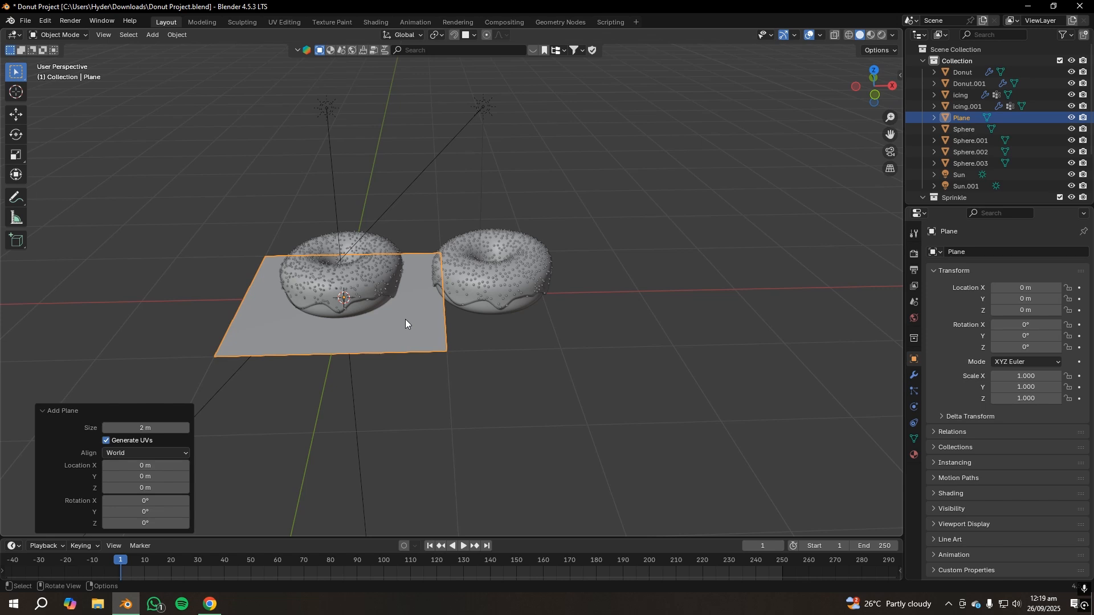
- Scale the plane uniformly to about 2.295 and shift it about 0.584 m along X so it lies under both donuts
key("s")
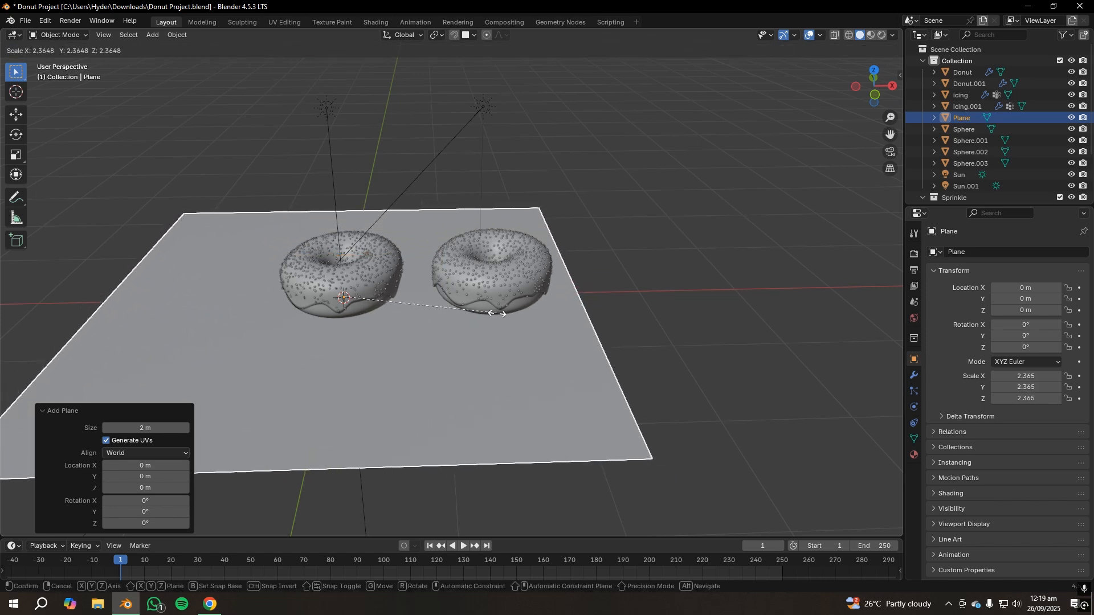
left_click(446, 333)
key("g")
key("x")
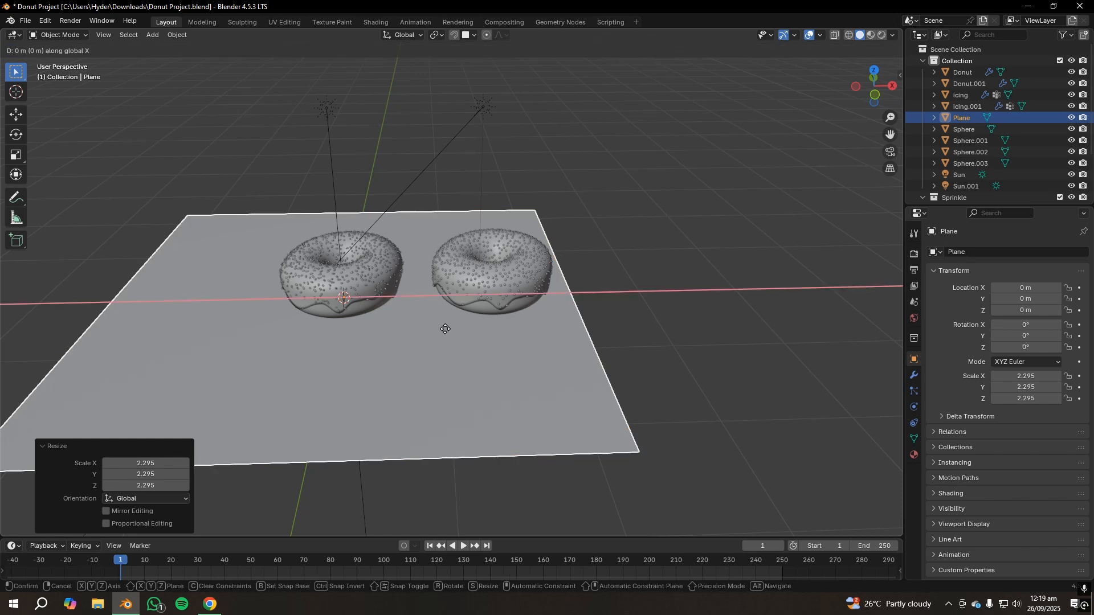
left_click(503, 323)
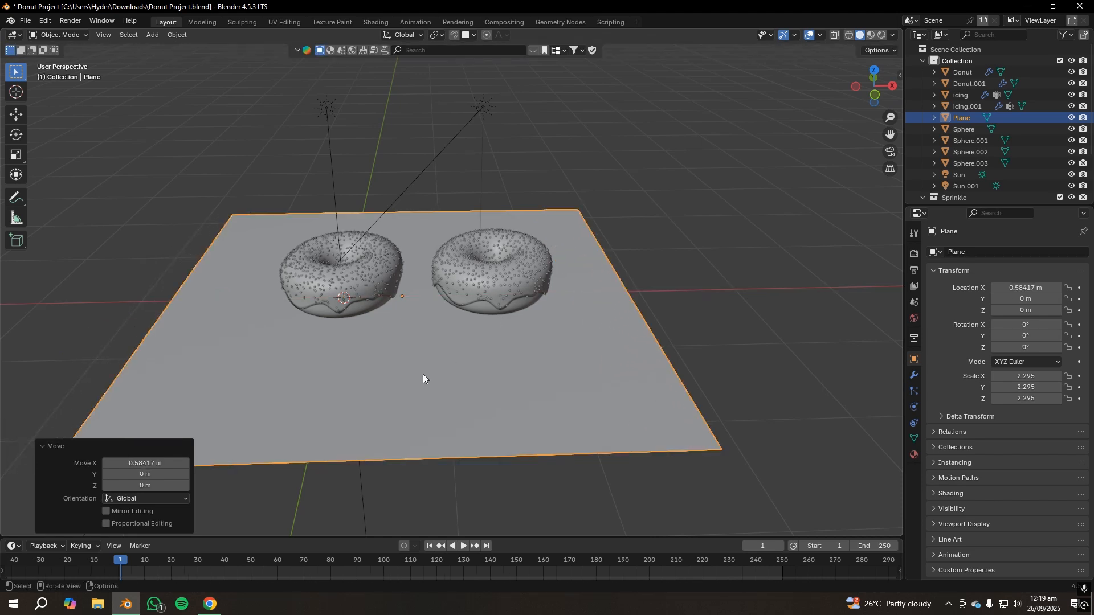
left_click(793, 311)
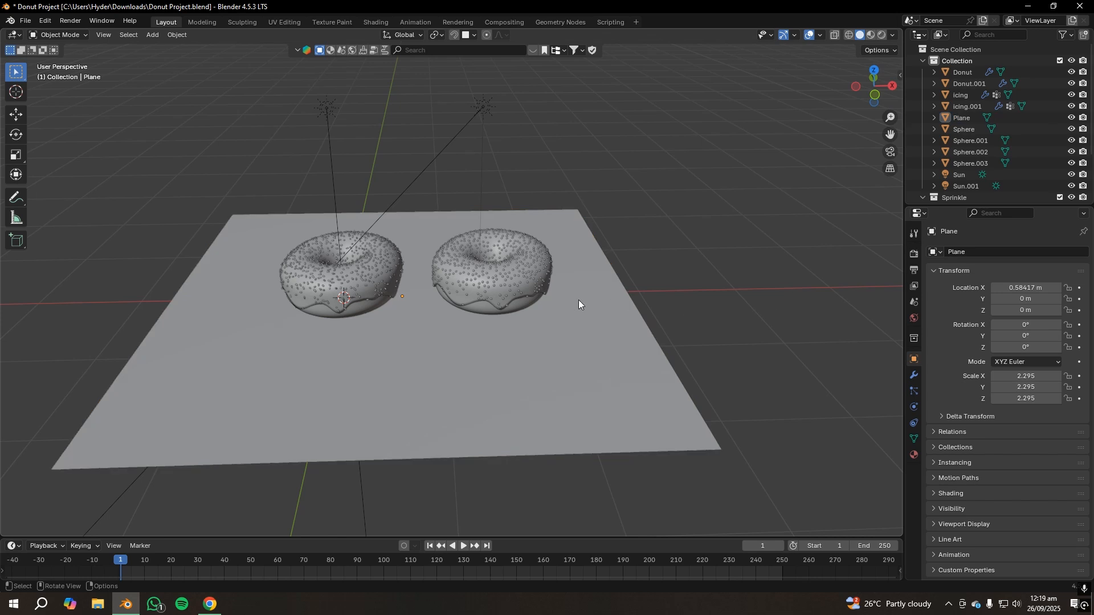
- Select the plane and switch the viewport to rendered shading to view the donuts on it
left_click(528, 415)
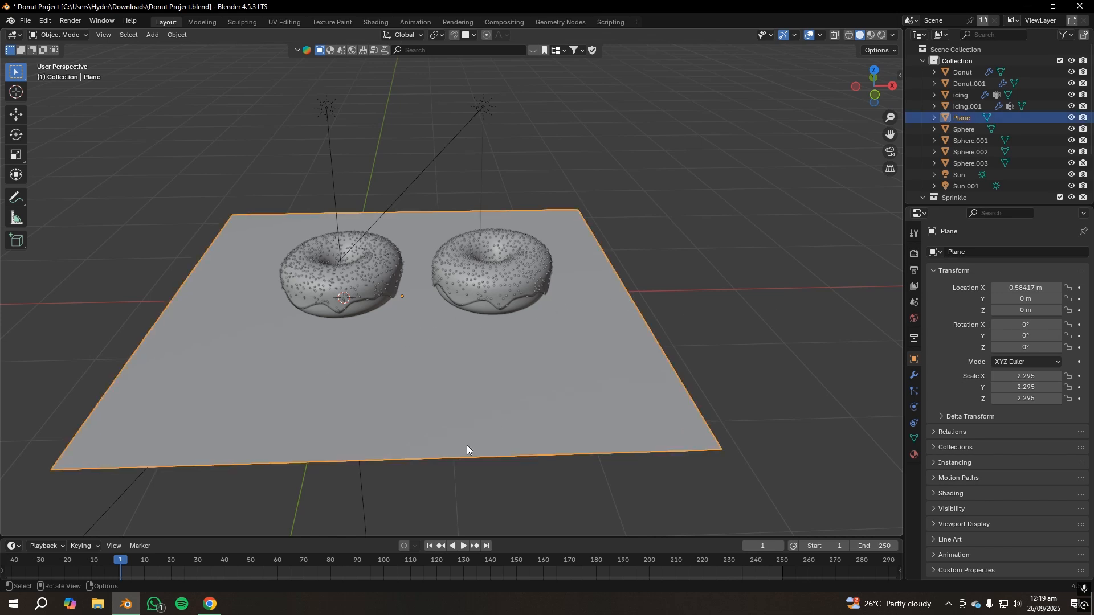
scroll(465, 446, "down", 3)
scroll(443, 406, "up", 3)
left_click(883, 34)
scroll(458, 321, "down", 2)
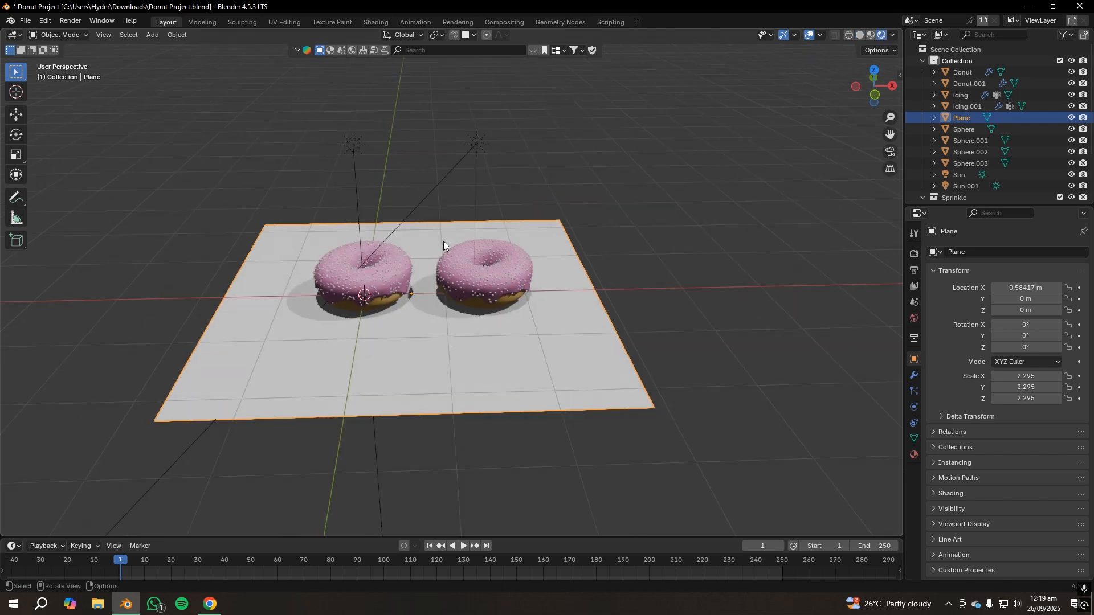
scroll(385, 398, "down", 3)
scroll(393, 411, "up", 1)
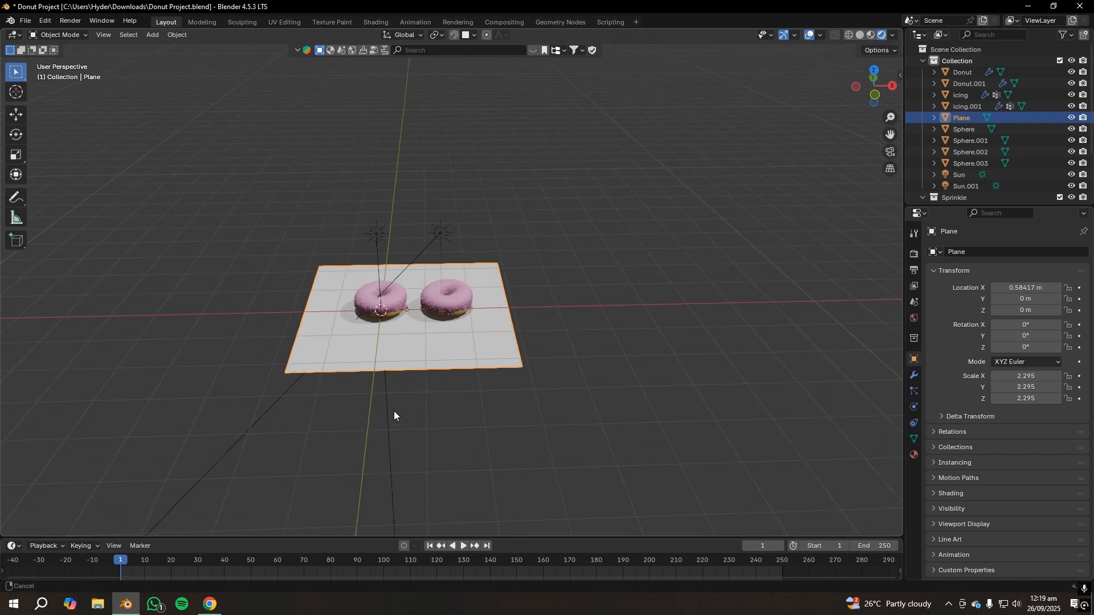
scroll(389, 371, "up", 4)
middle_click_drag(348, 316, 403, 247, "shift")
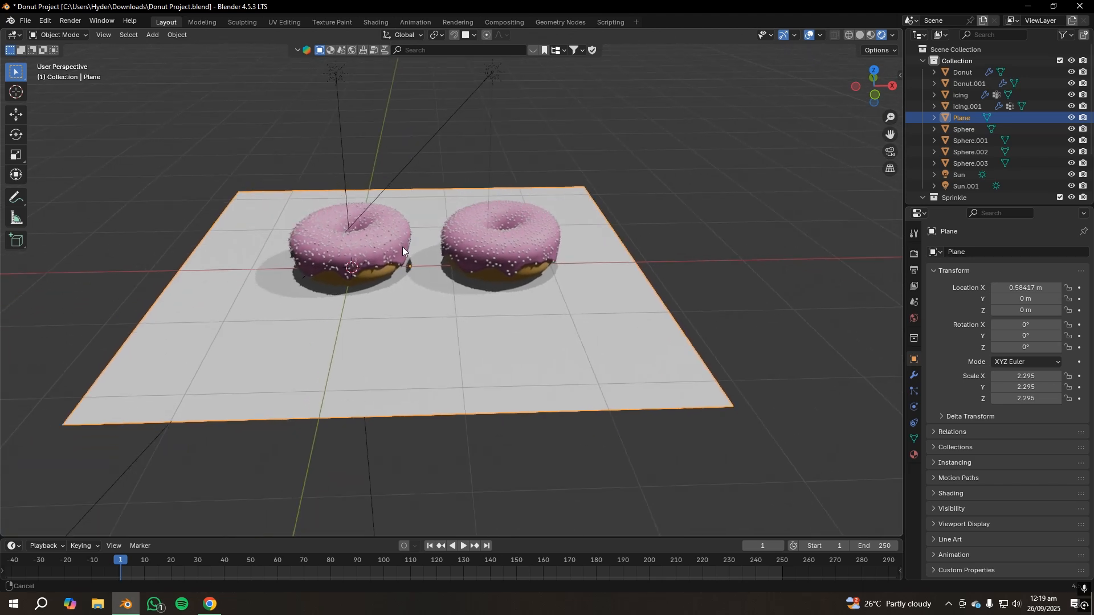
middle_click_drag(544, 375, 454, 342)
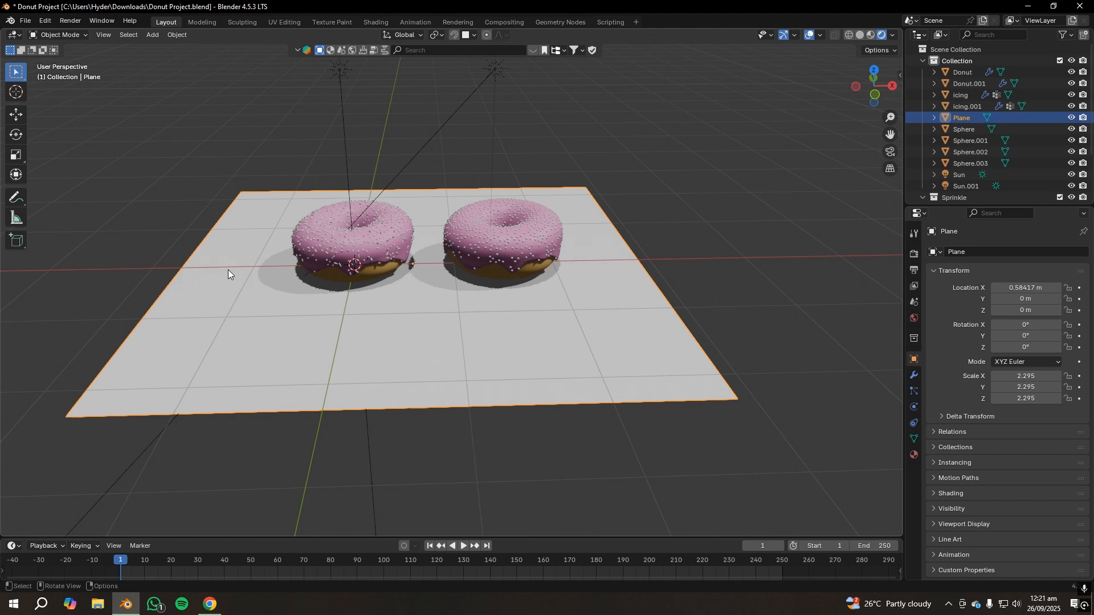
- Search the asset library for "Marble" and limit the search to materials
left_click(469, 51)
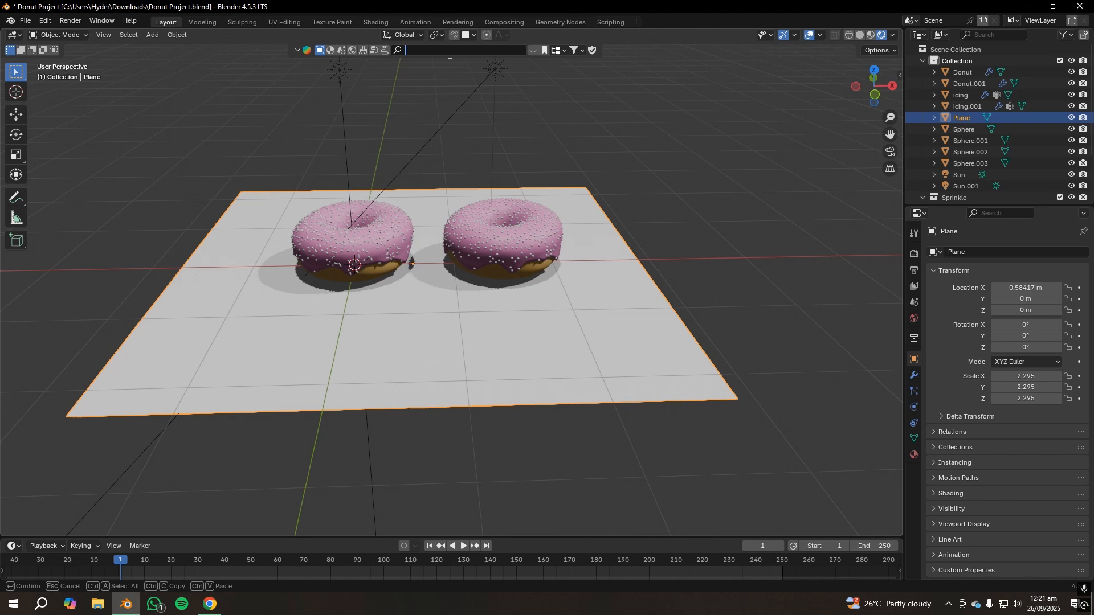
type("Marble")
key("Return")
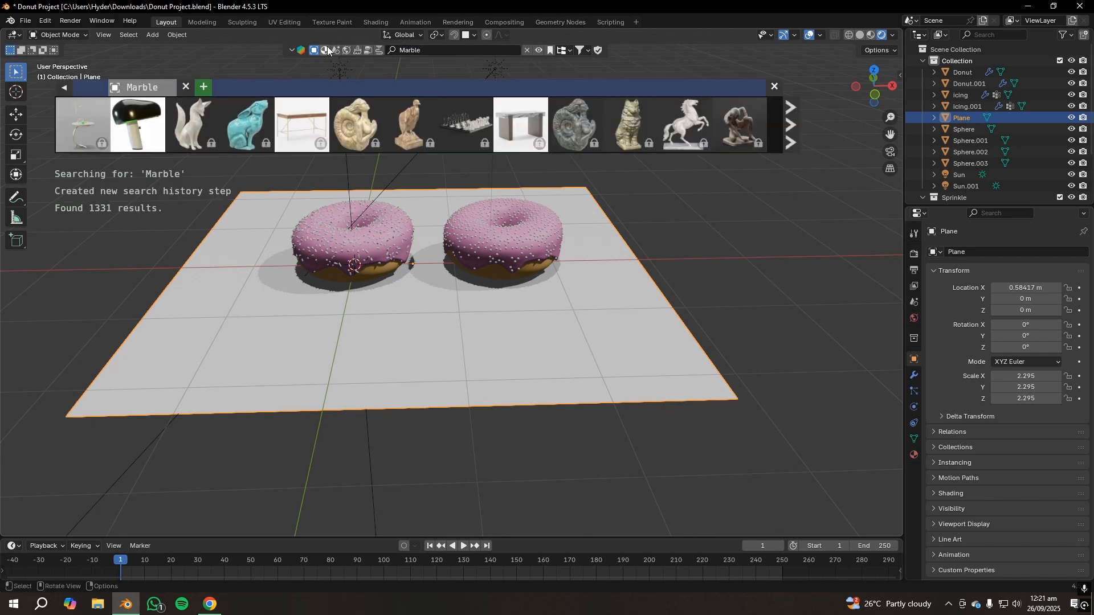
left_click(330, 50)
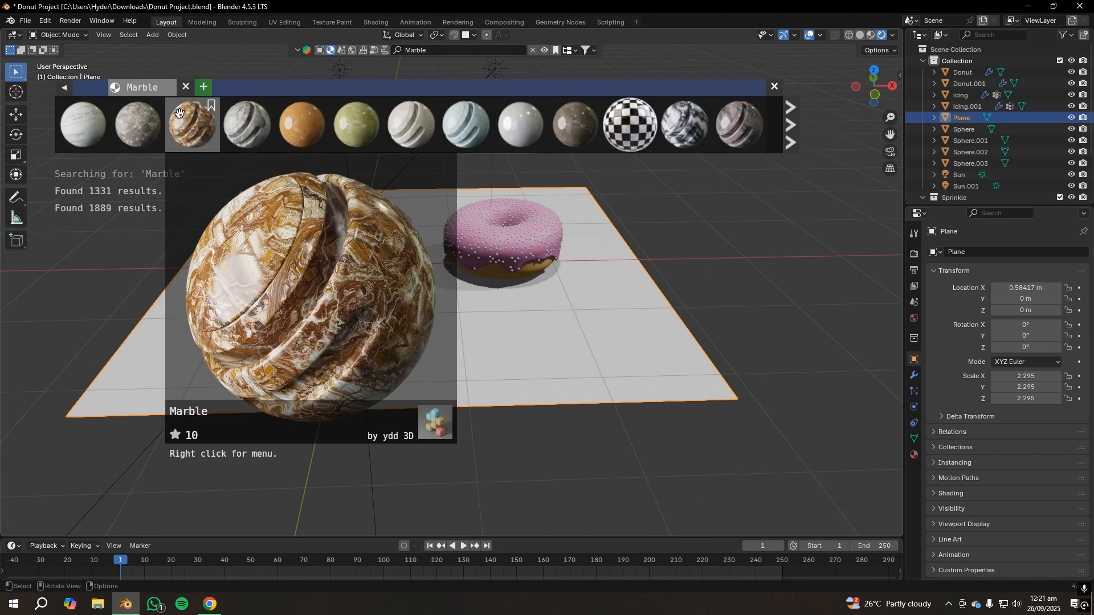
- Browse the marble materials, apply Marble Blue to the plane, deselect it and close the search results
mouse_move(95, 118)
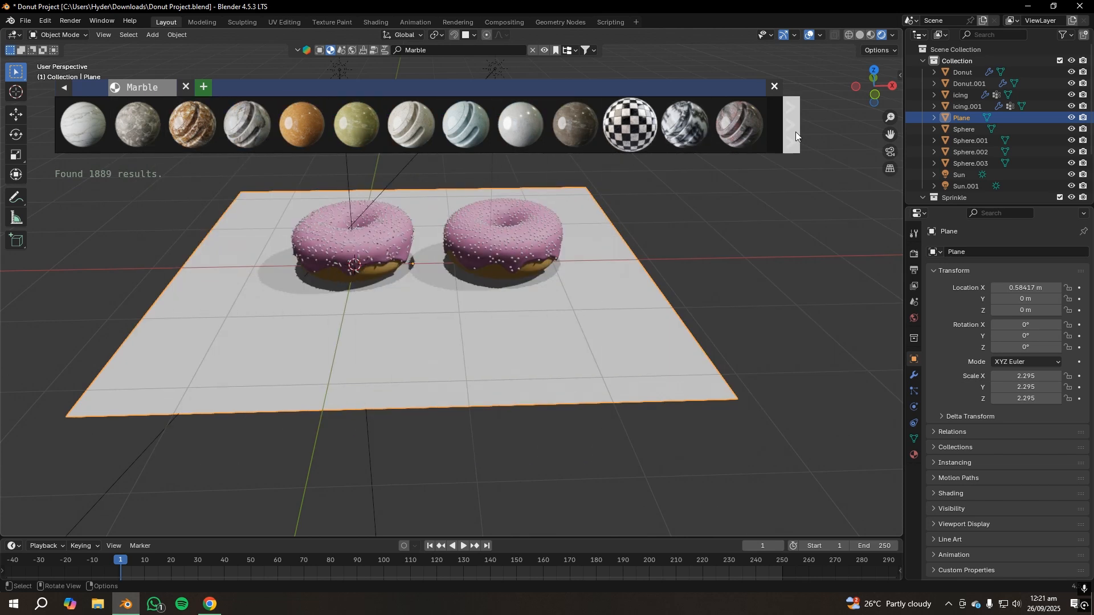
left_click(792, 128)
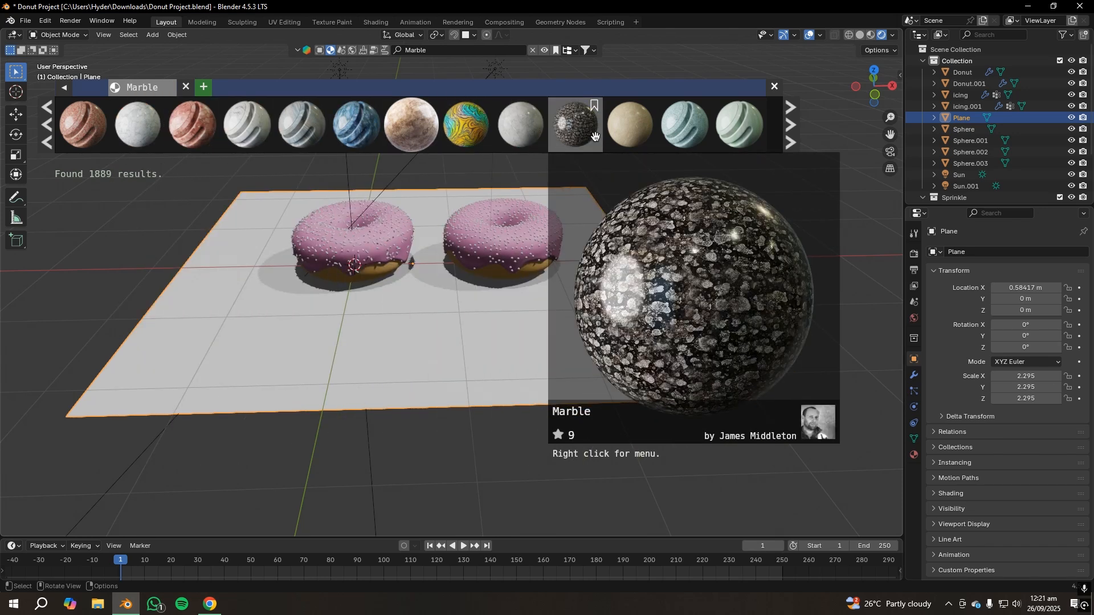
left_click(789, 127)
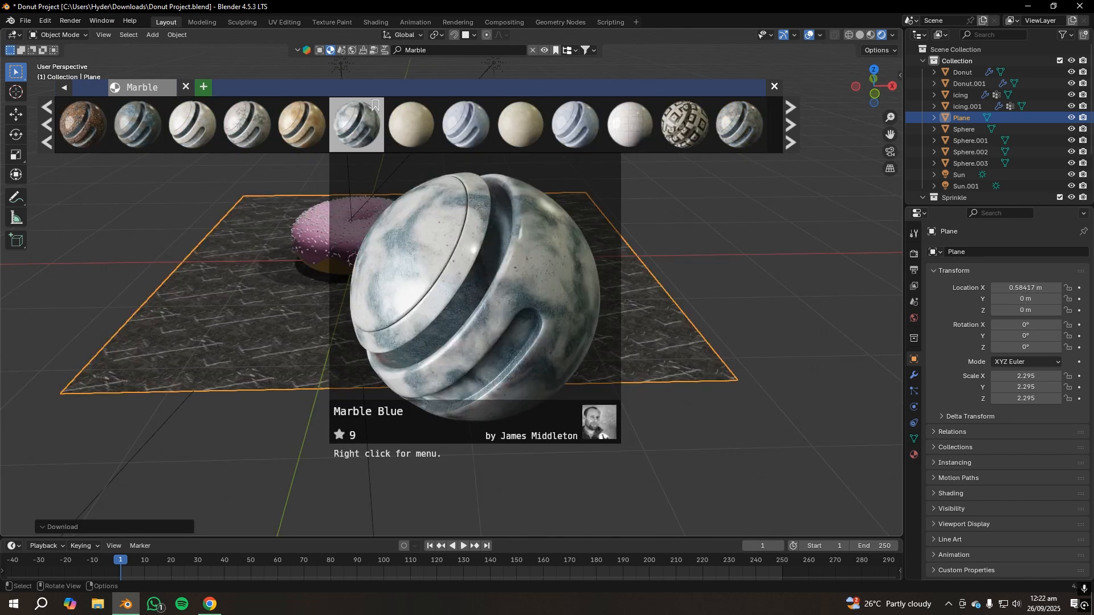
left_click(347, 132)
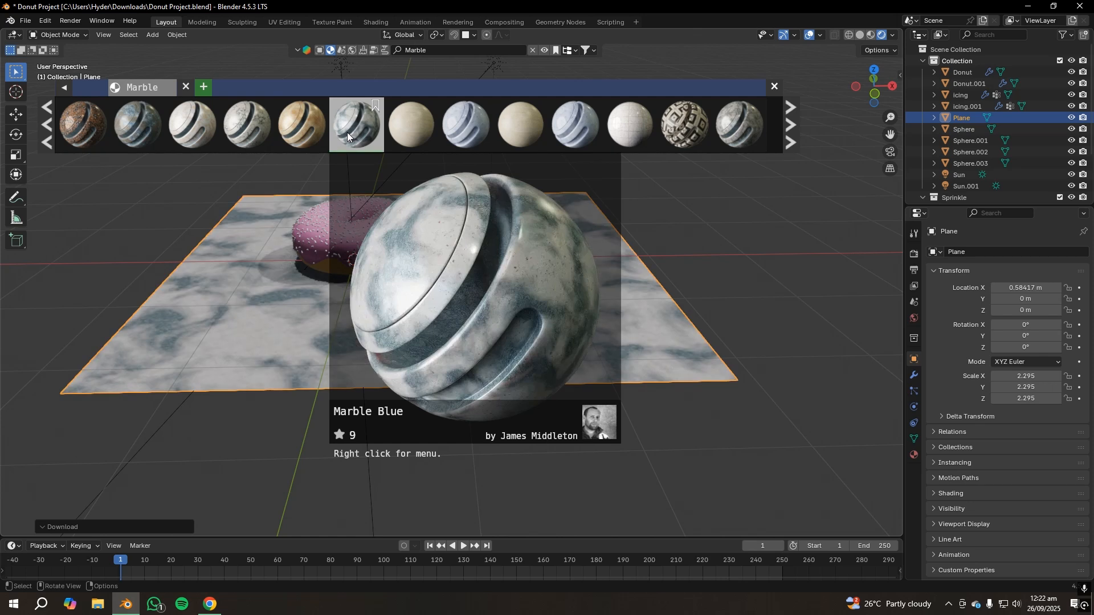
left_click(116, 255)
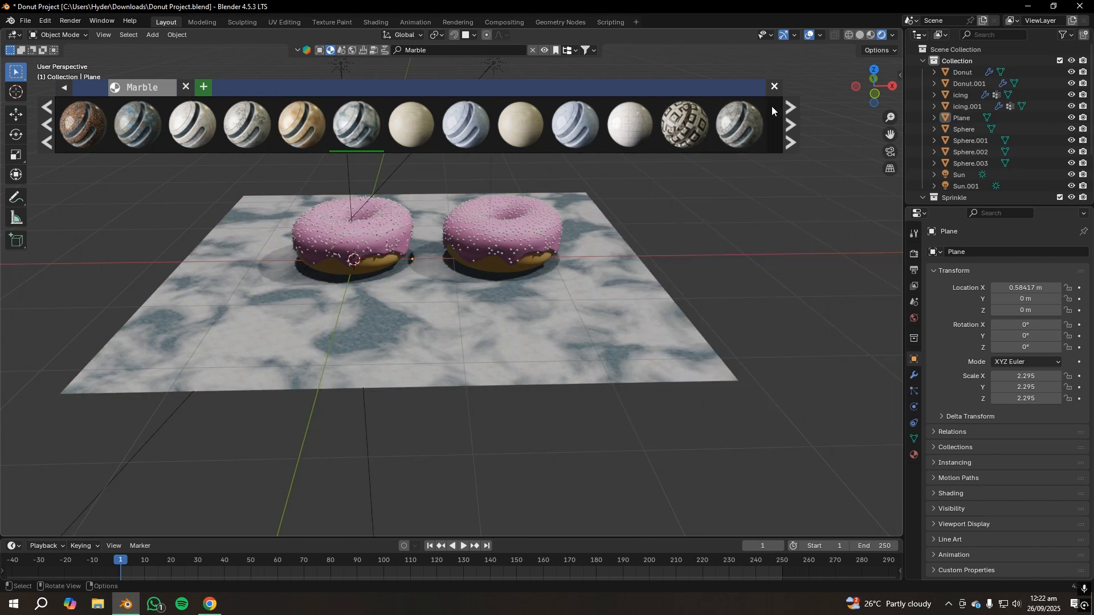
left_click(775, 87)
- Examine the donuts and their sprinkles on the marble plane from the top view, from a distance and close up
middle_click_drag(473, 300, 432, 397)
scroll(347, 418, "down", 5)
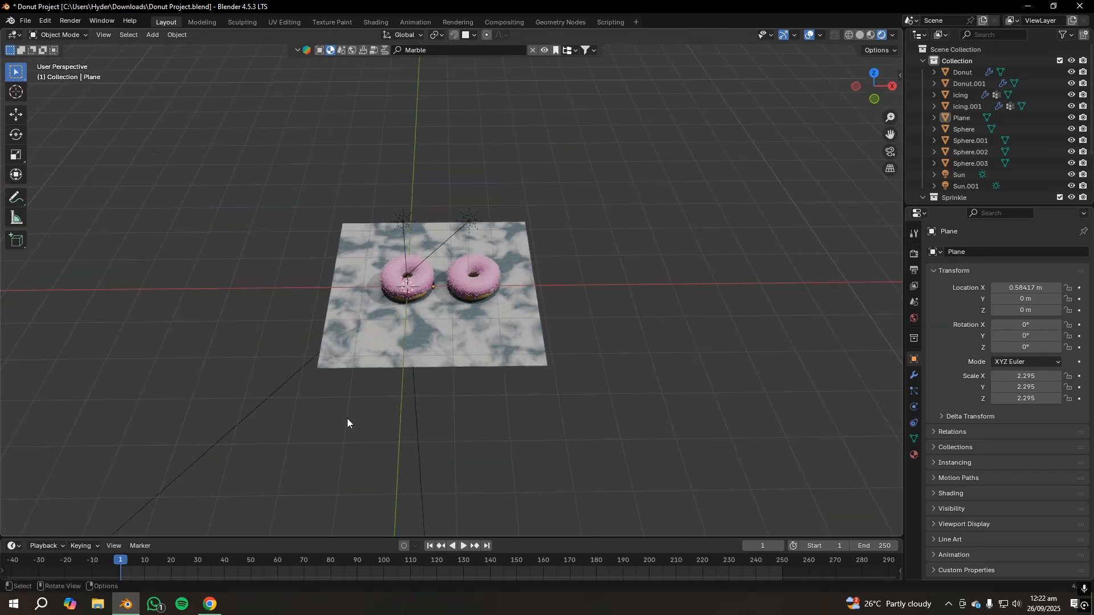
scroll(387, 401, "up", 4)
key("KP_7")
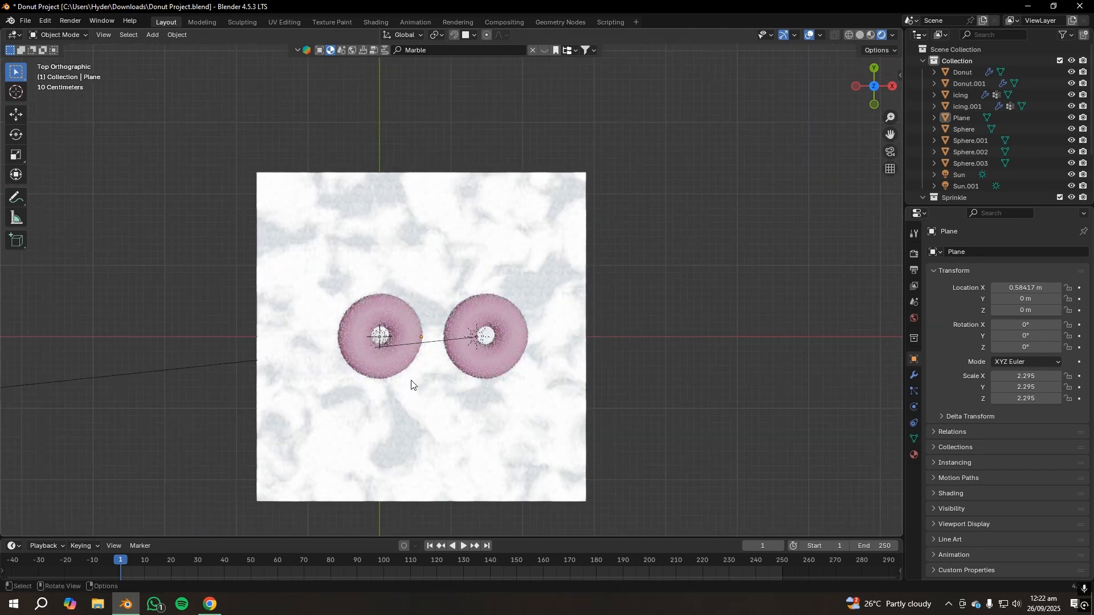
scroll(410, 383, "up", 2)
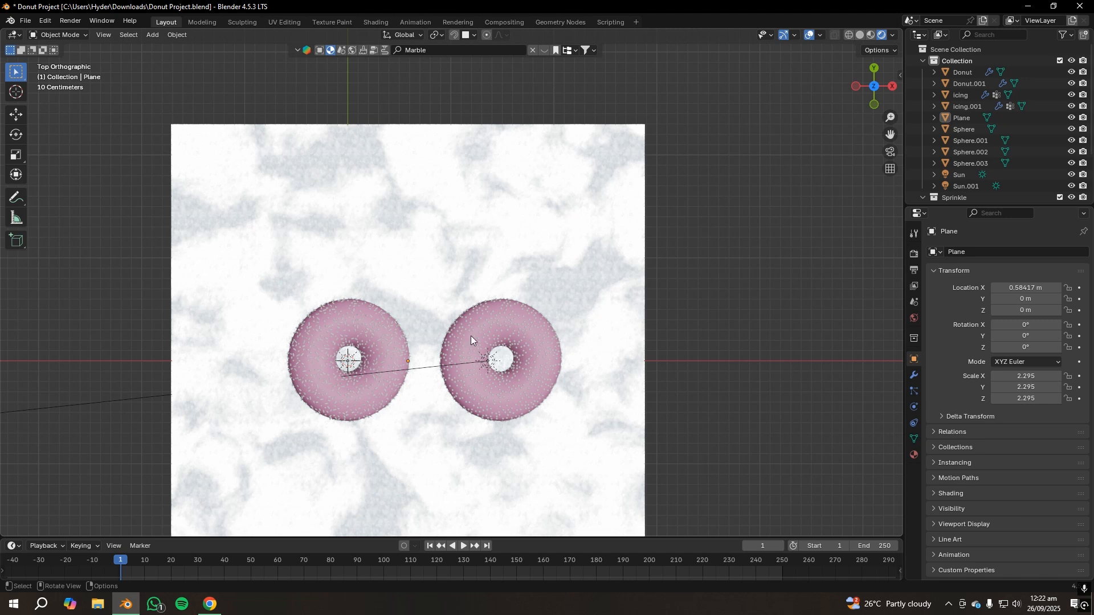
scroll(388, 360, "down", 5)
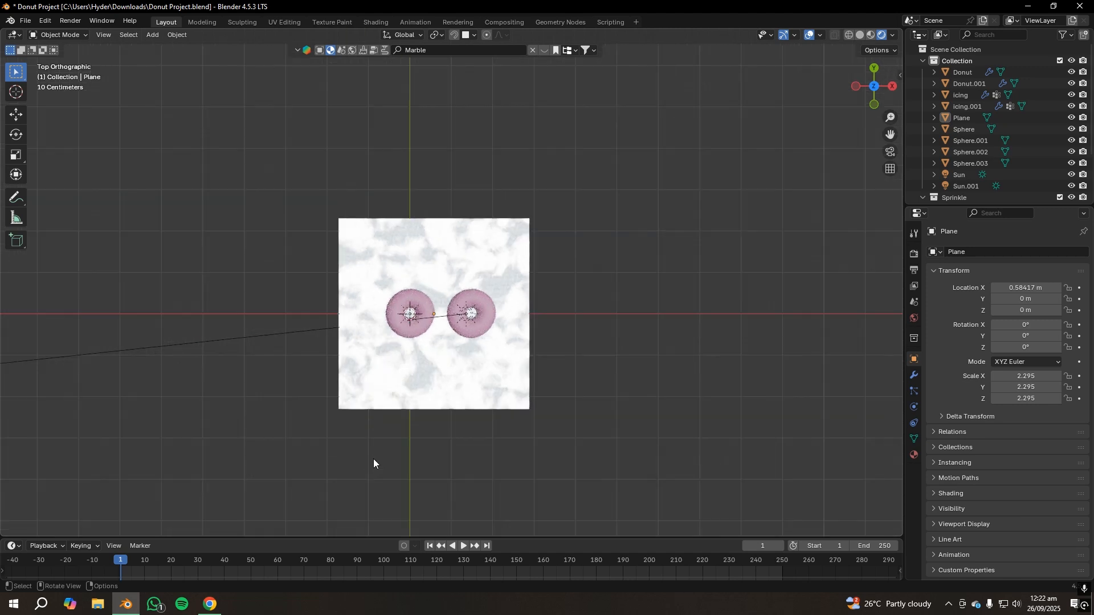
middle_click_drag(374, 459, 437, 434)
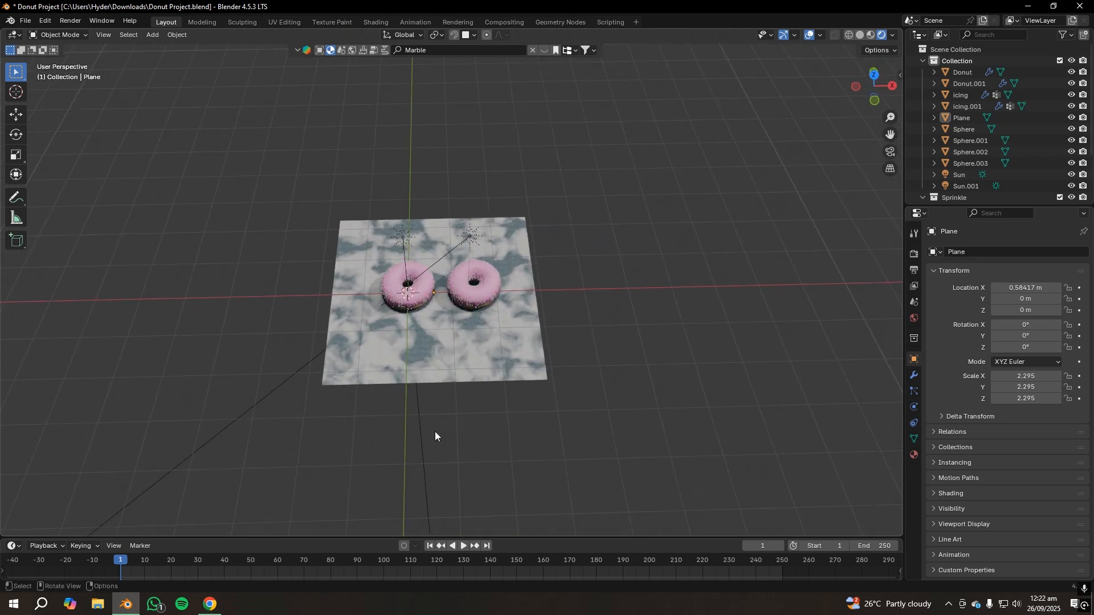
middle_click_drag(398, 358, 470, 301)
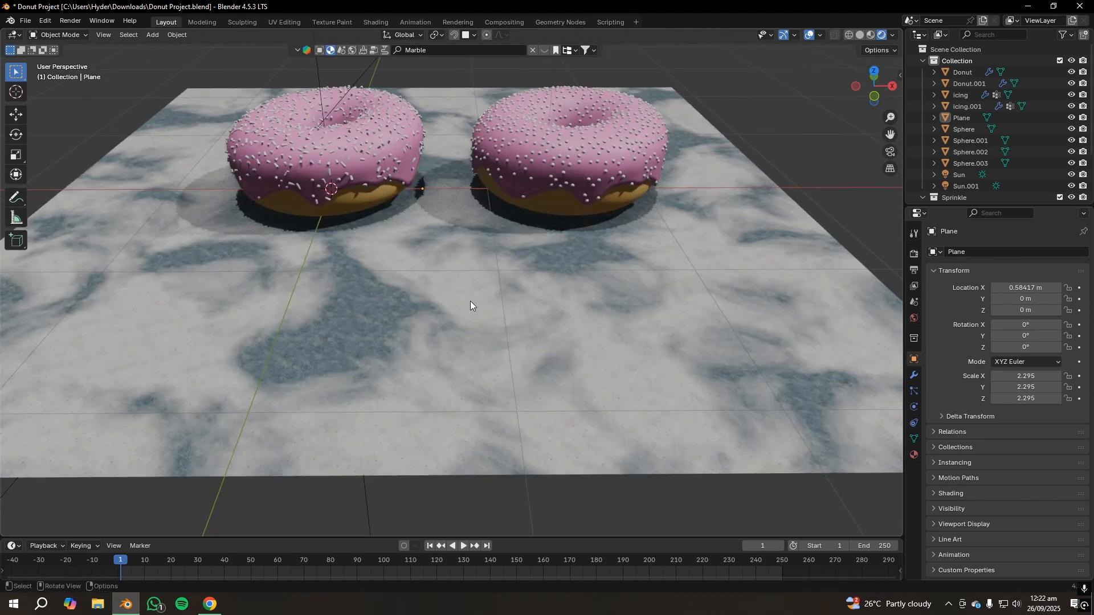
scroll(471, 301, "down", 4)
scroll(470, 301, "up", 5)
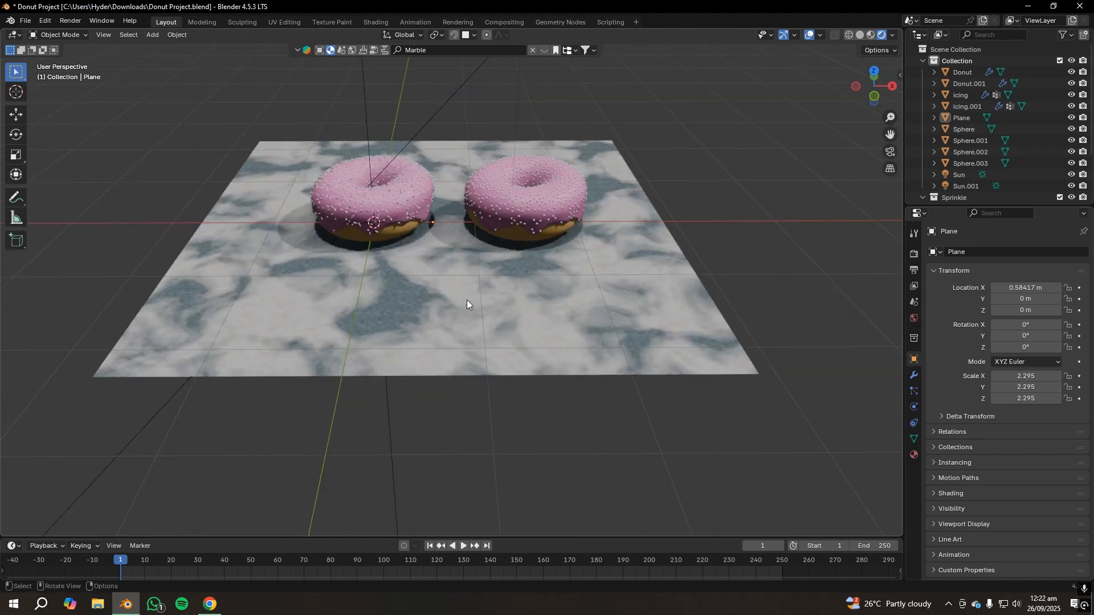
scroll(467, 300, "up", 2)
scroll(457, 302, "down", 5)
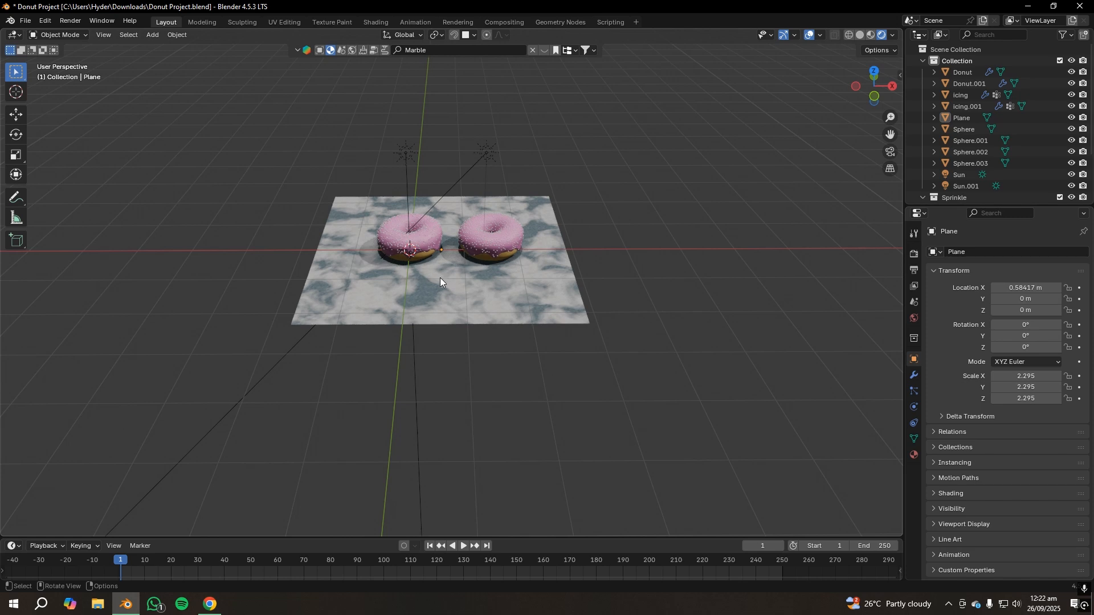
scroll(433, 271, "up", 2)
scroll(422, 291, "up", 2)
scroll(405, 304, "up", 3)
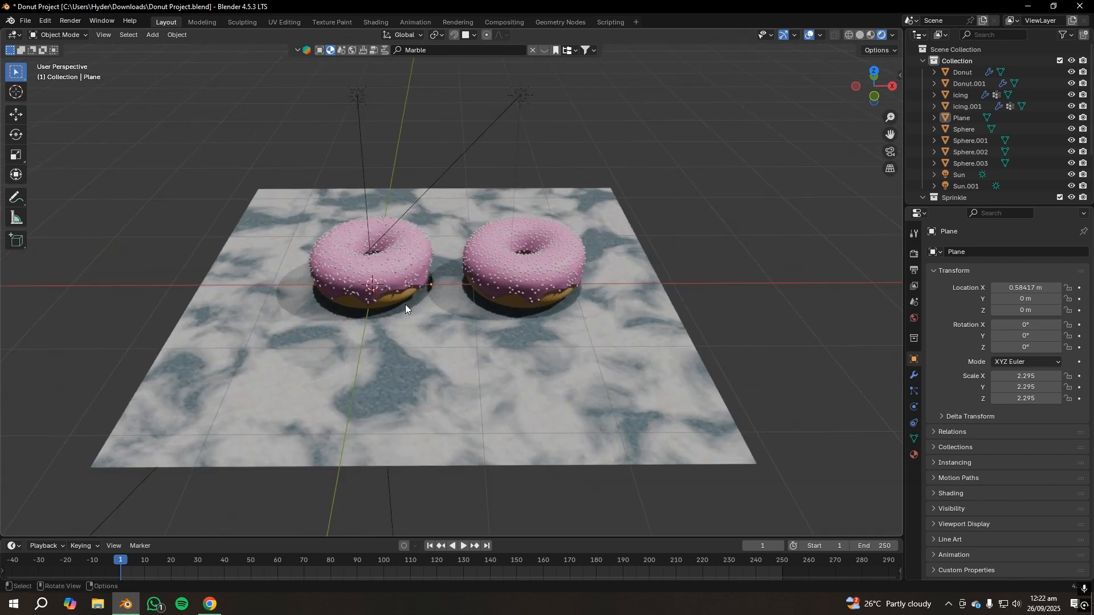
middle_click_drag(358, 284, 412, 292, "shift")
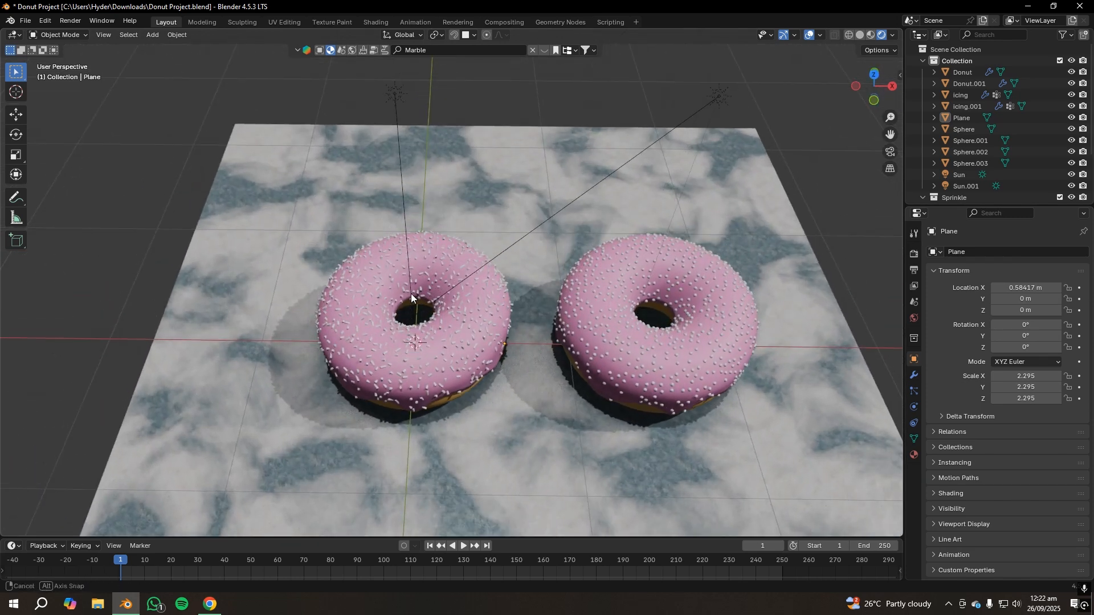
scroll(429, 343, "up", 3)
middle_click_drag(429, 343, 446, 251)
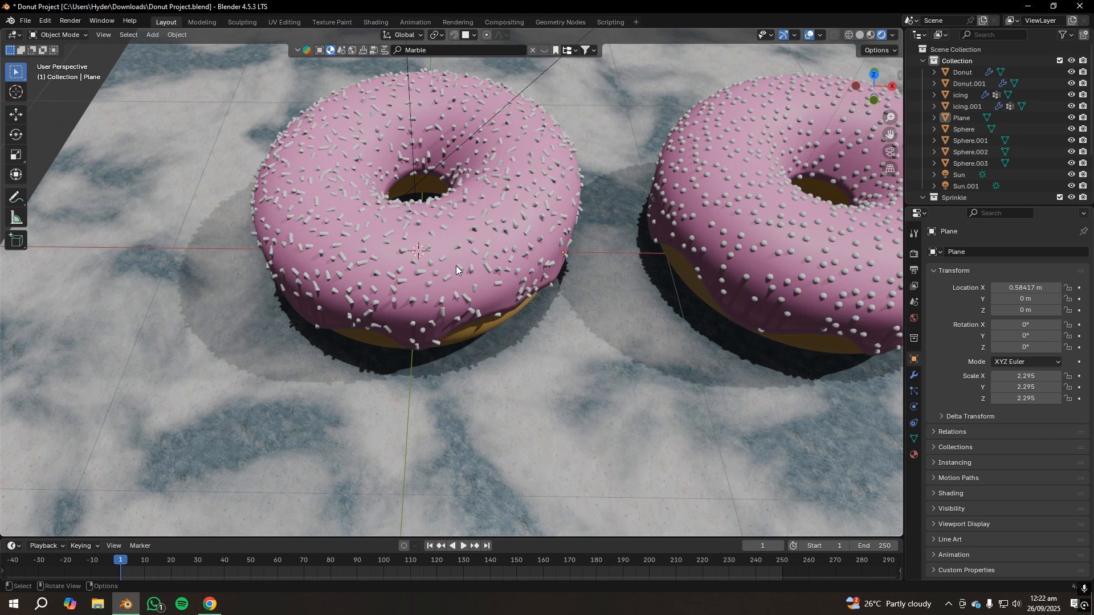
scroll(456, 265, "up", 4)
scroll(456, 266, "down", 4)
scroll(478, 332, "down", 2)
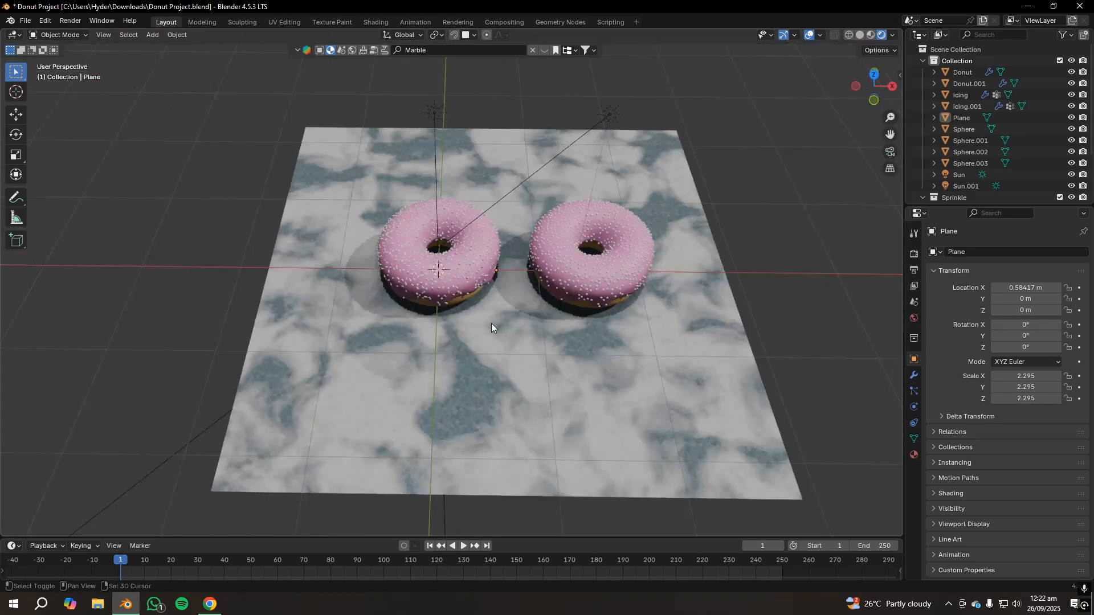
- Select Cylinder in the Long sprinkle collection and frame the row of four long sprinkle cylinders in the view
middle_click_drag(491, 324, 461, 380)
scroll(947, 143, "down", 3)
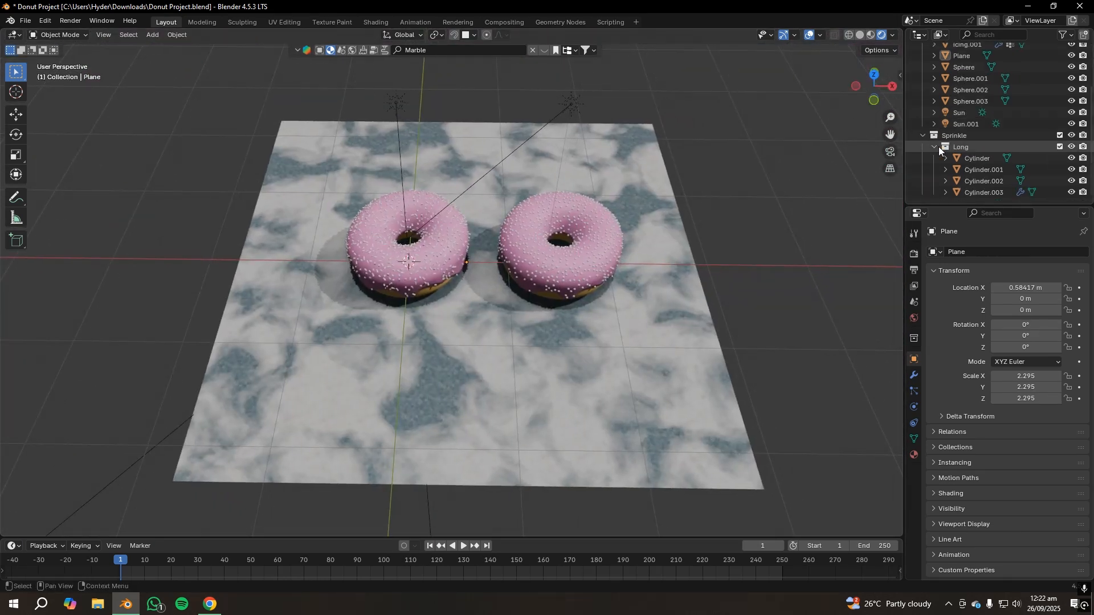
left_click(985, 162)
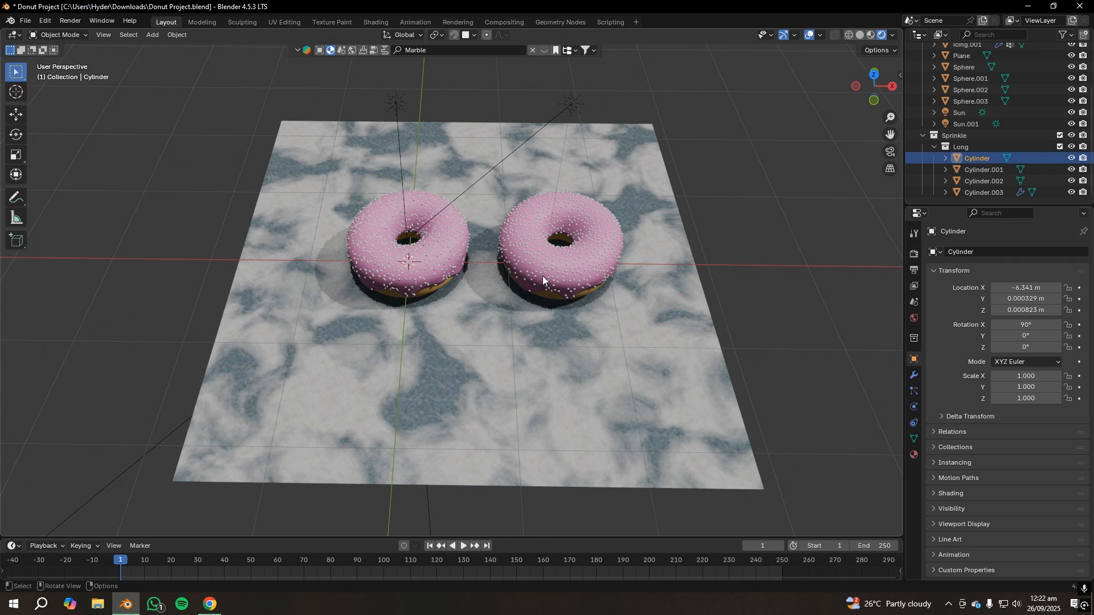
key("KP_Decimal")
scroll(542, 276, "down", 4)
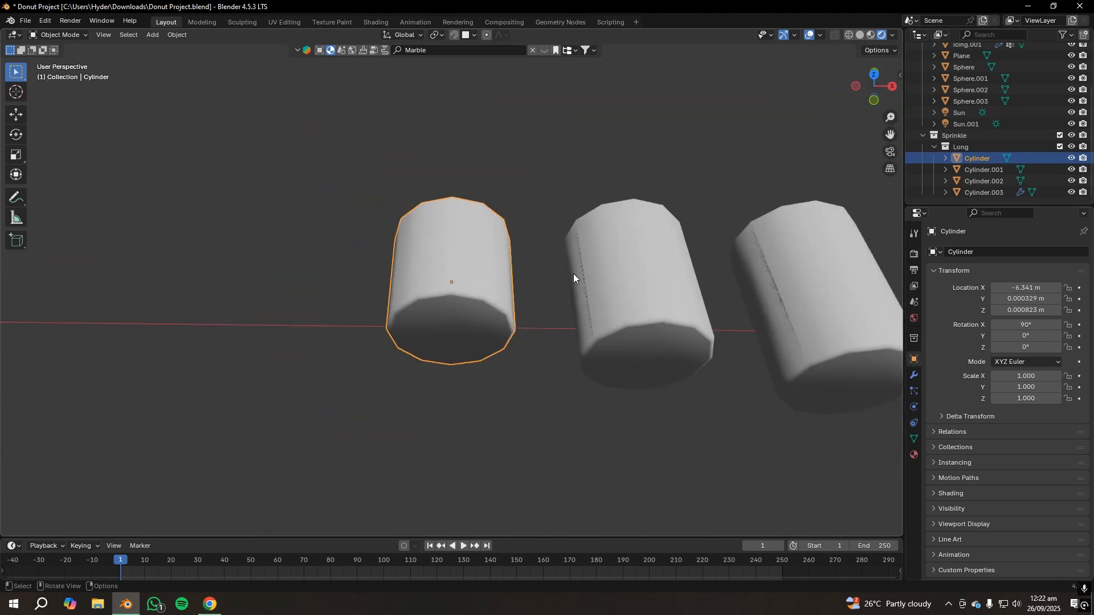
middle_click_drag(574, 274, 412, 262, "shift")
scroll(579, 276, "down", 4)
middle_click_drag(536, 278, 421, 293, "shift")
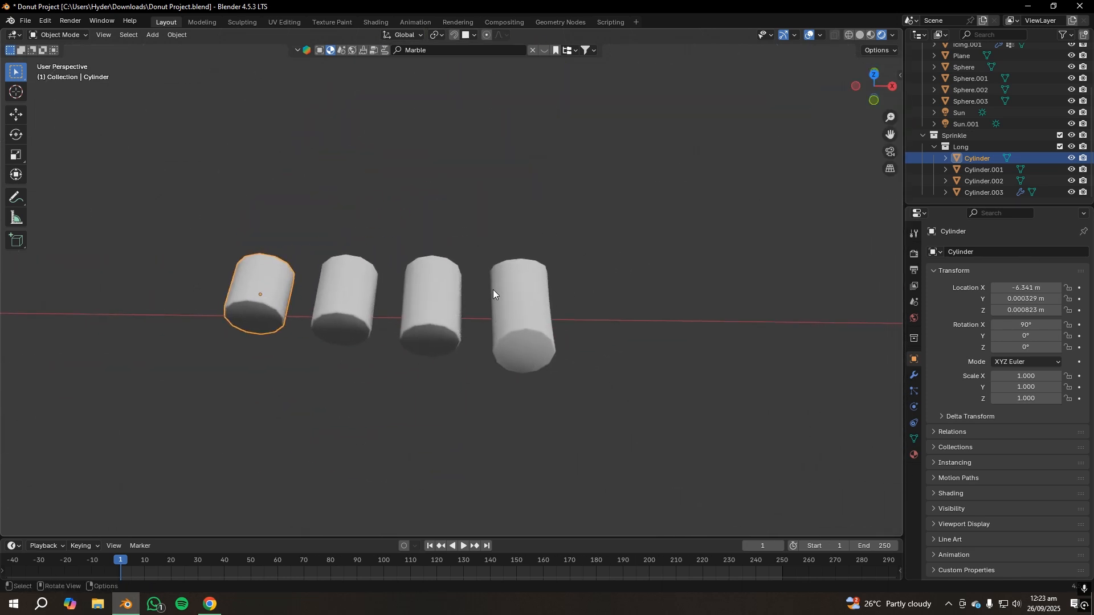
scroll(493, 290, "down", 4)
middle_click_drag(503, 289, 473, 274, "shift")
scroll(555, 300, "up", 4)
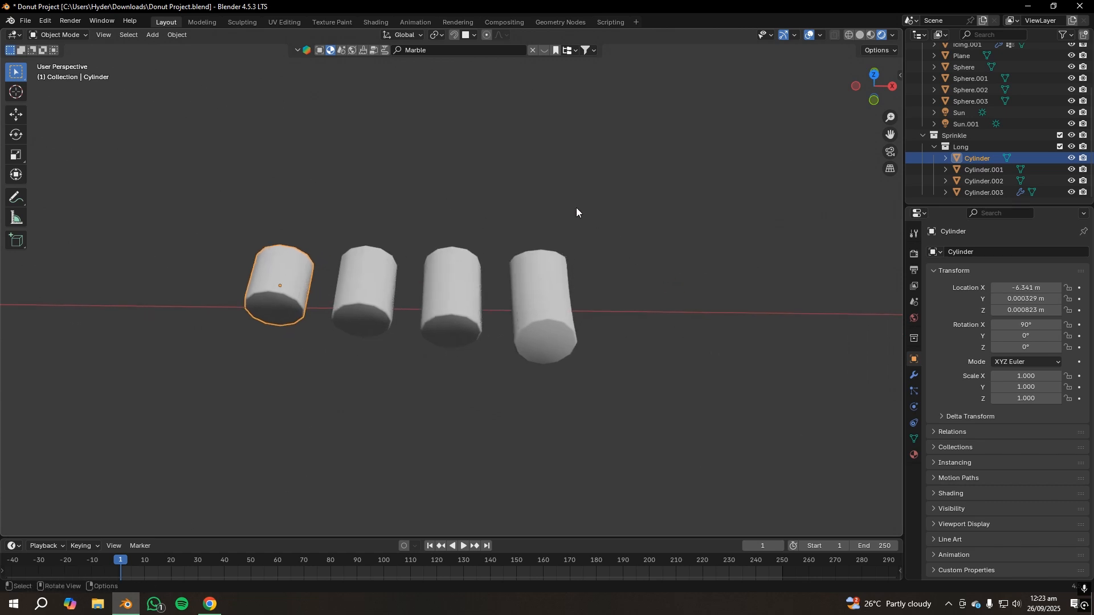
- Give Cylinder.003, the longest sprinkle, a new material with a saturated red base color, about hex E70E00
left_click(519, 311)
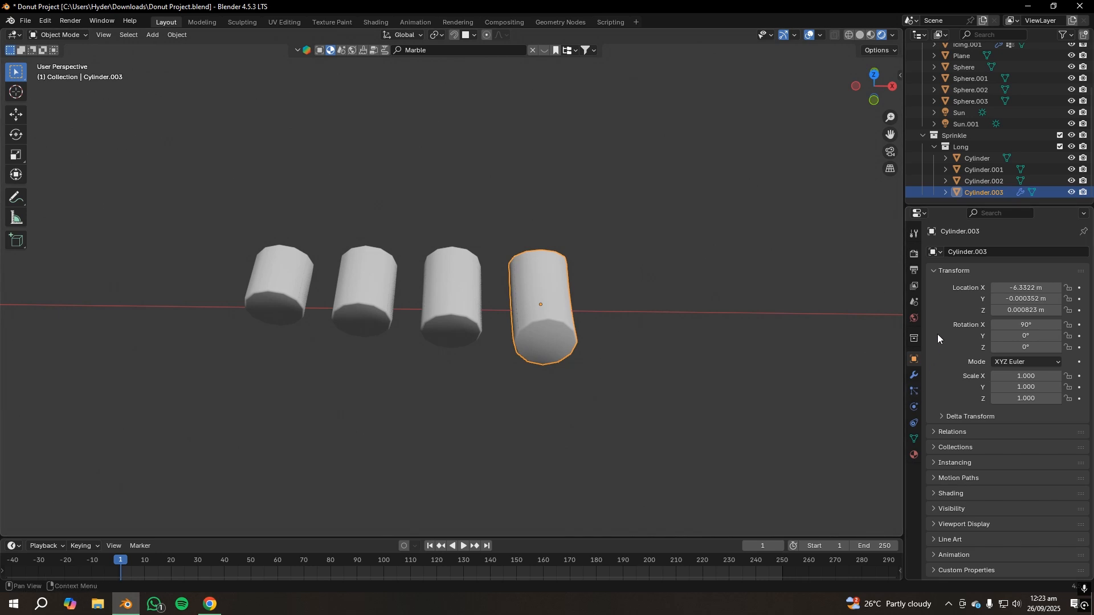
left_click(913, 456)
left_click(1022, 299)
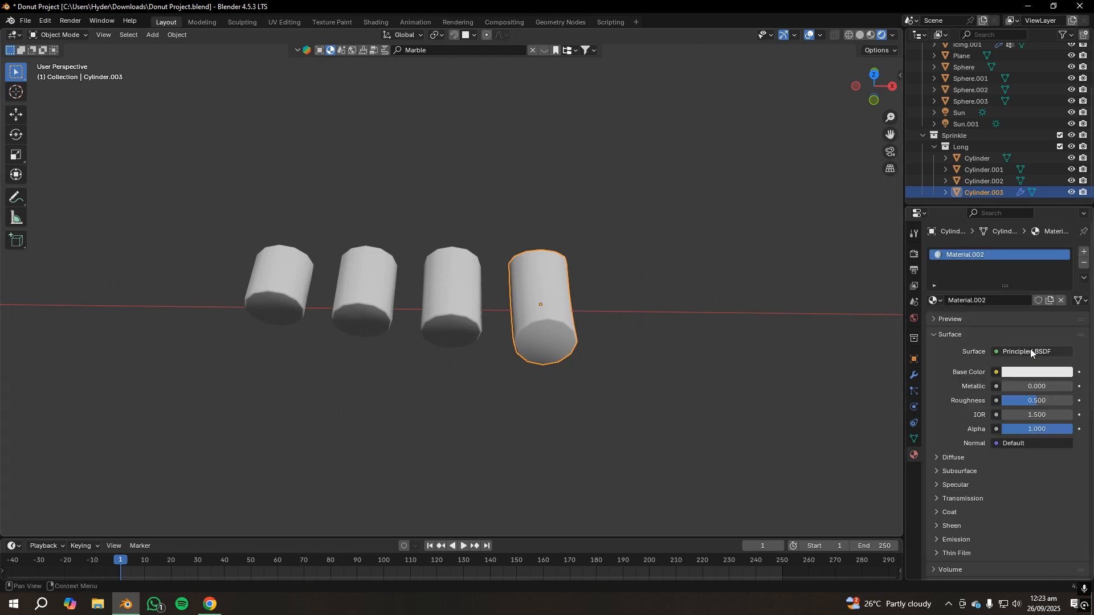
left_click(1025, 374)
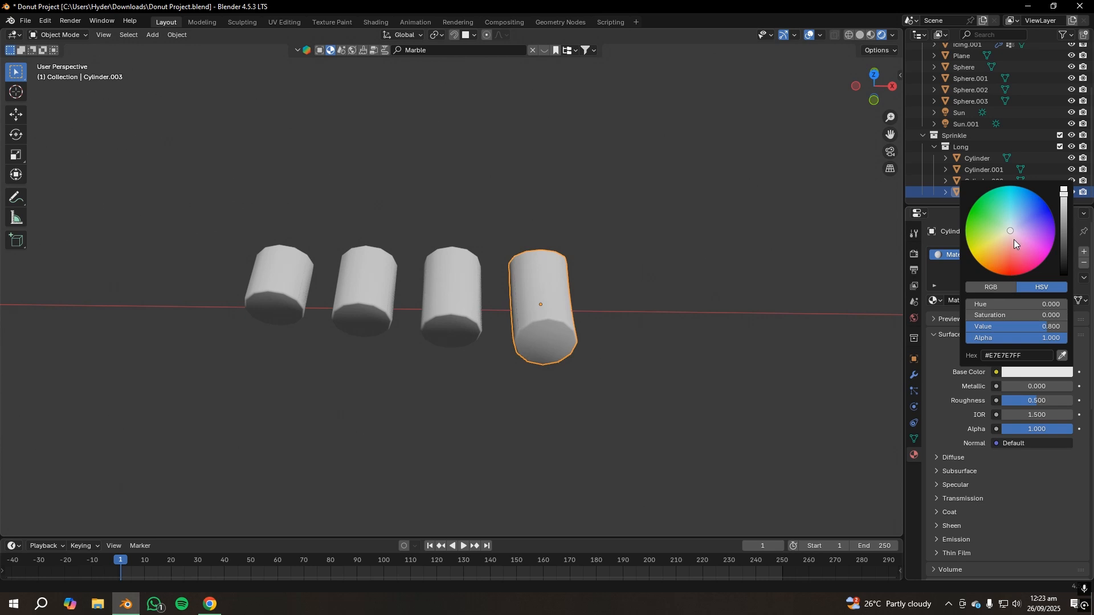
left_click_drag(1014, 240, 1008, 276)
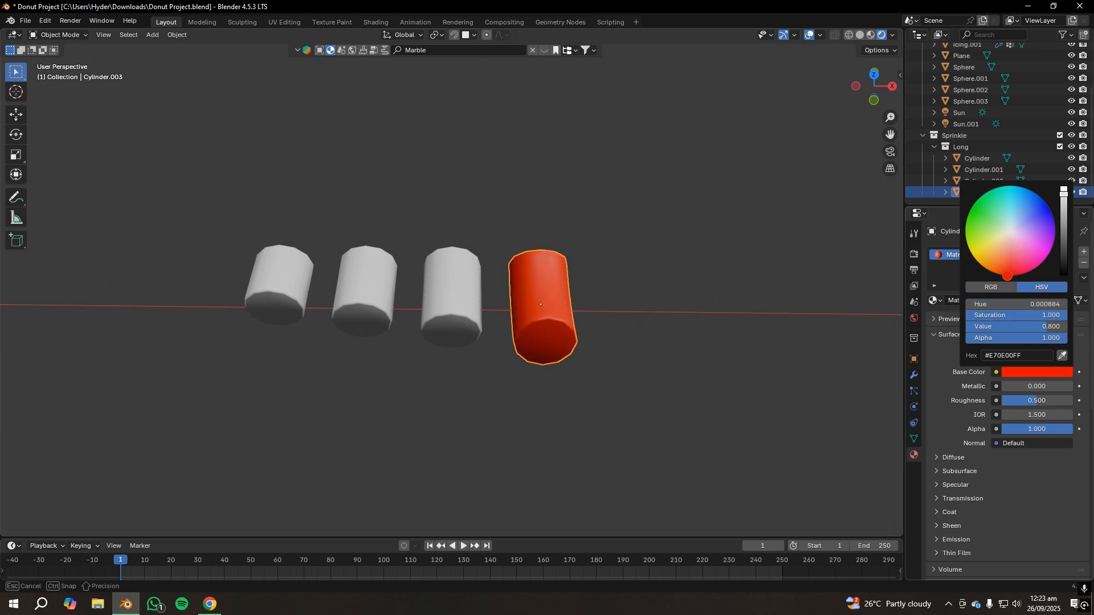
- Give Cylinder.002 a new material with a golden yellow base color, with a hue of about 0.1
left_click(445, 301)
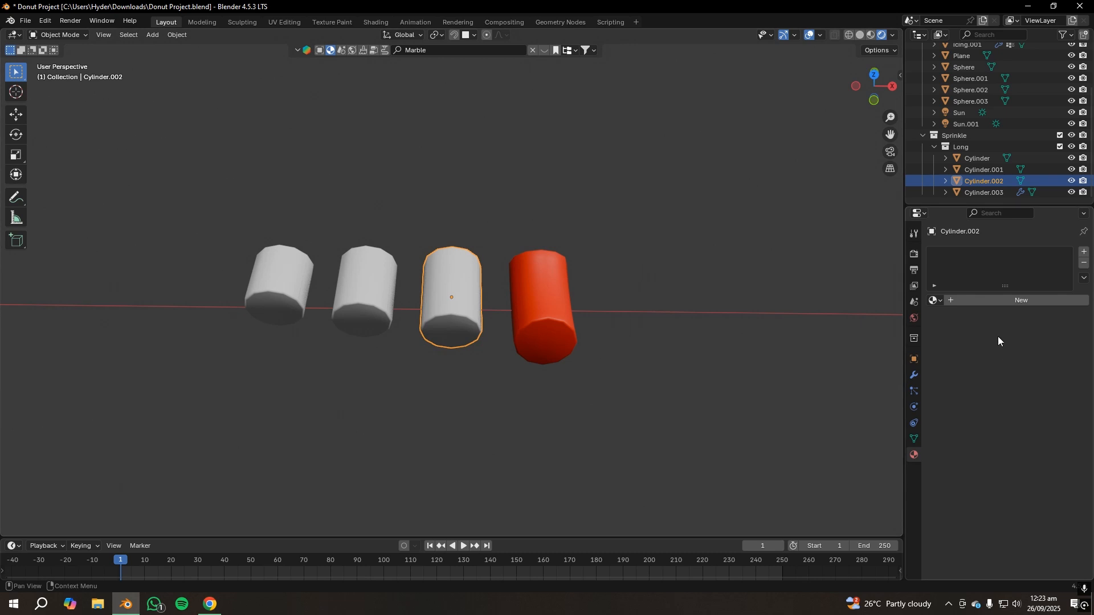
left_click(1008, 300)
left_click(1024, 371)
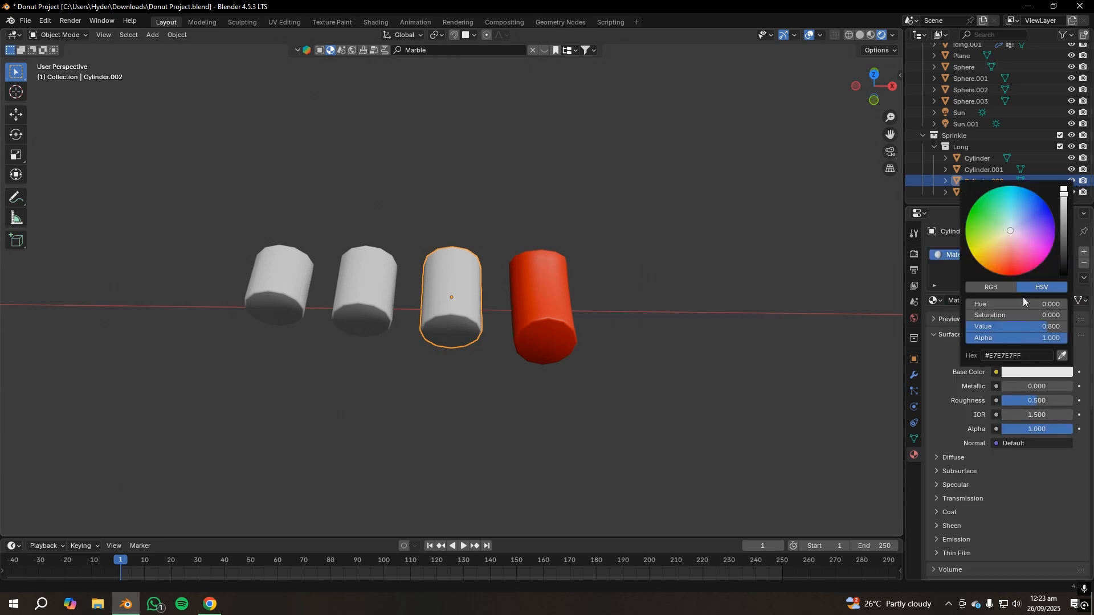
left_click_drag(1007, 245, 978, 260)
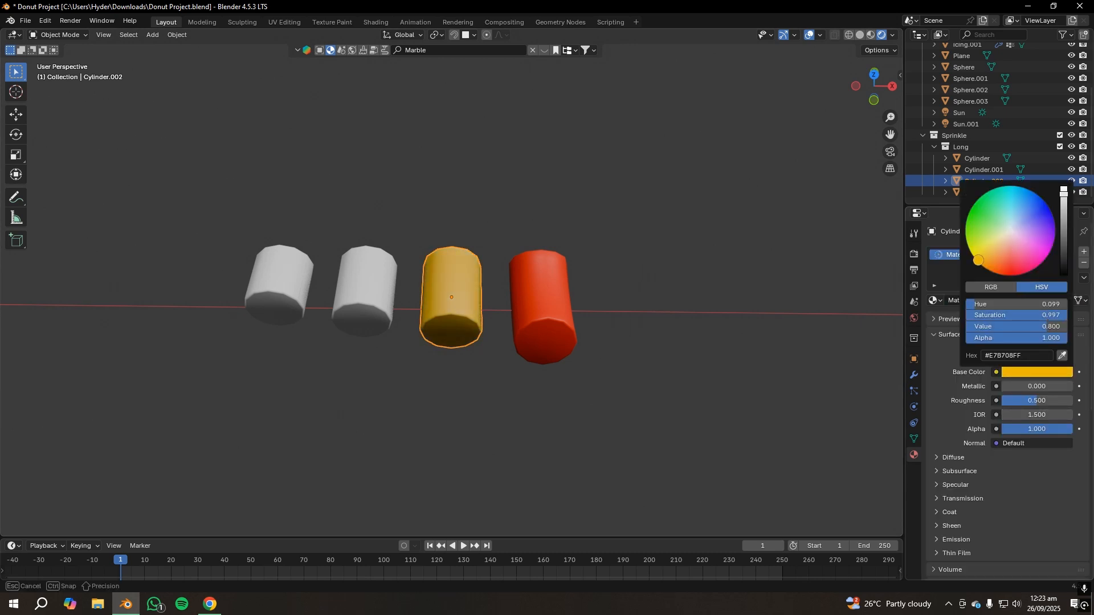
- Give Cylinder.001 a new material with a saturated orange base color
left_click(355, 306)
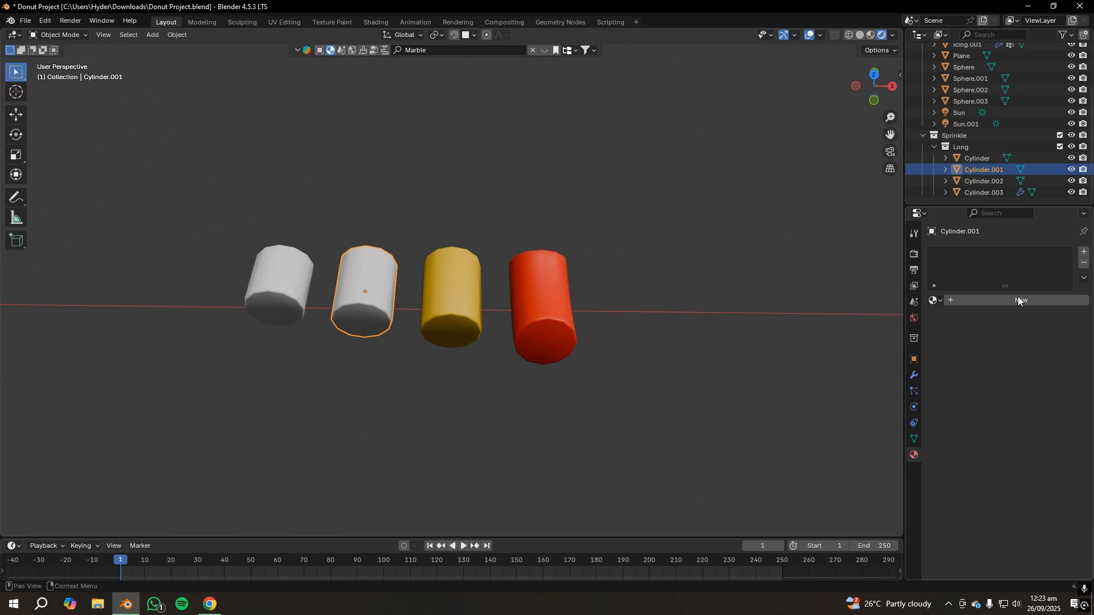
left_click(1012, 300)
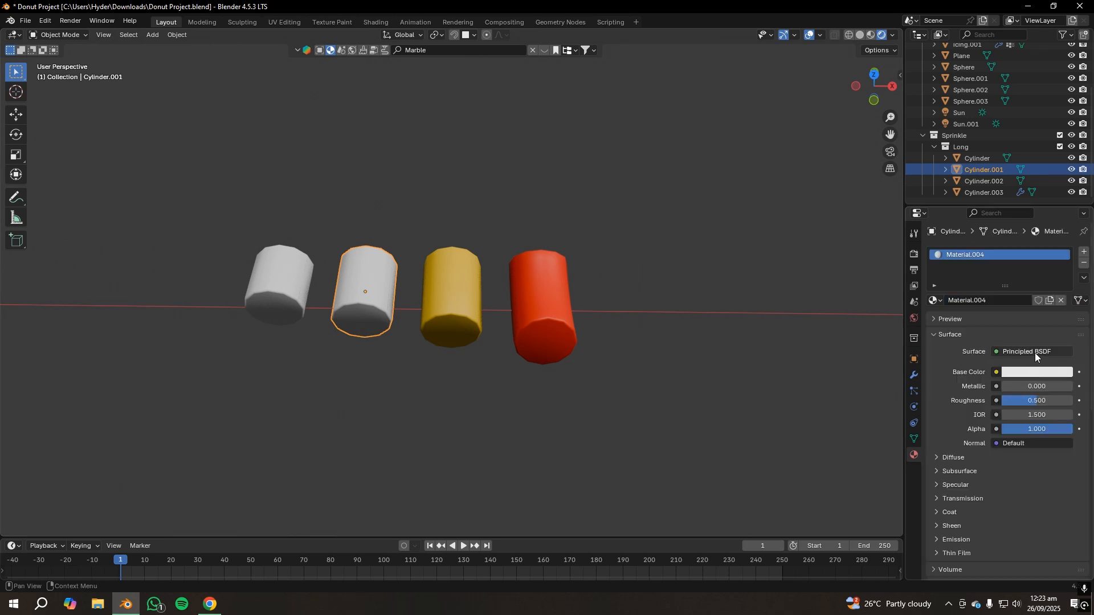
left_click(1035, 352)
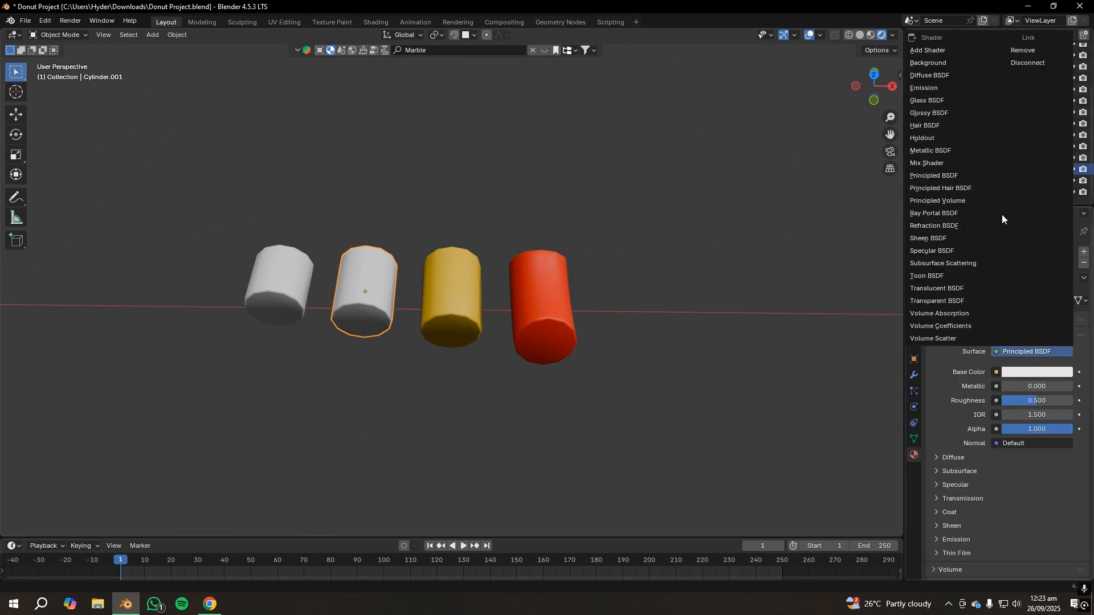
left_click(1026, 372)
left_click_drag(1018, 242, 991, 262)
- Deselect the sprinkle cylinders, locate the Donut object in the outliner and return the view to the two donuts
scroll(401, 375, "down", 3)
scroll(400, 374, "down", 2)
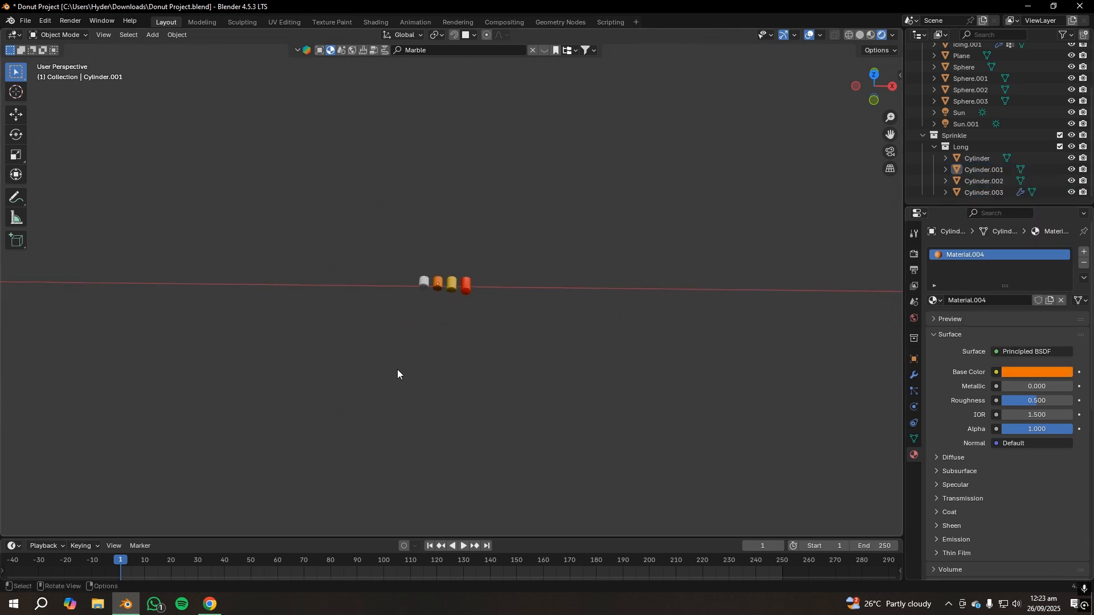
scroll(650, 337, "down", 2)
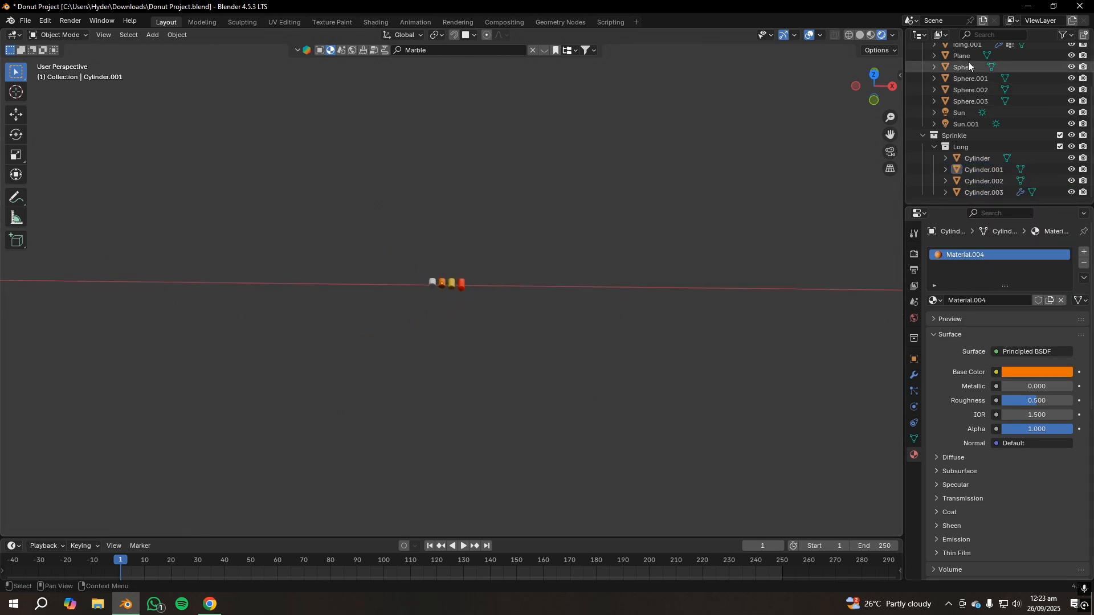
scroll(969, 64, "up", 3)
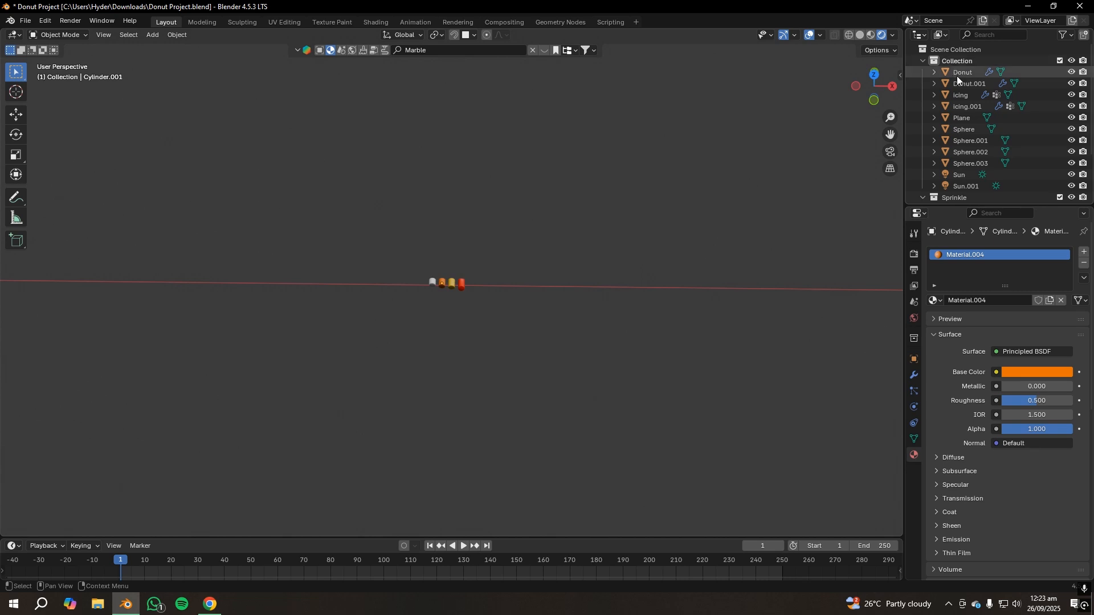
left_click(962, 73)
left_click(489, 329)
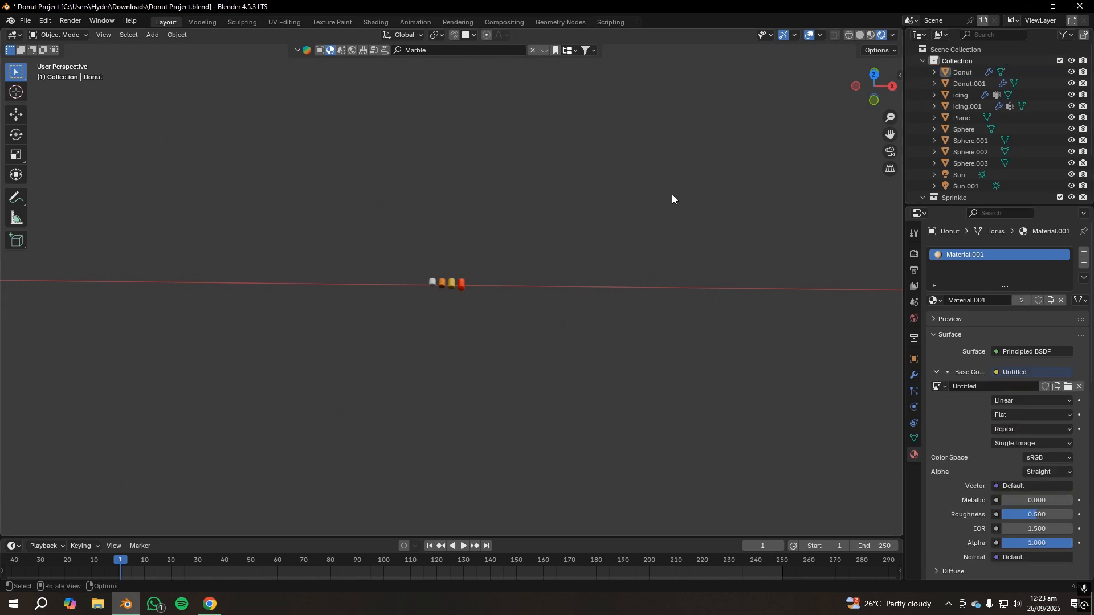
scroll(649, 308, "down", 6)
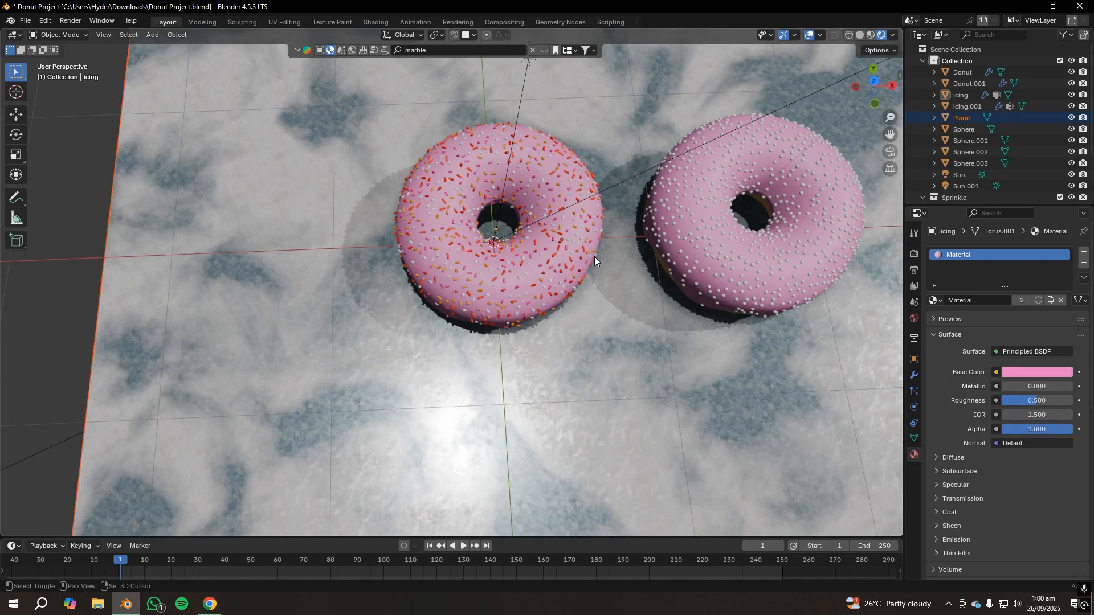
- Examine the colored long sprinkles on the first donut's icing from a distance and close up
middle_click_drag(594, 257, 505, 272)
scroll(573, 272, "up", 5)
scroll(603, 268, "down", 3)
scroll(505, 272, "up", 4)
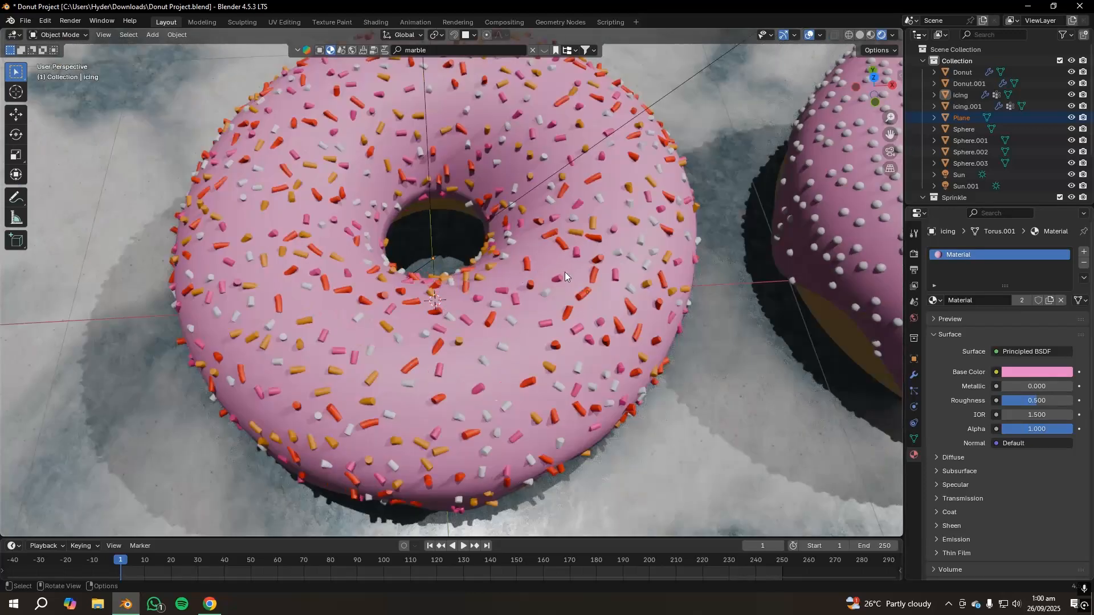
middle_click_drag(558, 297, 521, 327)
scroll(535, 327, "up", 2)
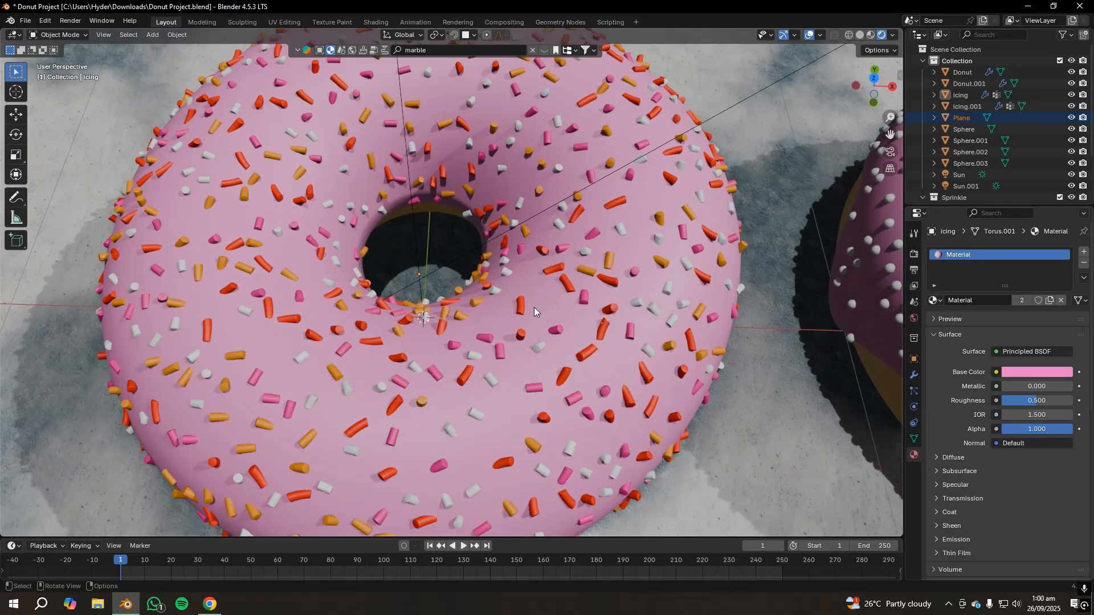
middle_click_drag(526, 287, 541, 240, "shift")
scroll(467, 318, "up", 2)
middle_click_drag(419, 374, 422, 327, "shift")
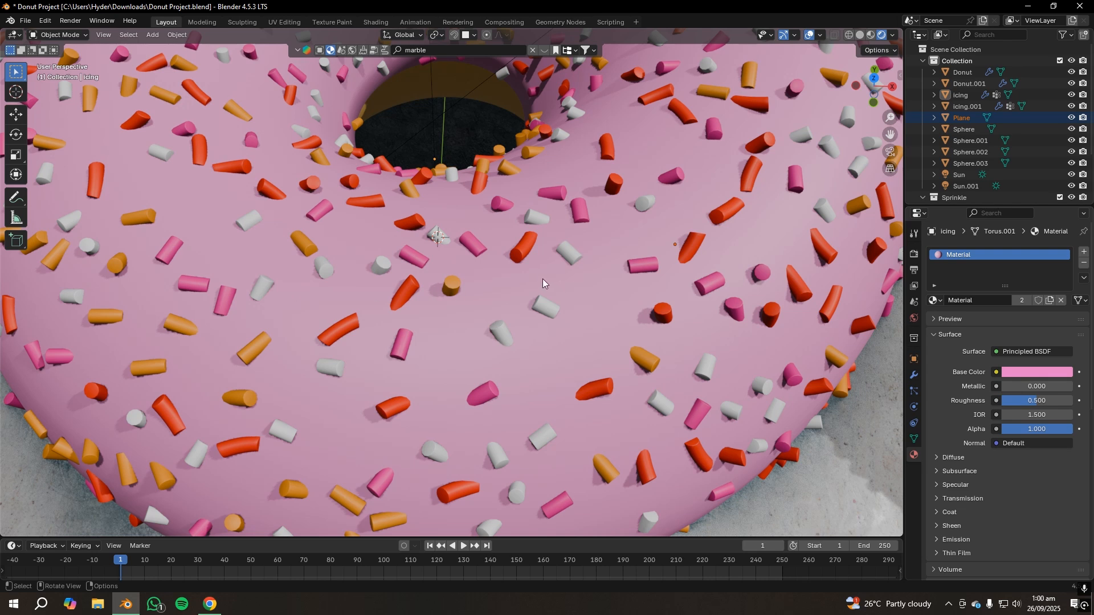
scroll(492, 273, "down", 2)
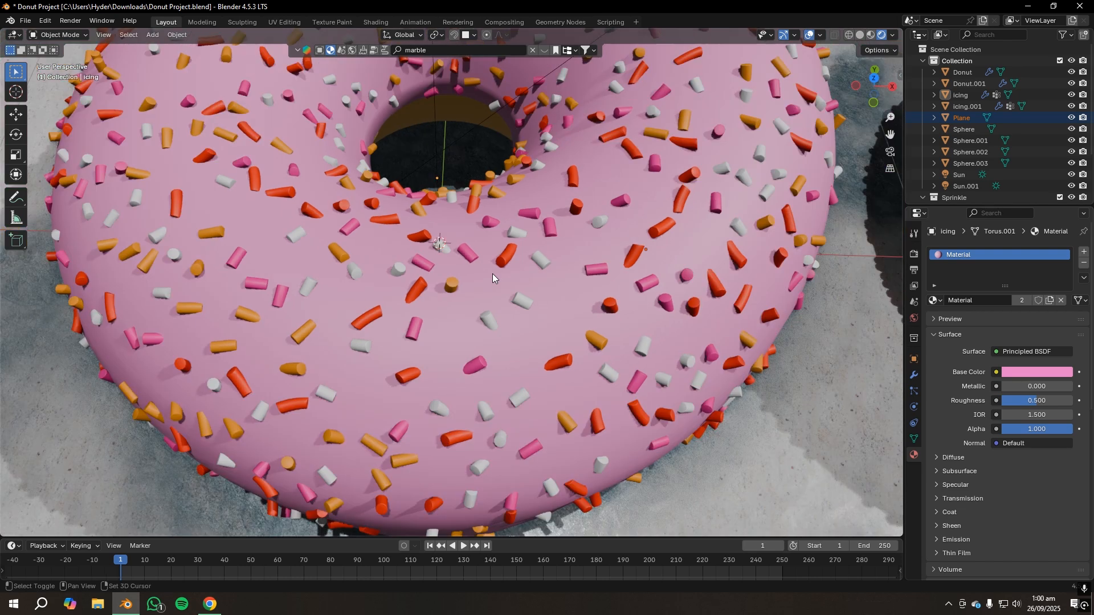
middle_click_drag(492, 274, 493, 287)
scroll(439, 320, "down", 5)
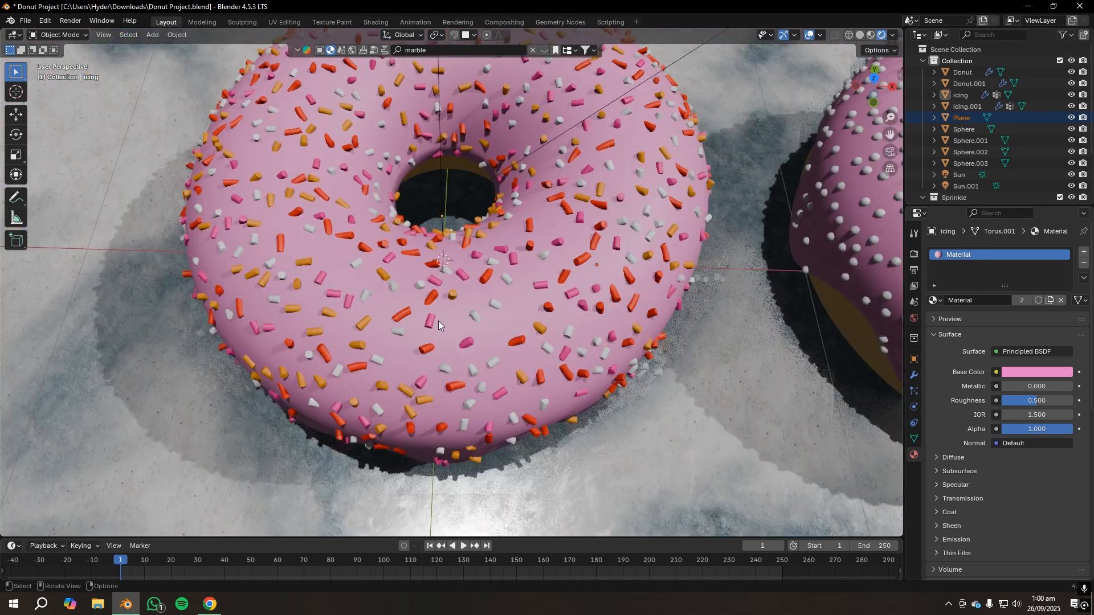
scroll(440, 312, "up", 5)
mouse_move(467, 310)
middle_mouse_down("shift")
mouse_move(471, 325)
mouse_move(470, 311)
middle_mouse_up("shift")
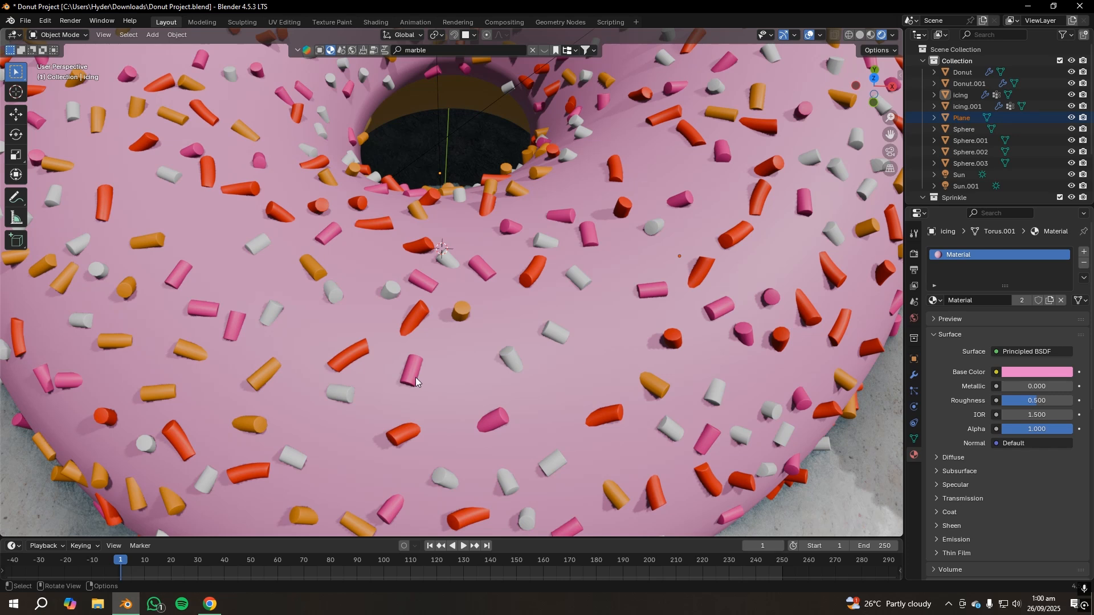
- Highlight the first donut's icing to inspect its sprinkles close up, and select the marble plane to clear the highlight
left_click(433, 363)
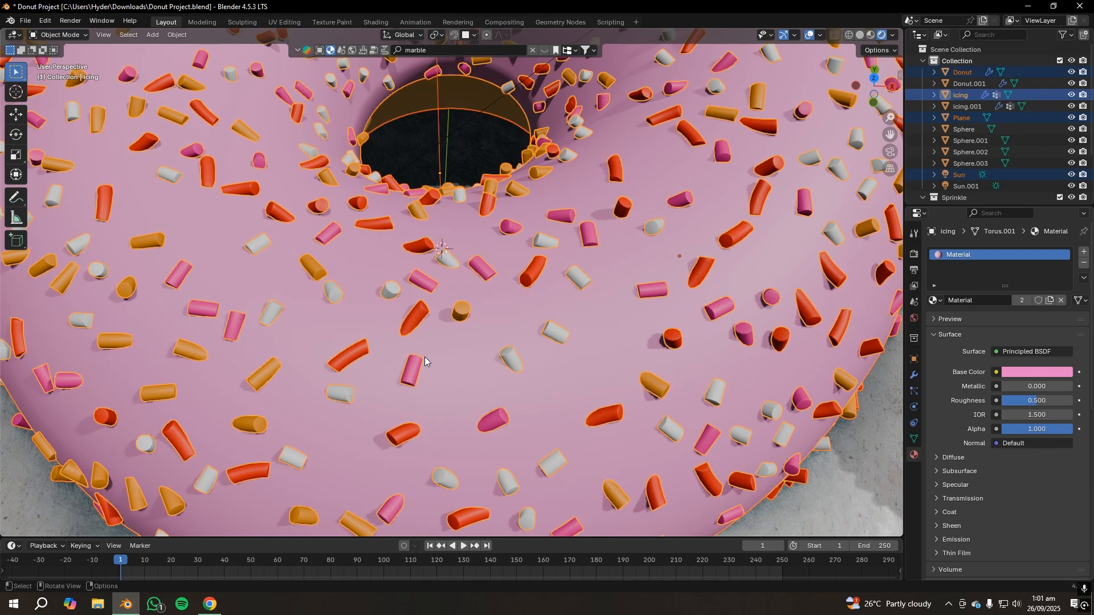
left_click(27, 499)
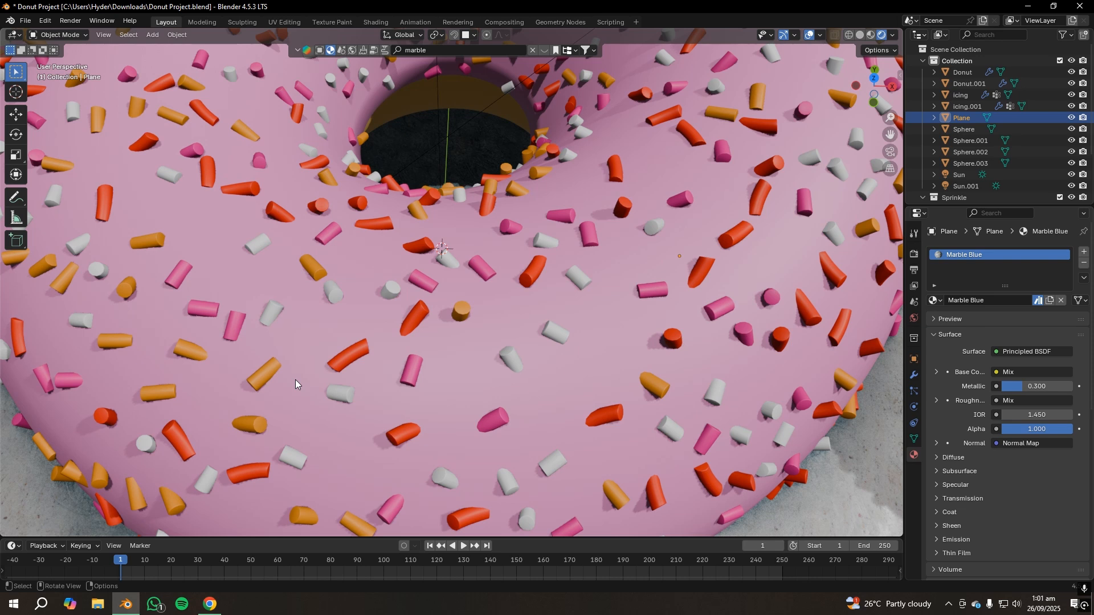
scroll(440, 326, "down", 5)
left_click(439, 326)
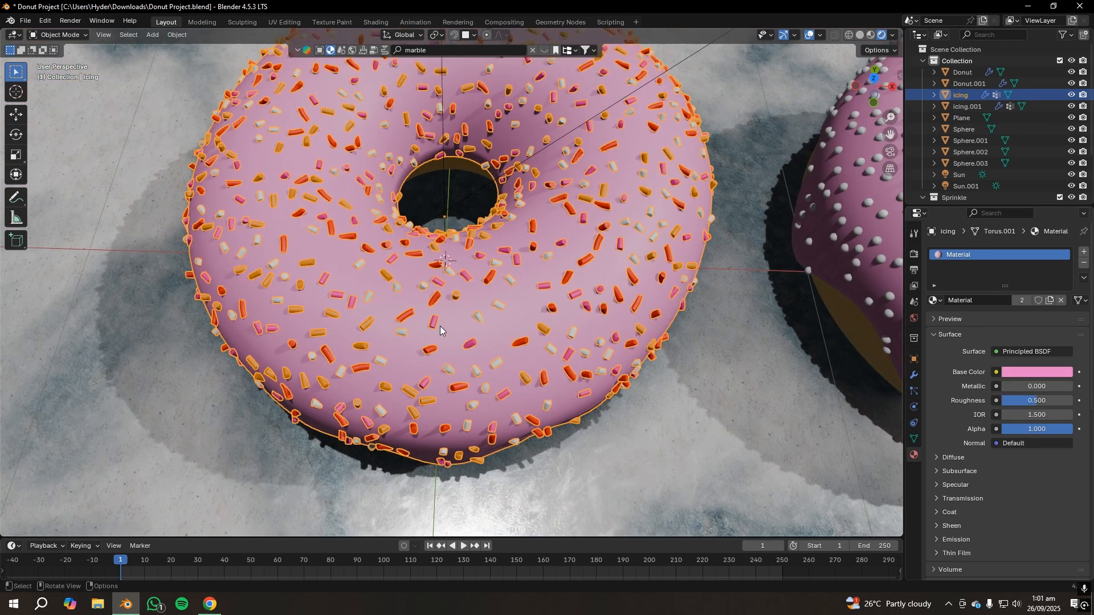
scroll(444, 324, "up", 8)
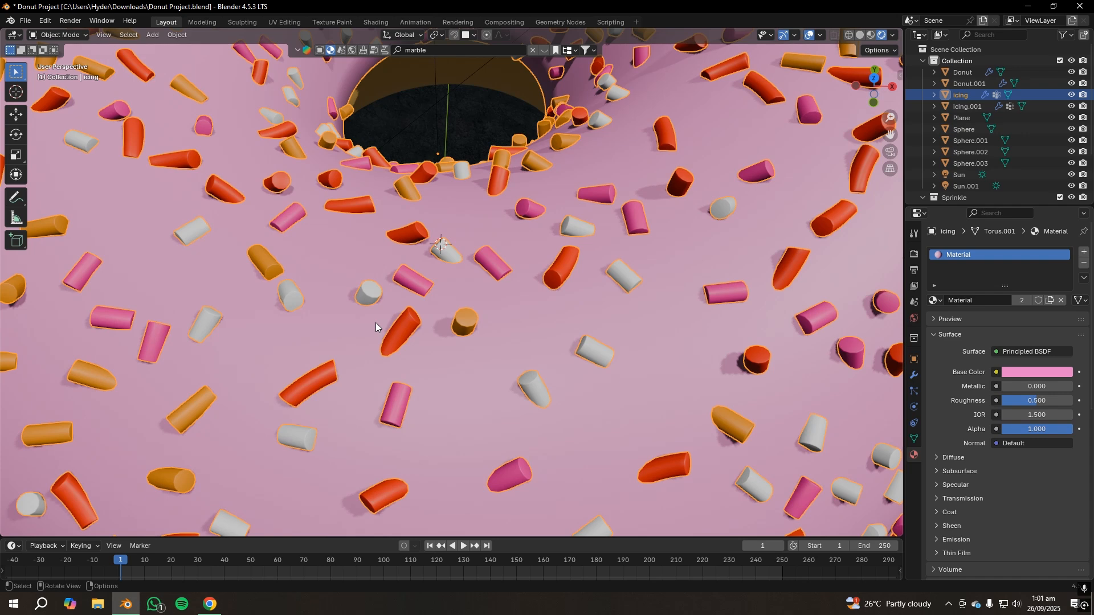
scroll(433, 316, "down", 6)
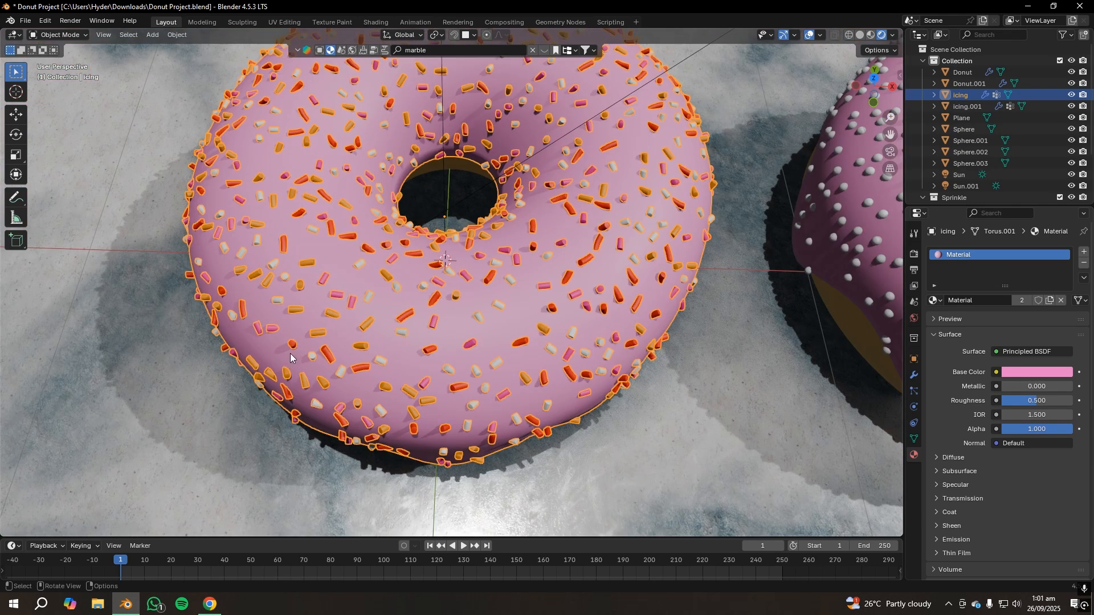
left_click(287, 413)
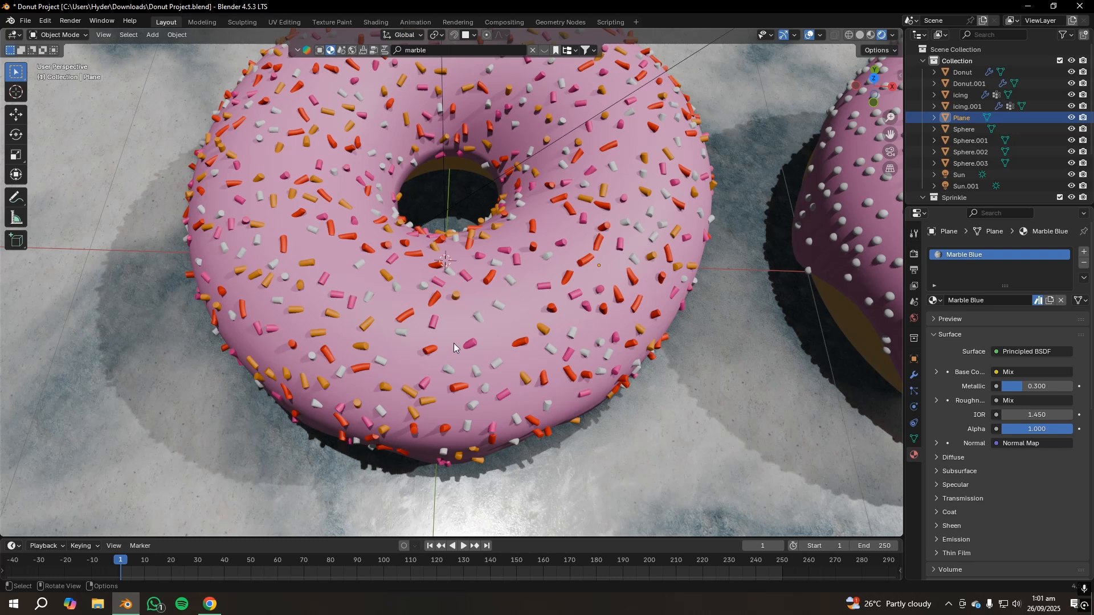
middle_click_drag(451, 354, 449, 362)
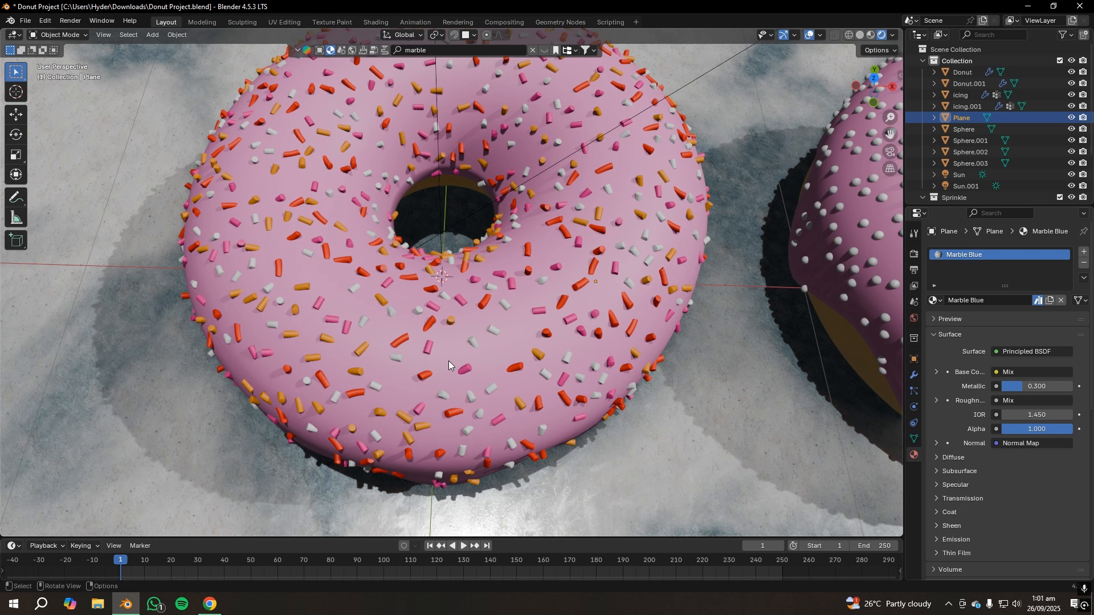
scroll(460, 350, "down", 4)
scroll(463, 347, "up", 4)
scroll(456, 342, "down", 5)
middle_click_drag(459, 333, 437, 347)
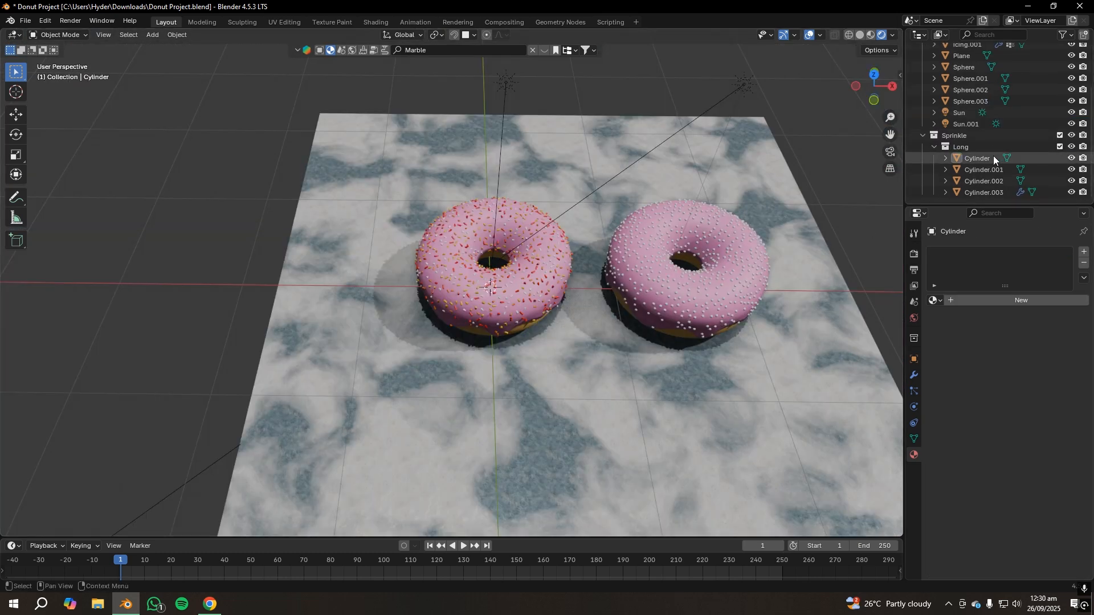
- Bring all four long sprinkle cylinders into view and remove the orange material from Cylinder.001
left_click(993, 156)
key("KP_Decimal")
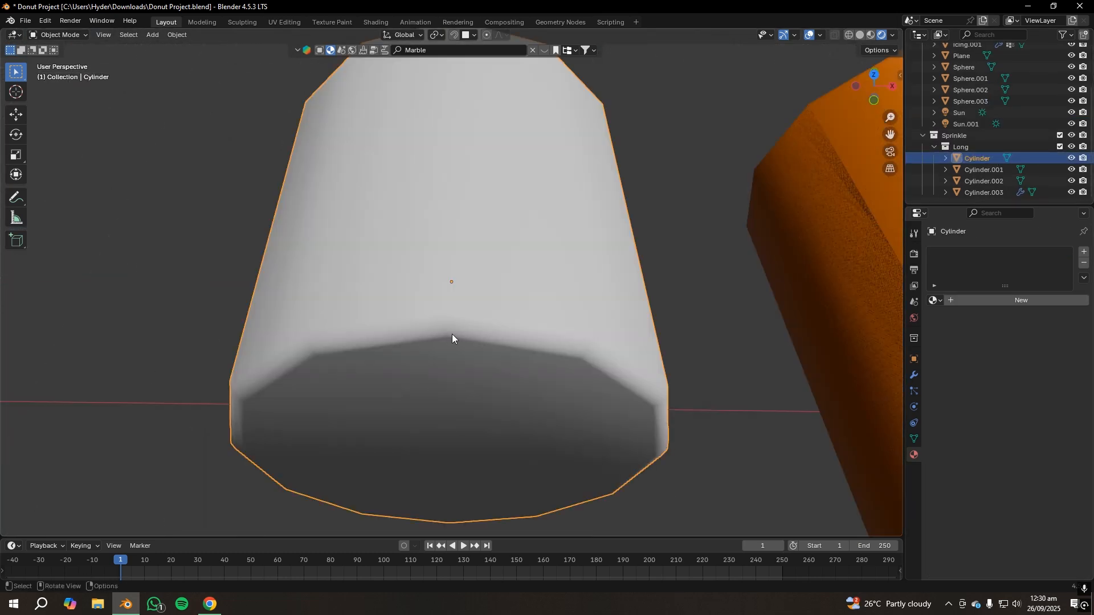
scroll(454, 338, "down", 2)
middle_click_drag(639, 327, 455, 310, "shift")
scroll(455, 310, "down", 6)
middle_click_drag(602, 305, 337, 298, "shift")
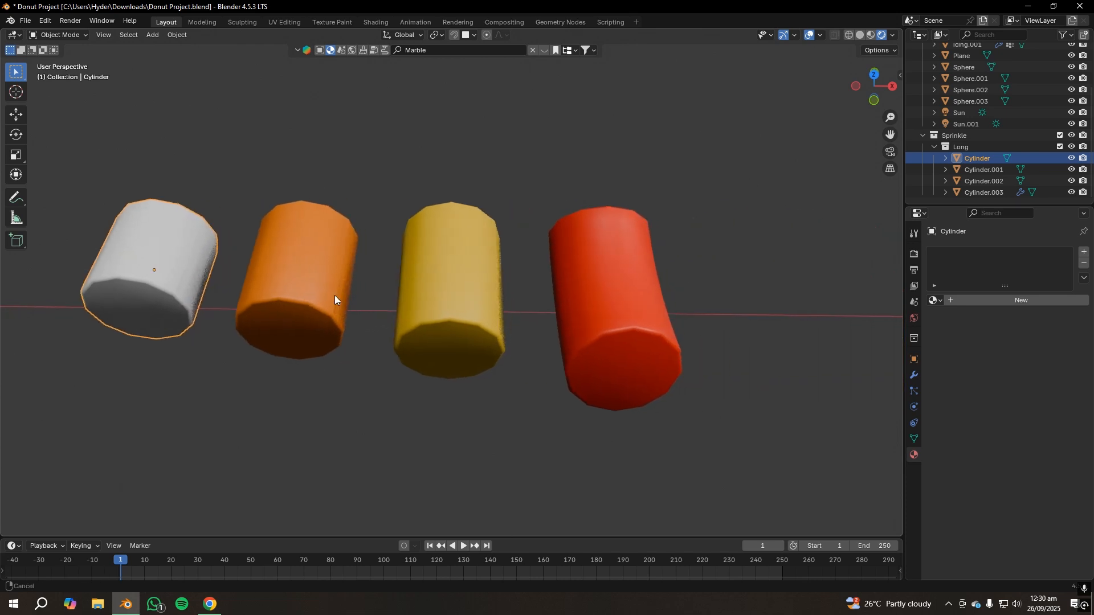
middle_click_drag(553, 326, 652, 308, "shift")
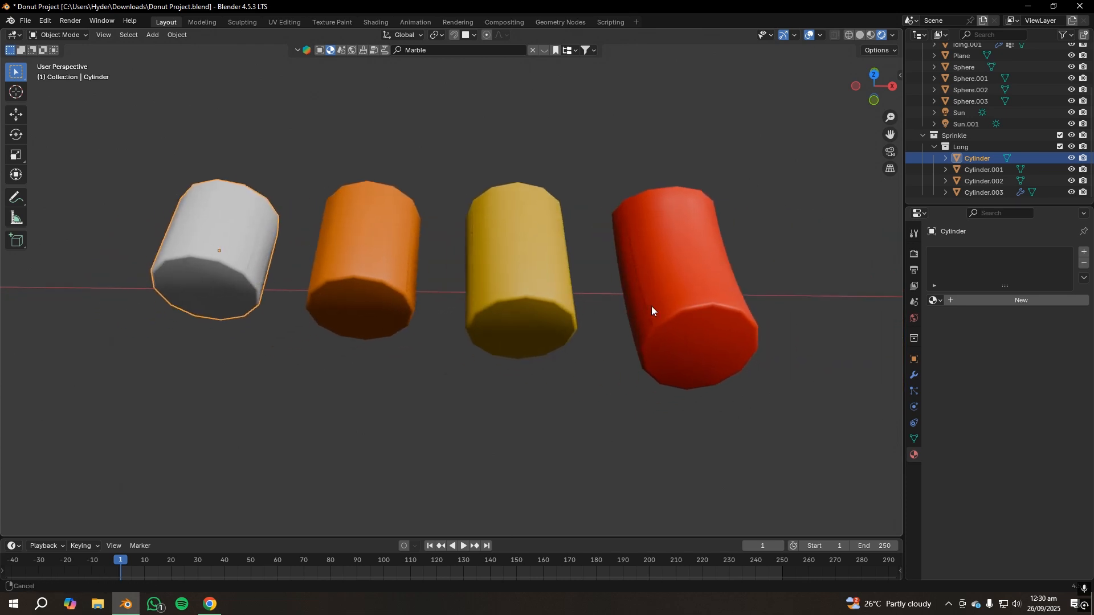
left_click(420, 266)
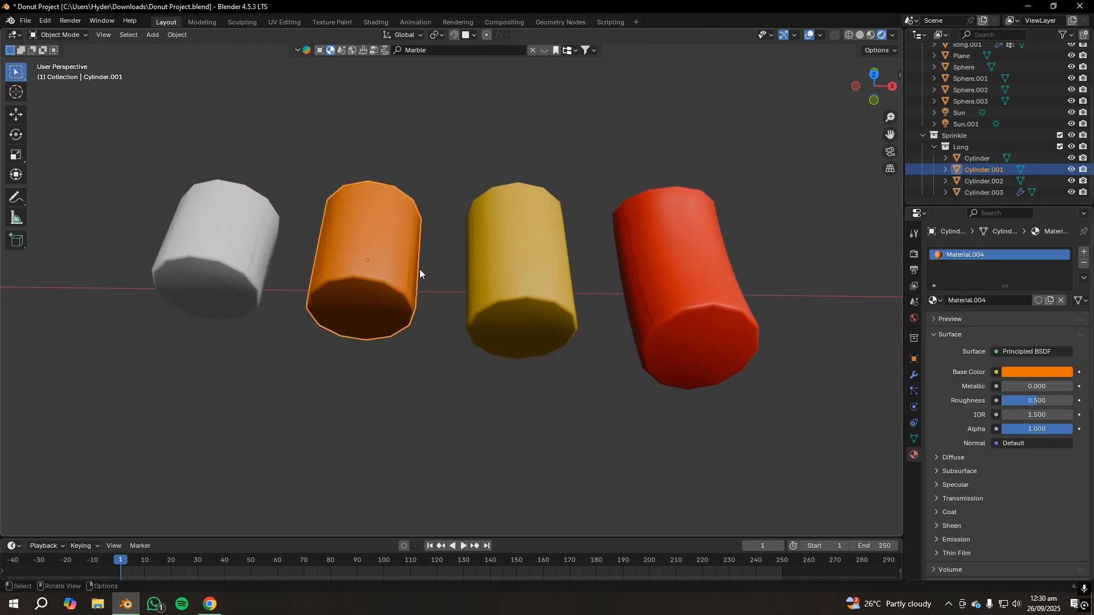
left_click(1084, 263)
- Remove the yellow material from Cylinder.002 and the red material from Cylinder.003
left_click(525, 296)
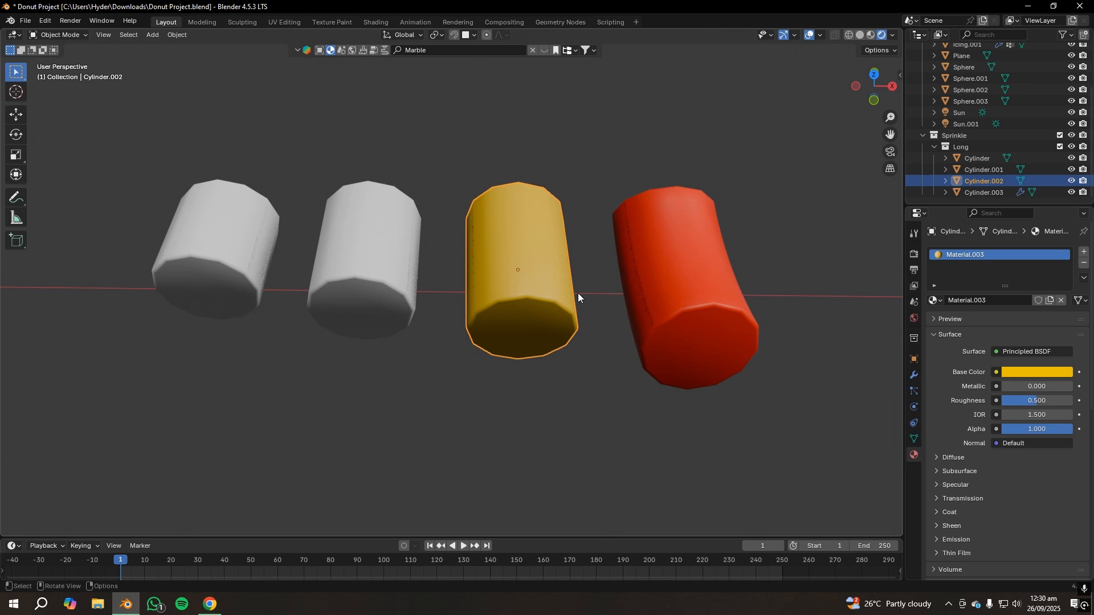
left_click(1084, 264)
left_click(669, 308)
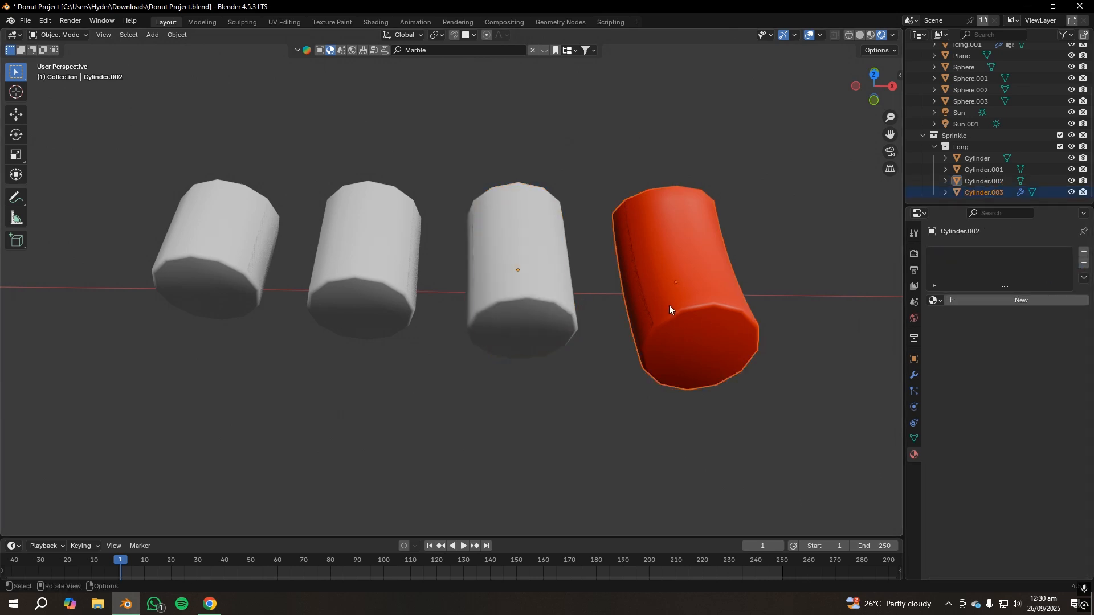
left_click(1084, 263)
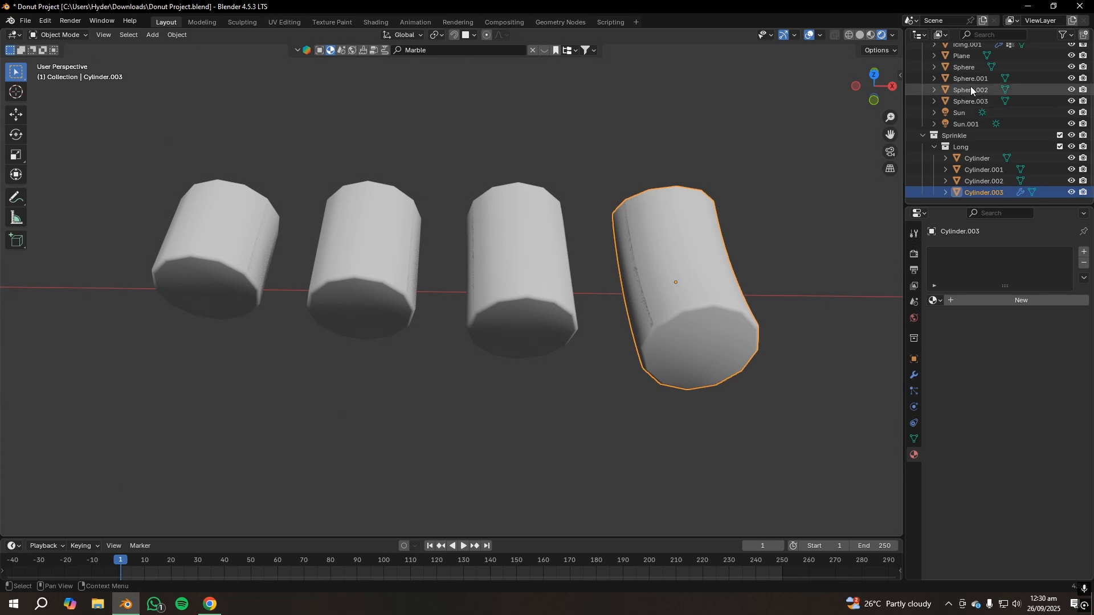
- Move the Sphere about -0.079 m along the X axis so it sits in line beside Cylinder.003
left_click(963, 67)
scroll(666, 342, "down", 4)
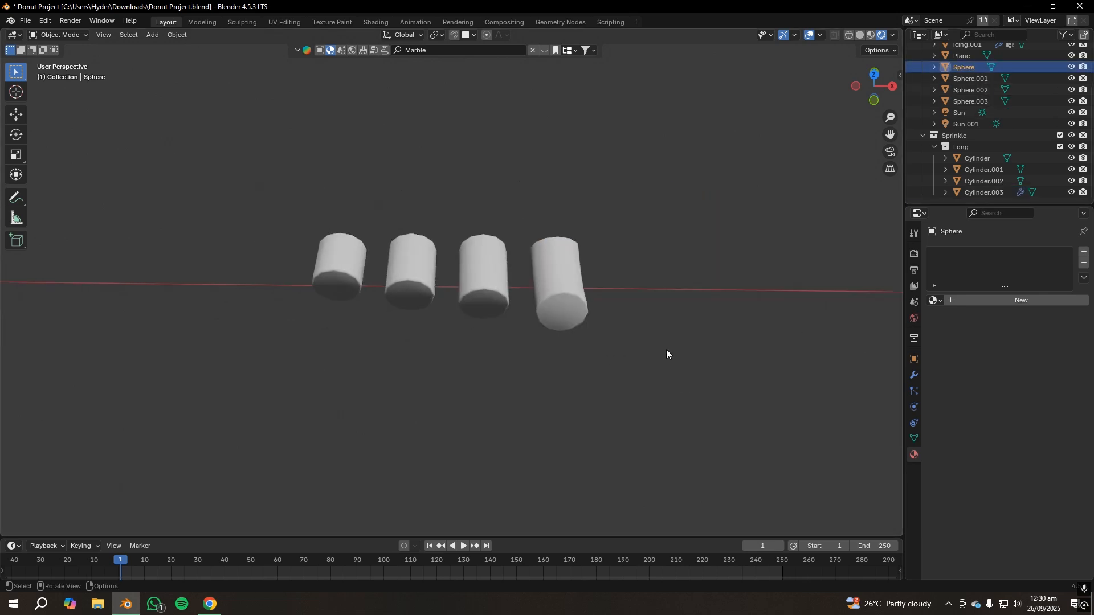
middle_click_drag(666, 350, 488, 329, "shift")
scroll(535, 315, "up", 1)
scroll(536, 317, "down", 2)
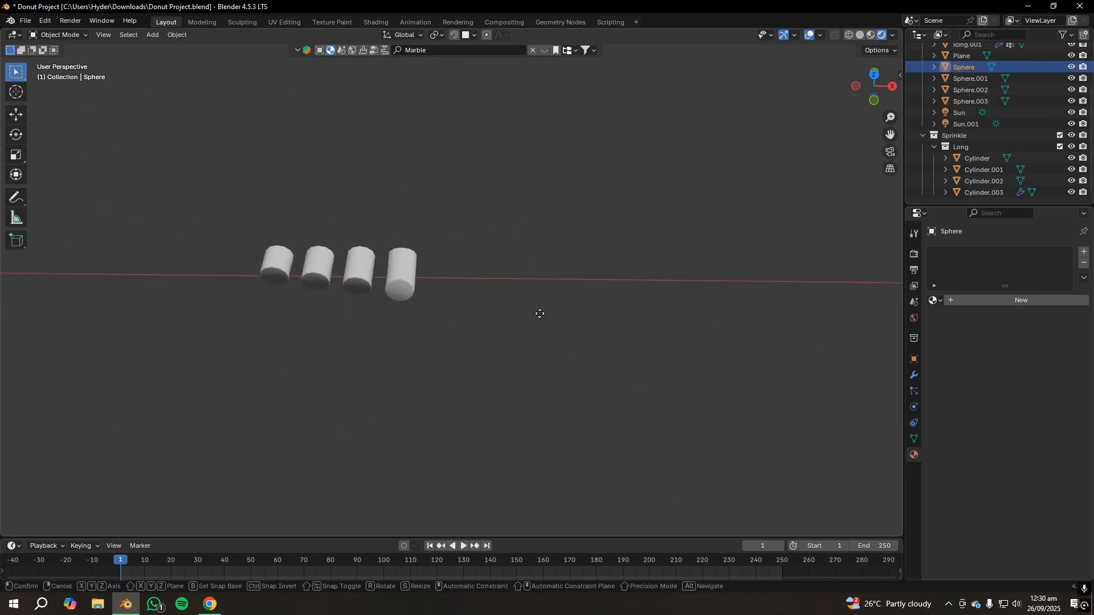
key("g")
key("x")
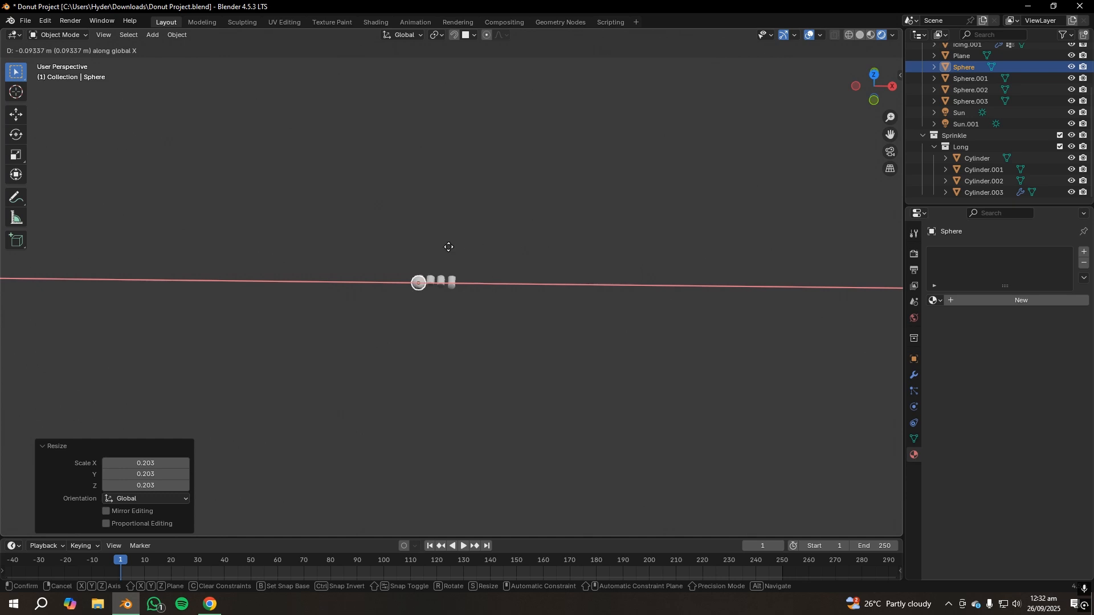
left_click(497, 240)
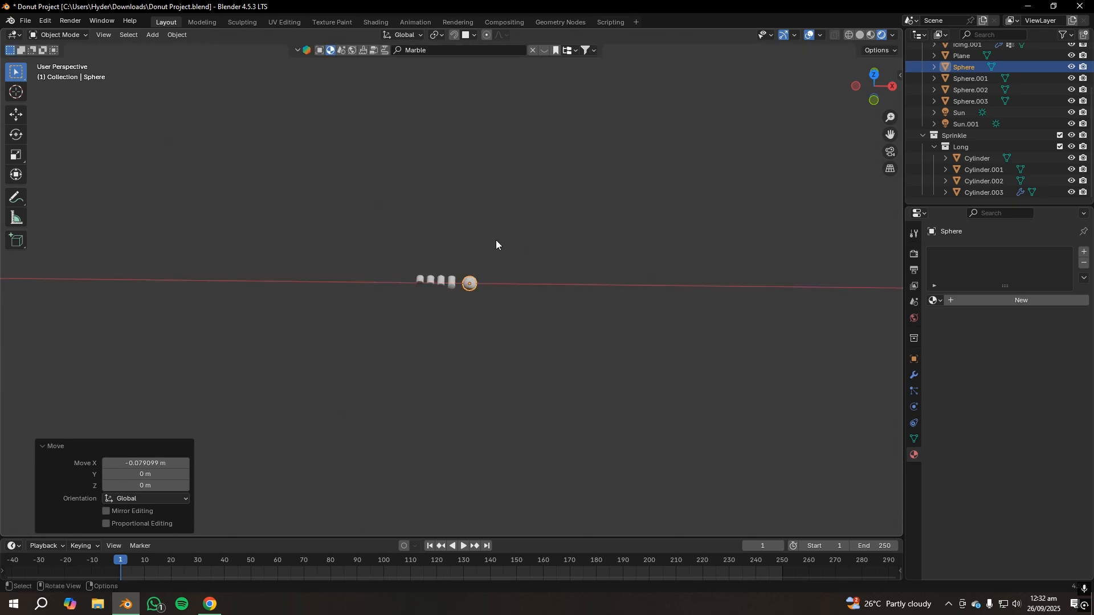
- Select the Sphere and all four long cylinders with Cylinder.003 active, and link their materials
scroll(448, 286, "up", 5)
middle_click_drag(467, 303, 478, 350, "shift")
scroll(484, 355, "up", 3)
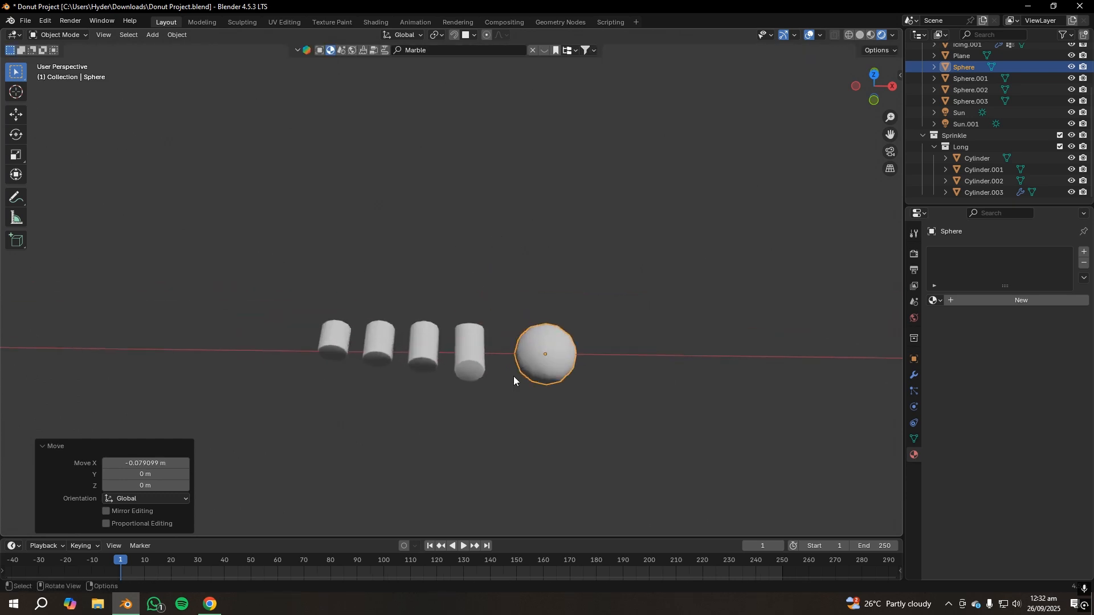
middle_click_drag(590, 323, 598, 297, "shift")
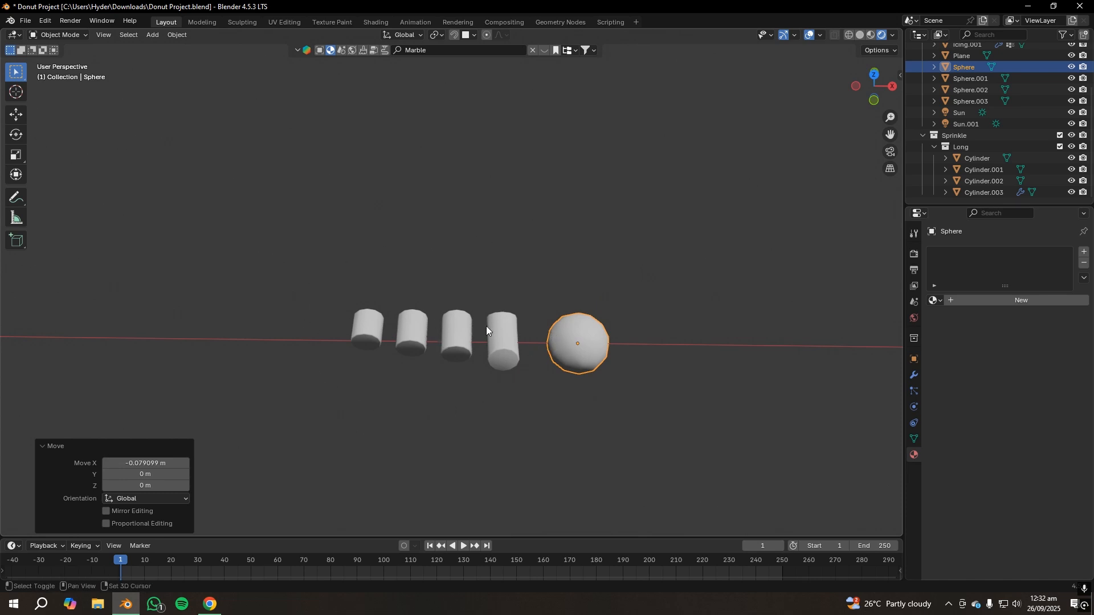
left_click(458, 333, "shift")
left_click(410, 335, "shift")
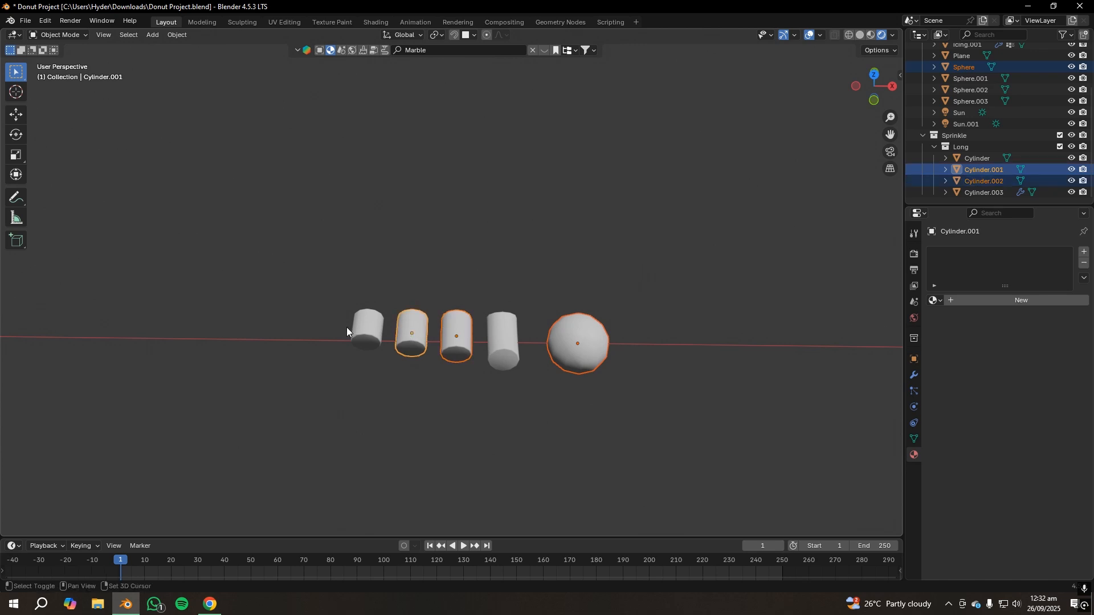
left_click(369, 329, "shift")
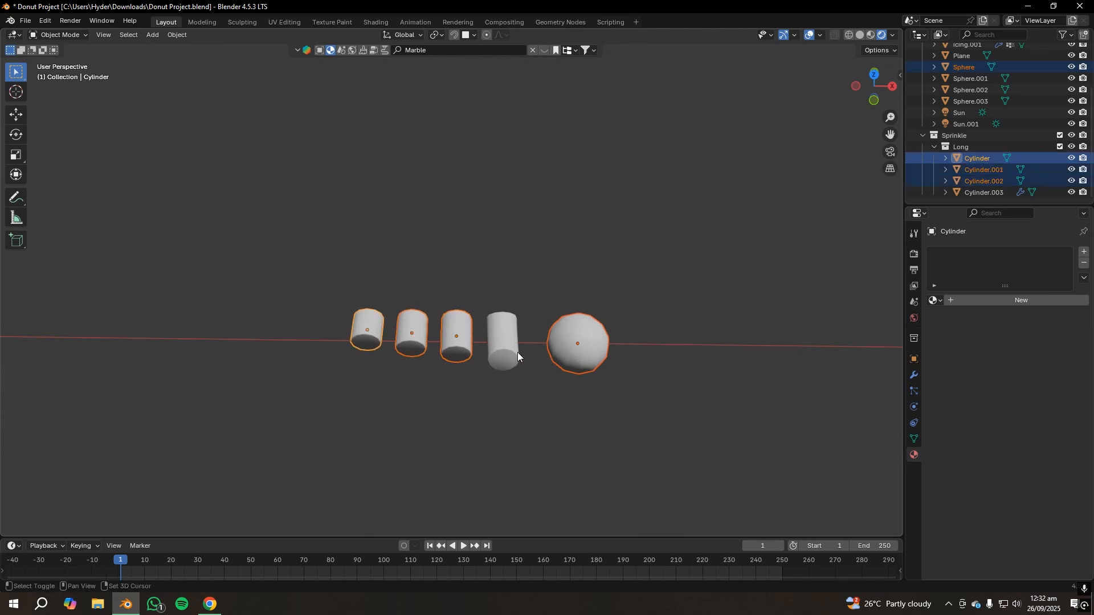
left_click(500, 355, "shift")
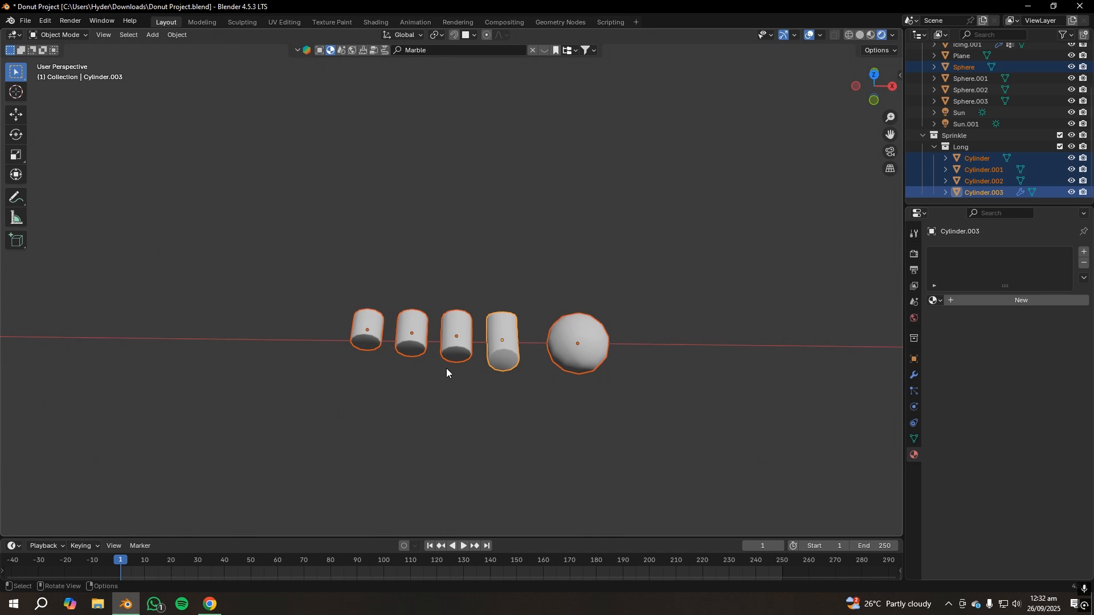
key("ctrl+l")
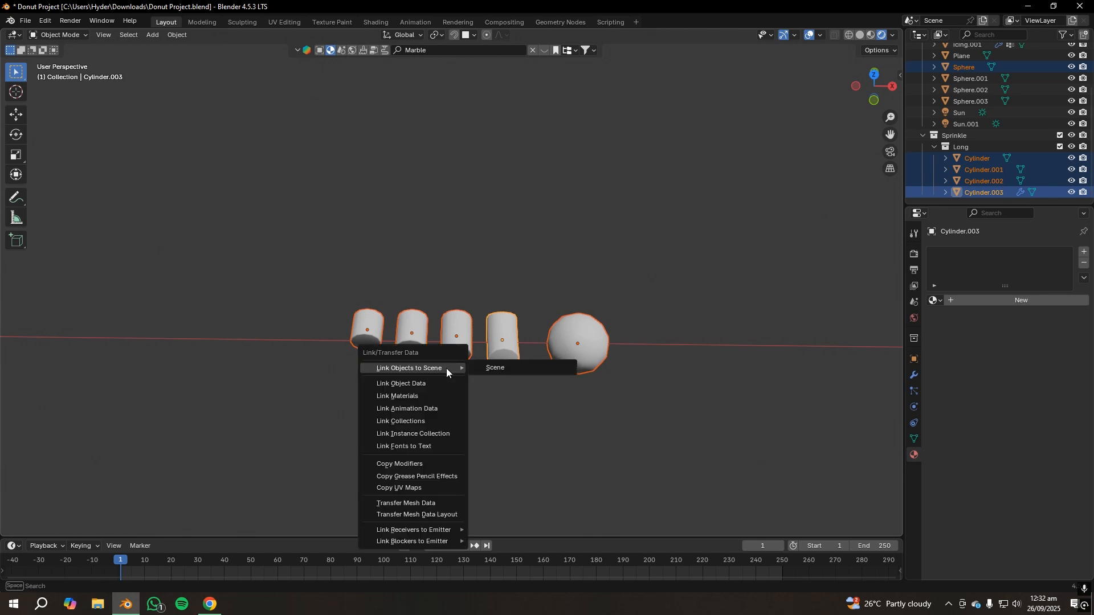
left_click(437, 399)
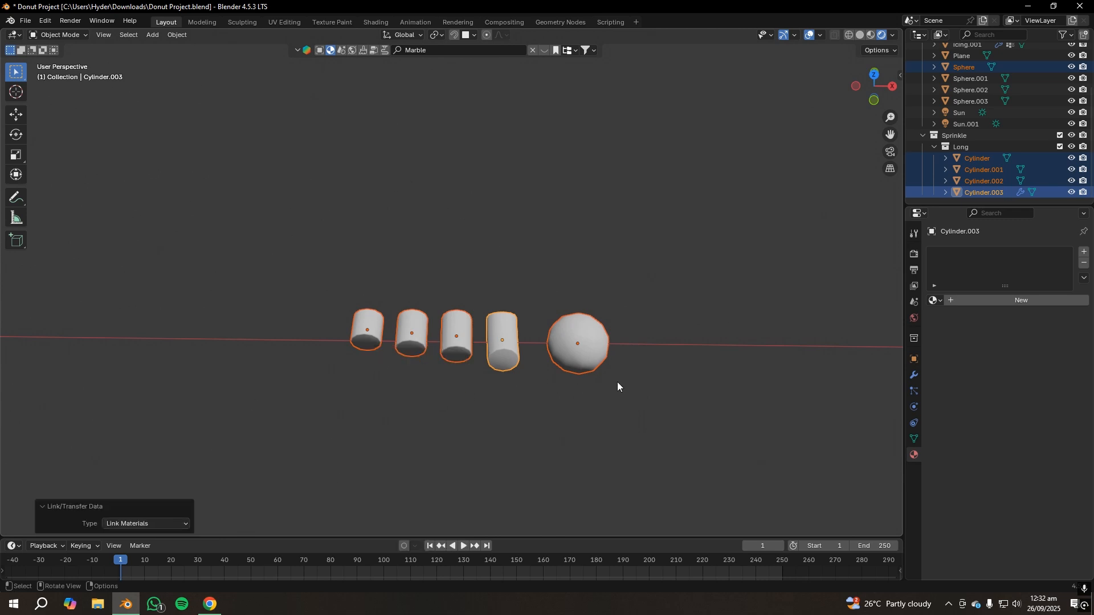
- Switch to the Shading workspace and frame the selected cylinders and sphere
scroll(569, 413, "down", 4)
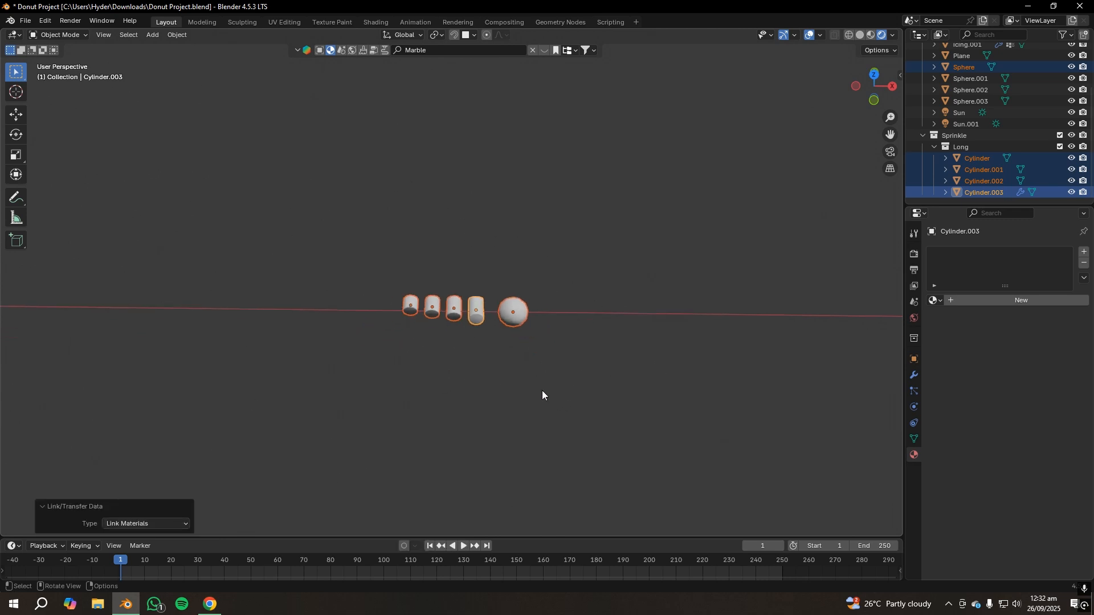
scroll(533, 383, "up", 3)
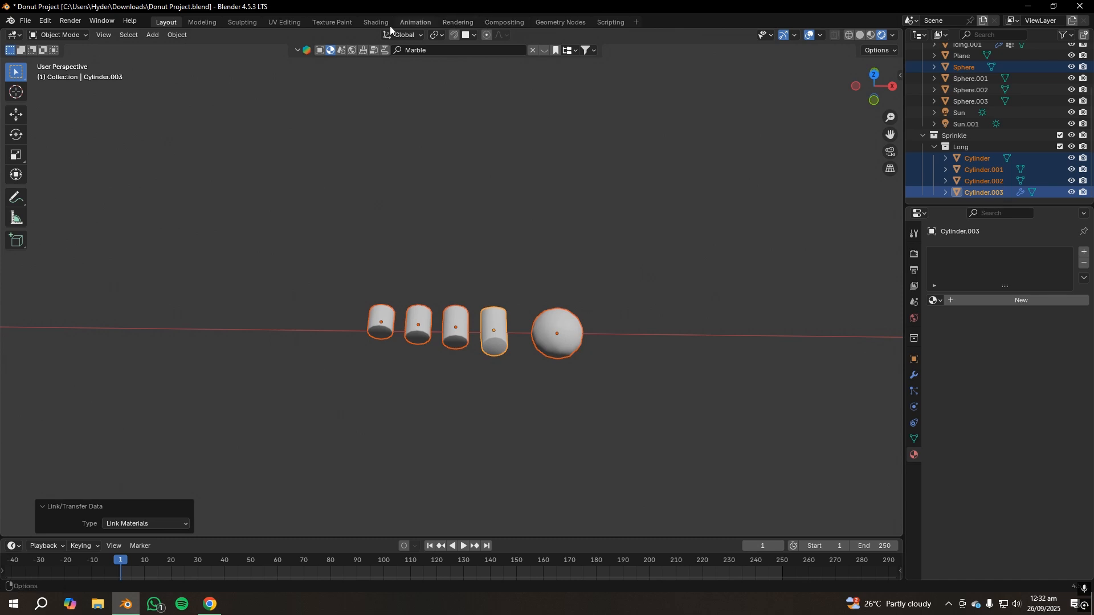
left_click(374, 23)
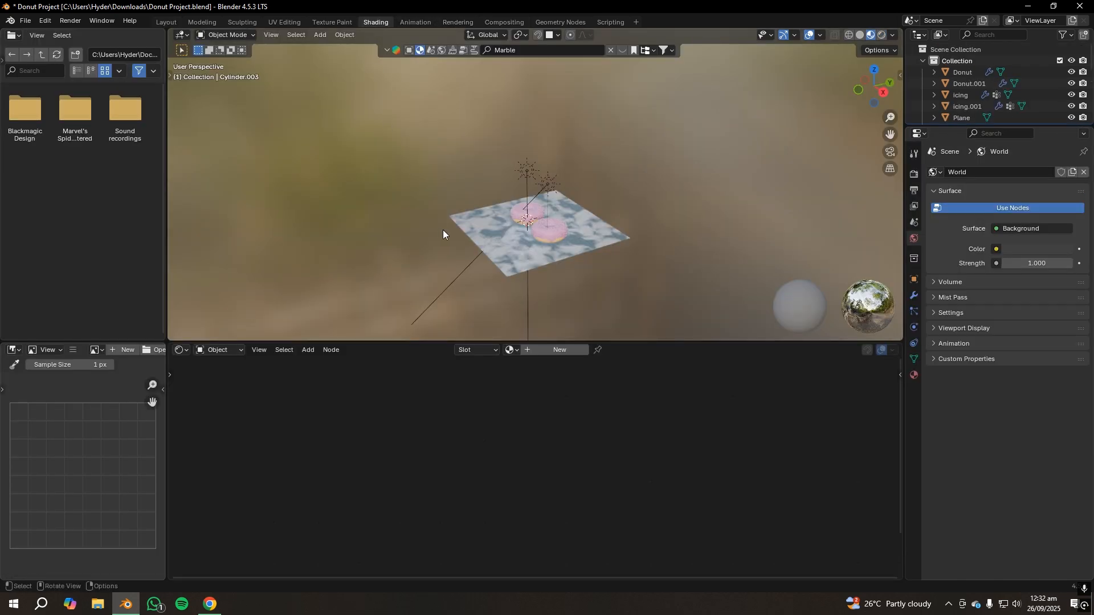
key("KP_Decimal")
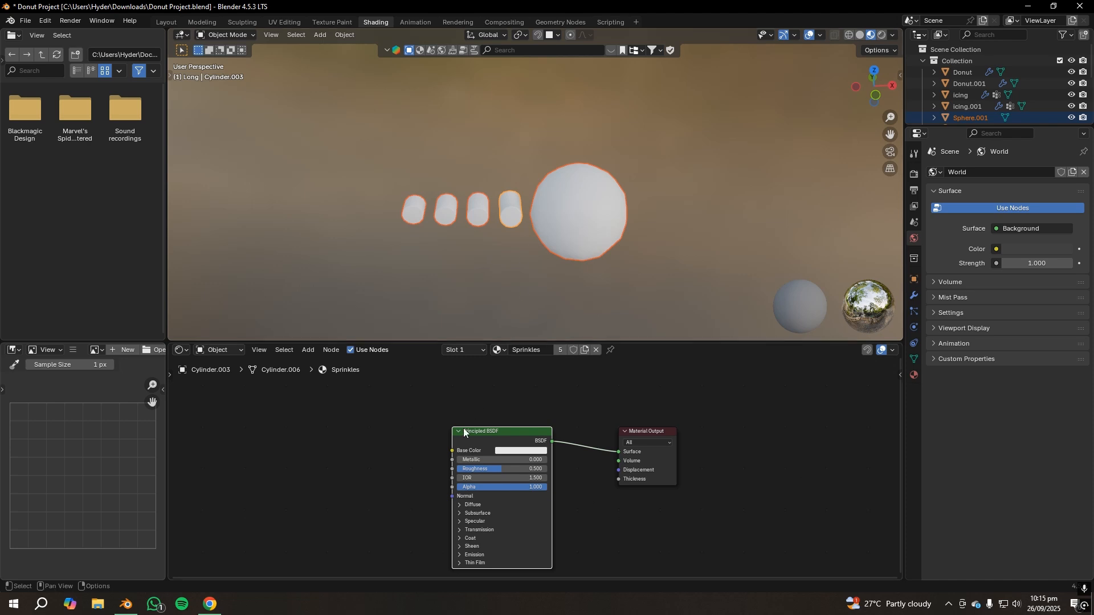
- Move the Sprinkles material's Principled BSDF and Material Output nodes together to make room in front of them
left_click(665, 433, "shift")
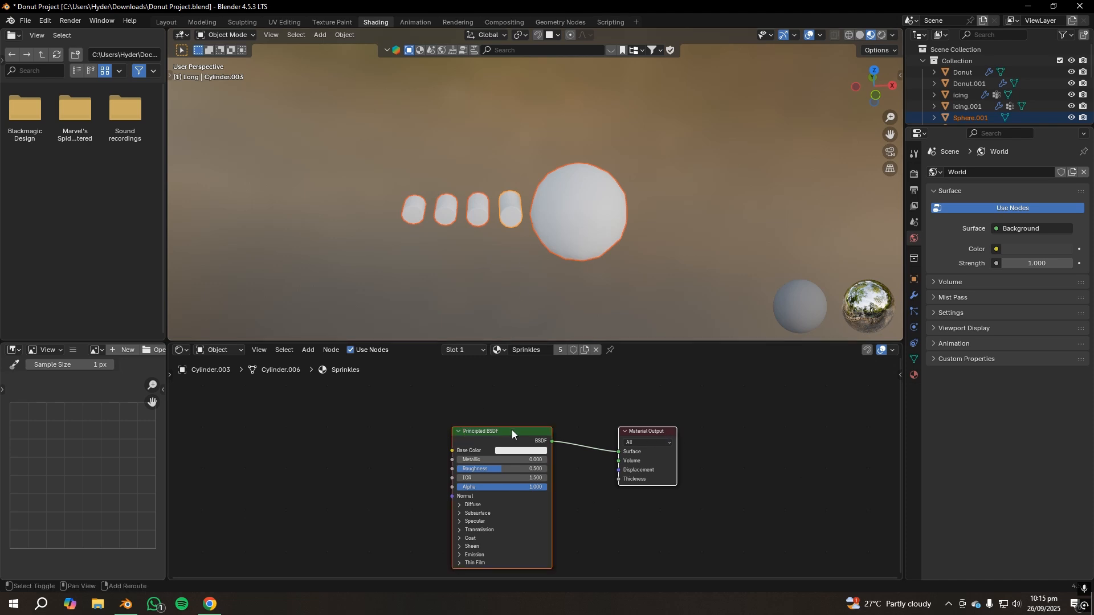
key("g")
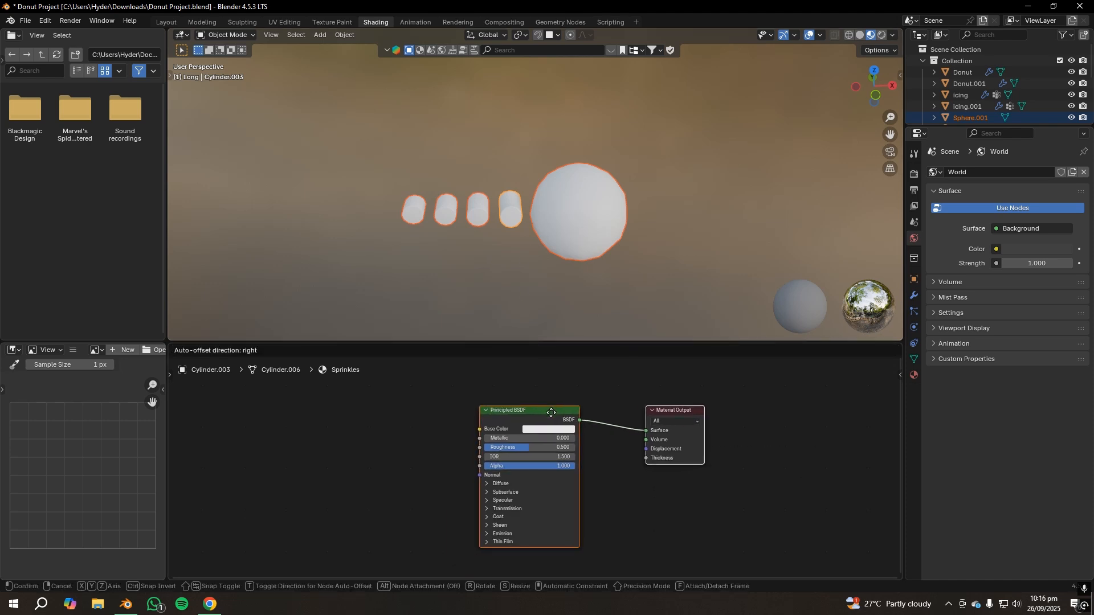
left_click(544, 415)
scroll(518, 251, "up", 5)
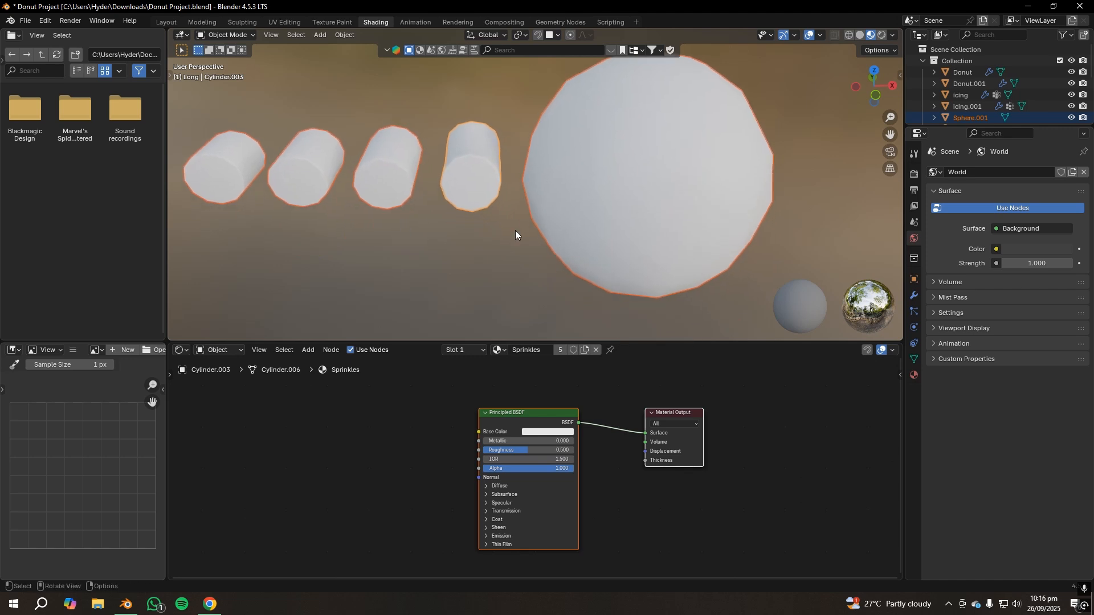
scroll(515, 231, "down", 3)
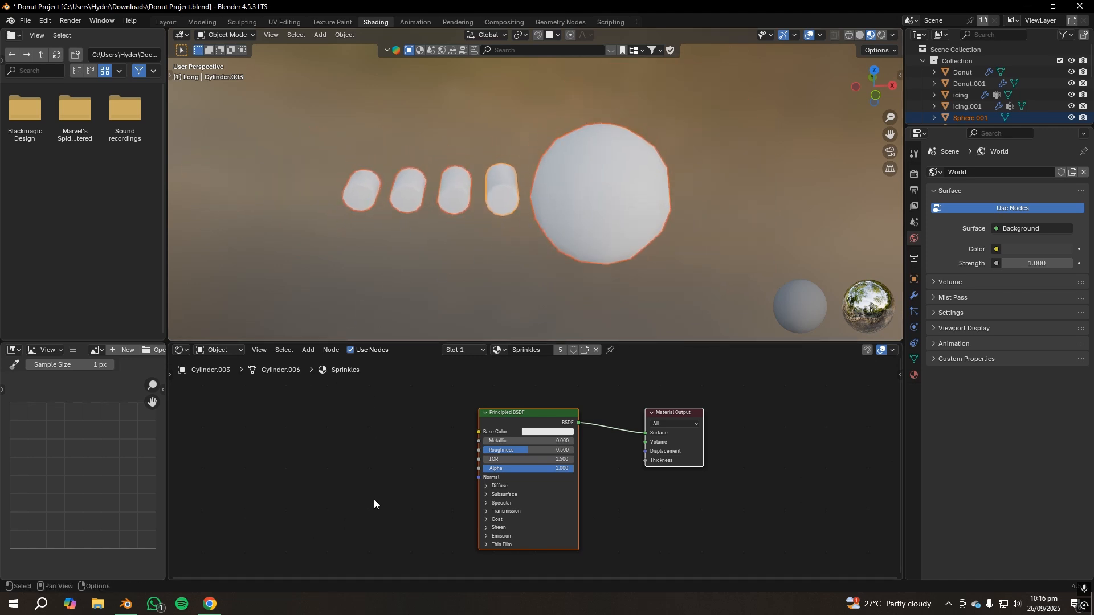
- Add an Object Info node in front of the Principled BSDF and connect its Random output to Base Color
key("shift+a")
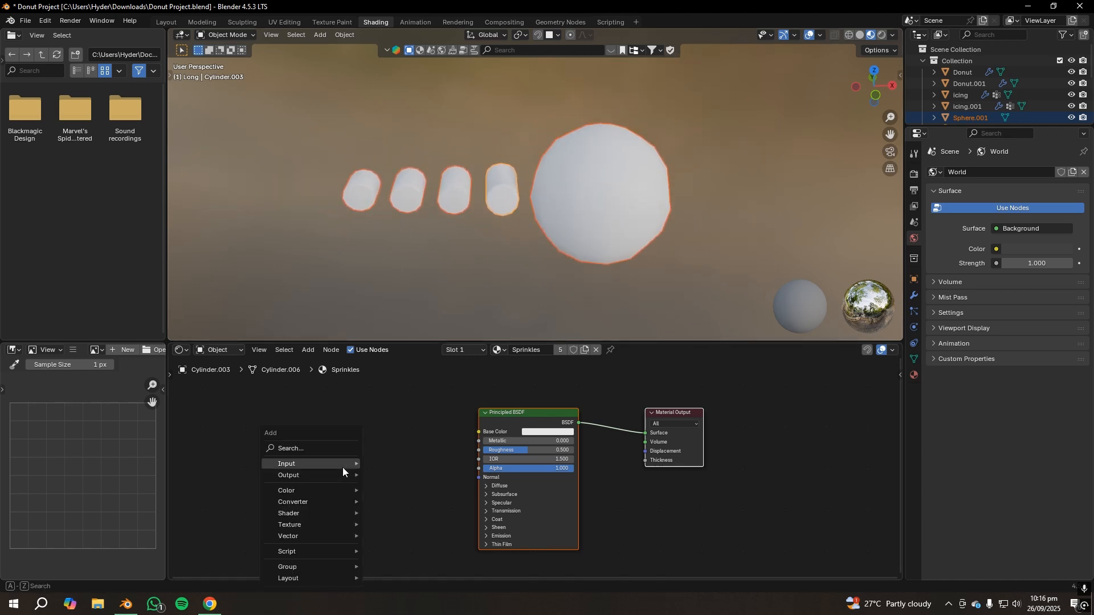
left_click(312, 452)
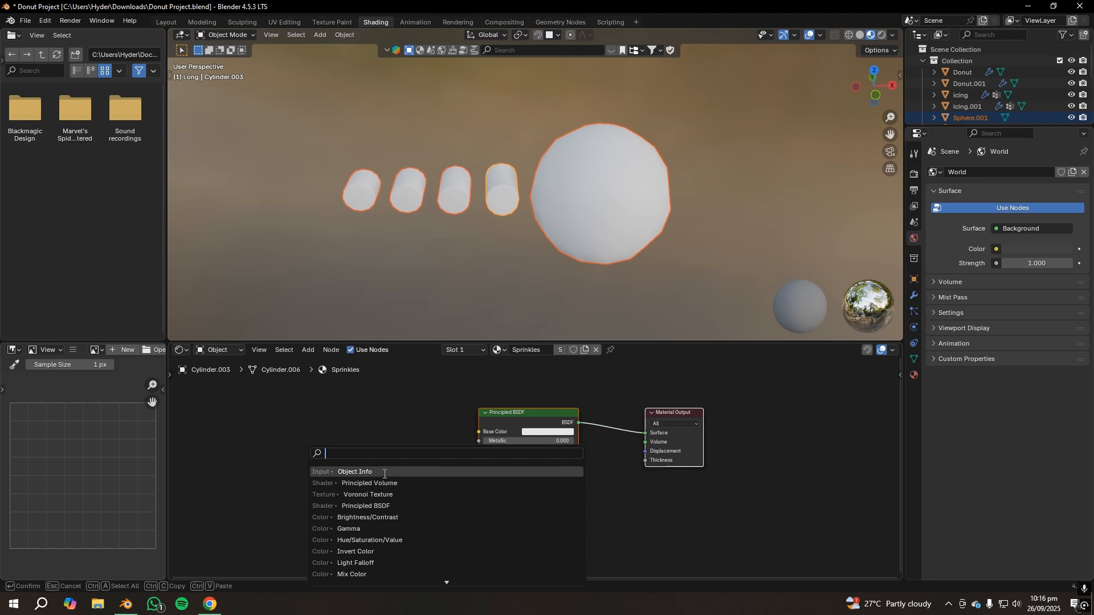
left_click(348, 472)
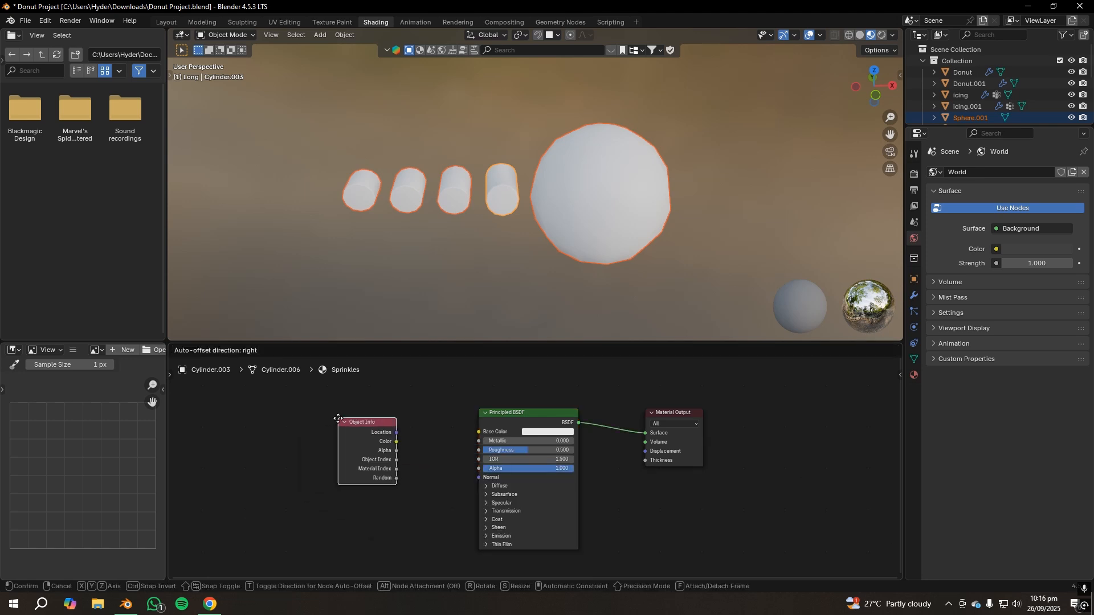
left_click(333, 412)
scroll(388, 486, "up", 2)
scroll(354, 467, "up", 2)
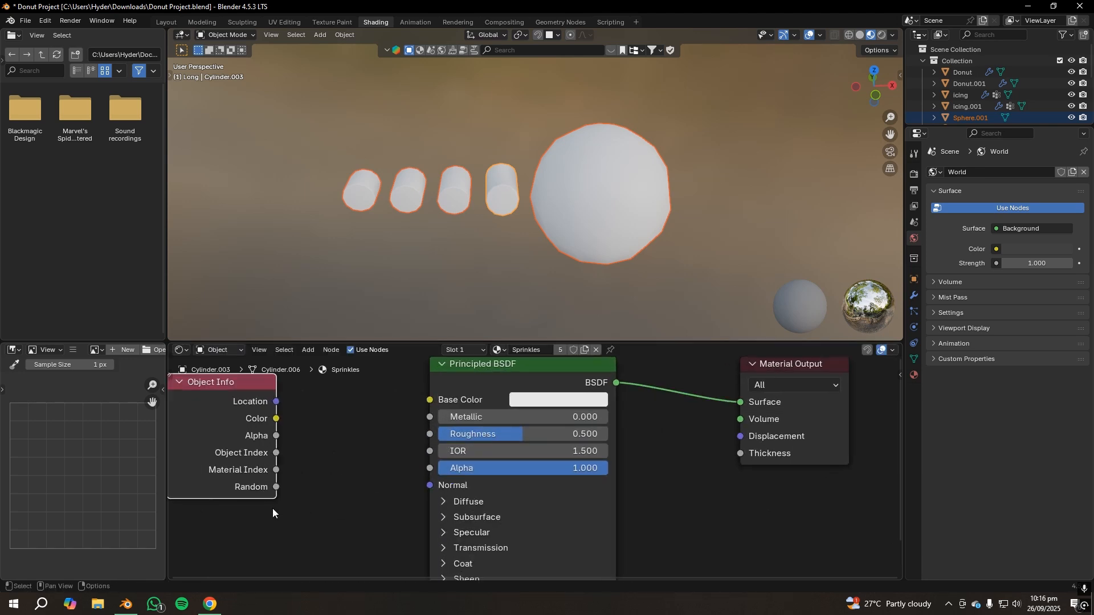
left_click_drag(278, 488, 415, 403)
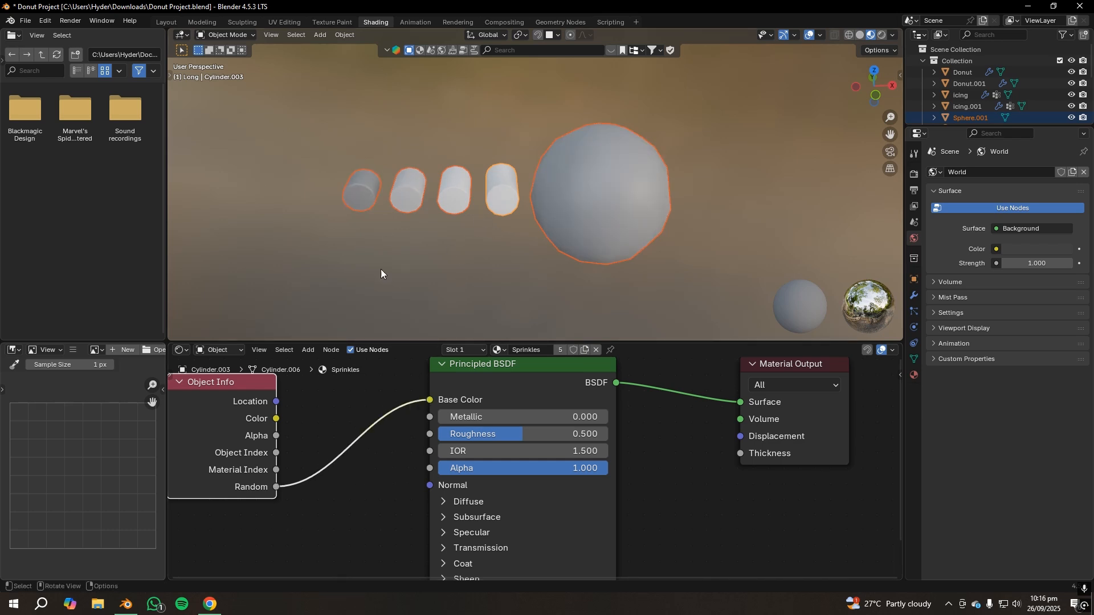
- Focus the view on the Donut, and move the Principled BSDF node in Cylinder's Sprinkles material closer to Material Output
left_click(963, 72)
key("KP_Decimal")
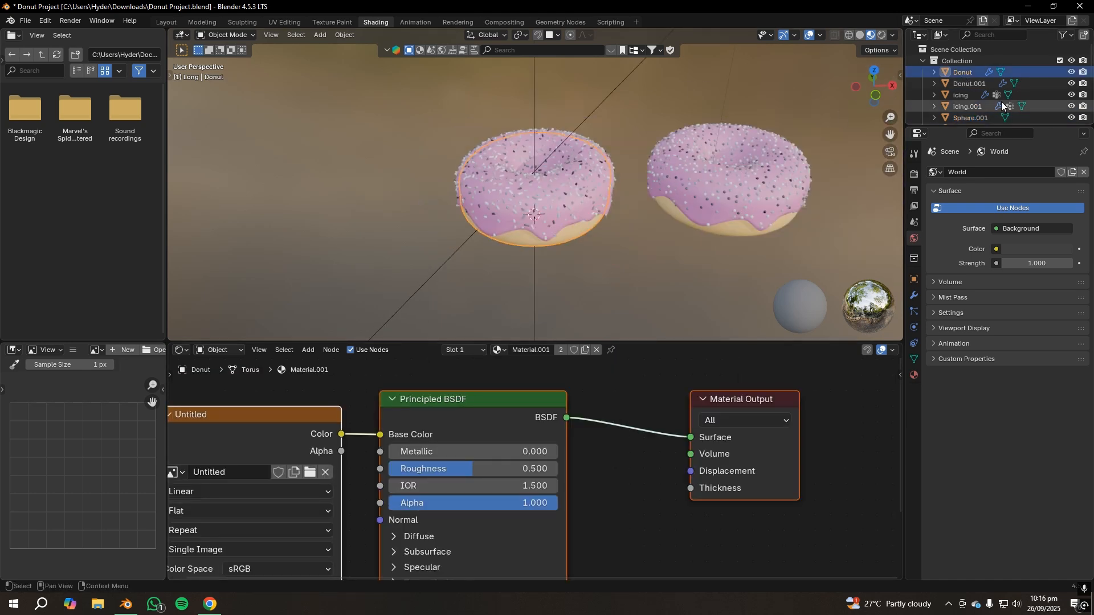
scroll(992, 105, "down", 5)
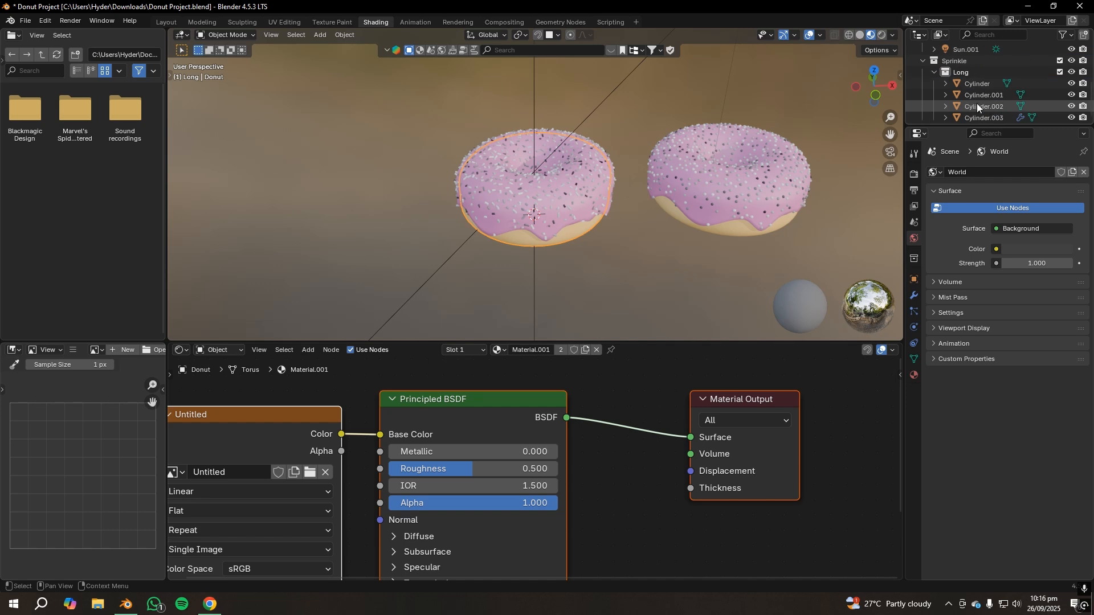
left_click(963, 84)
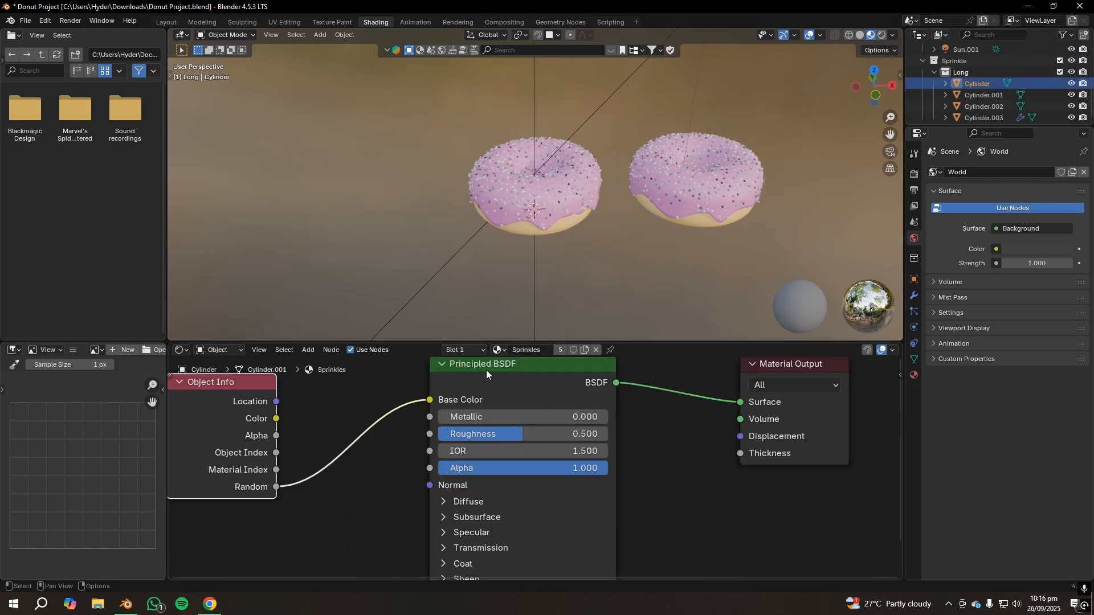
left_click_drag(505, 366, 576, 381)
scroll(638, 256, "up", 8)
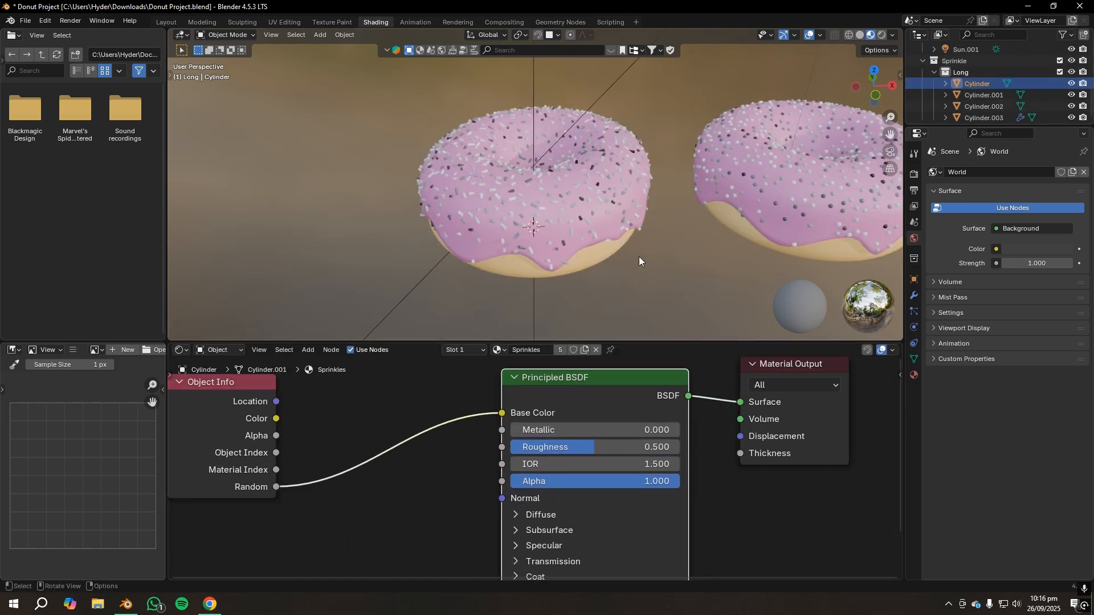
- Move the Object Info node closer to the Principled BSDF and insert a Color Ramp between its Random output and Base Color
scroll(606, 220, "down", 6)
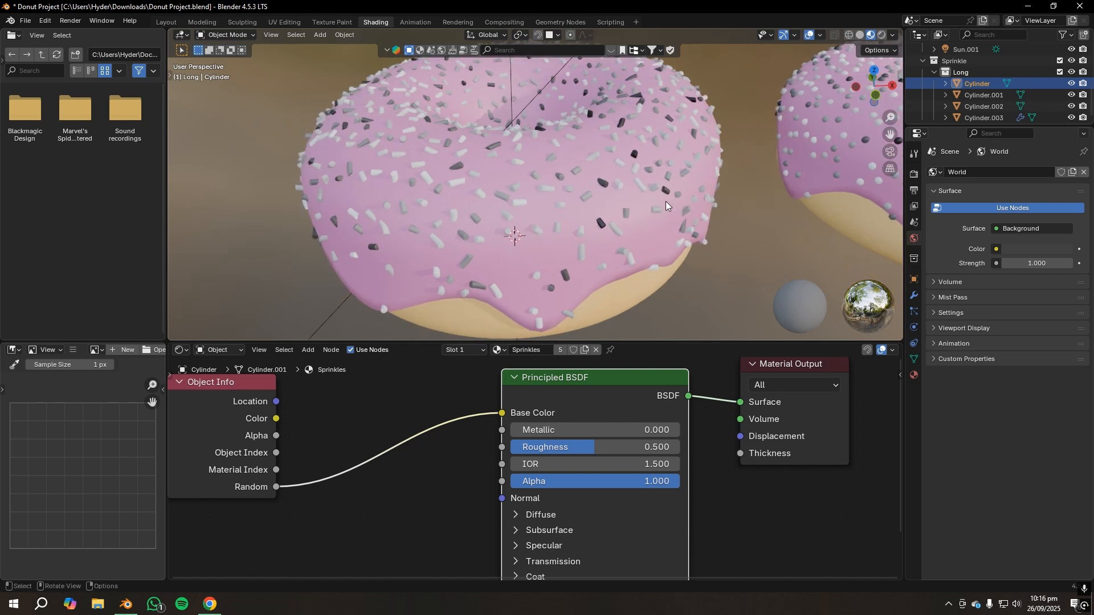
left_click_drag(218, 394, 323, 444)
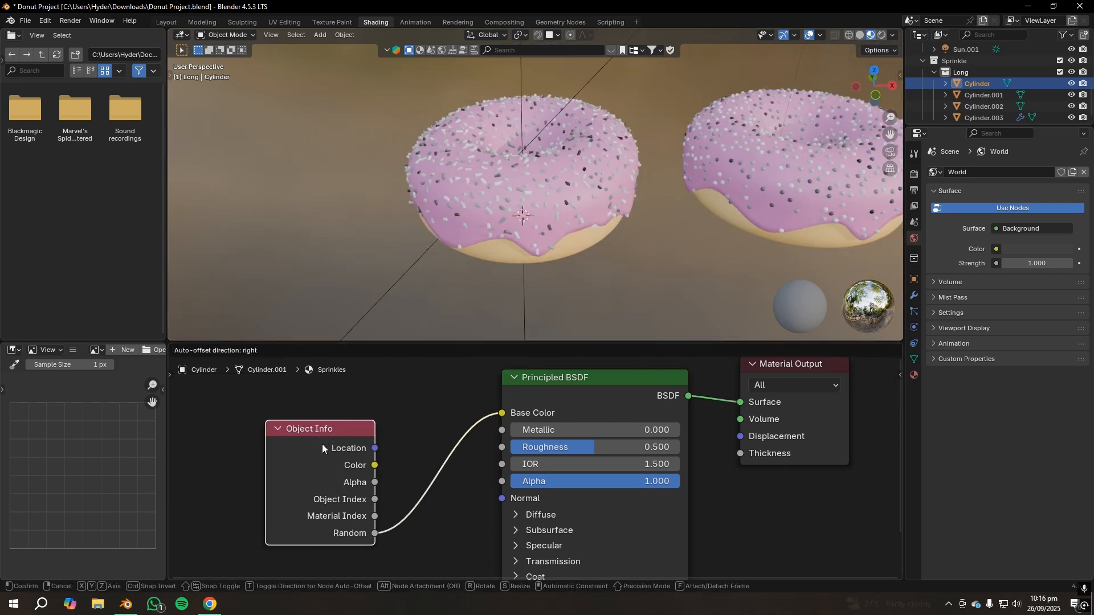
scroll(513, 438, "down", 1)
key("shift+a")
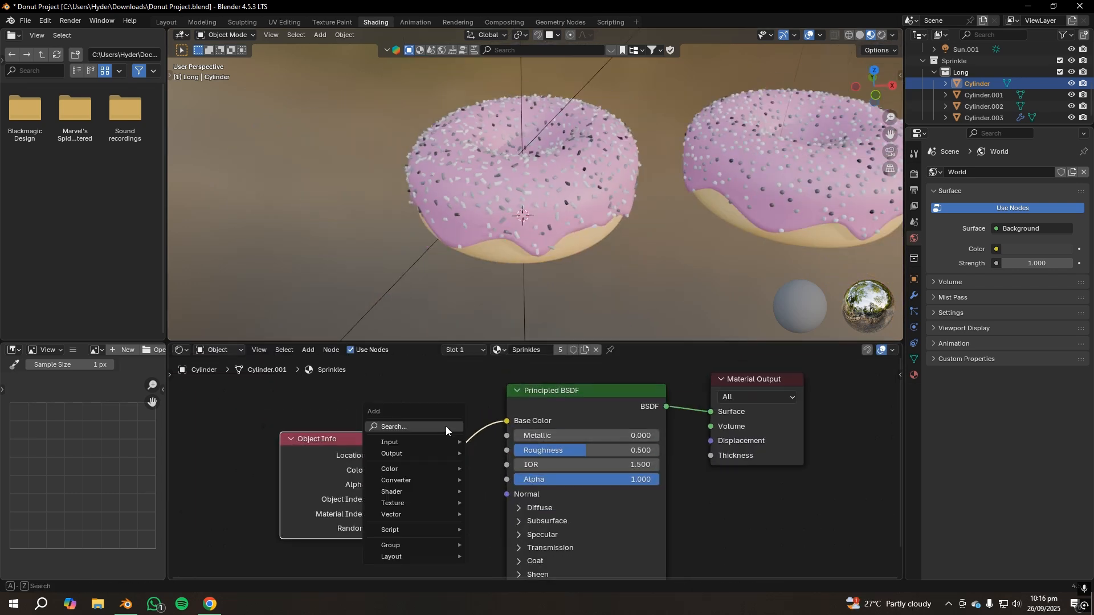
mouse_move(436, 480)
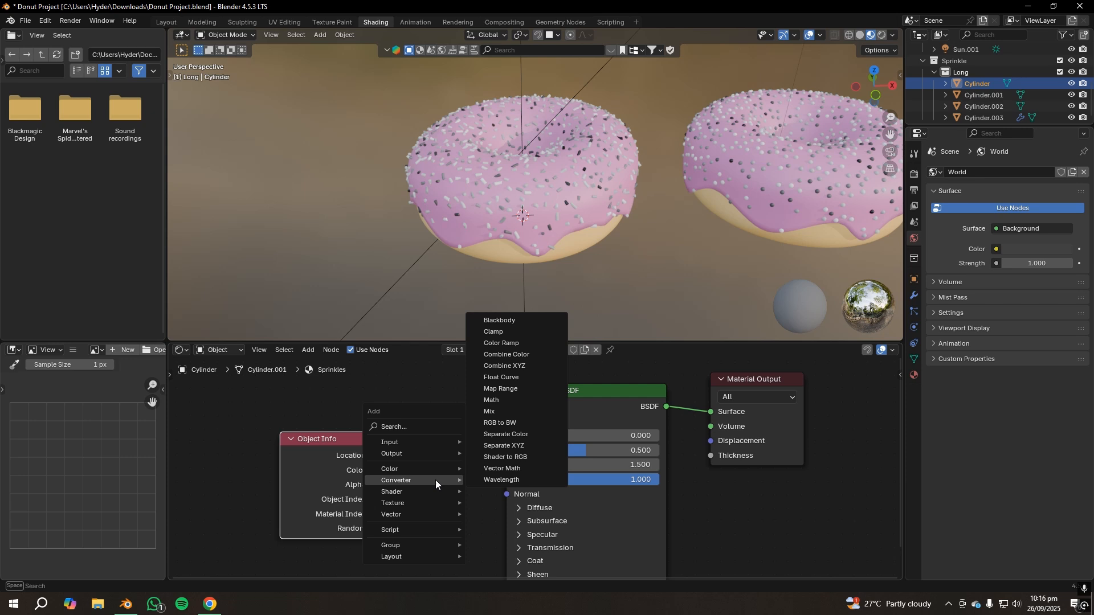
left_click(521, 344)
left_click(358, 436)
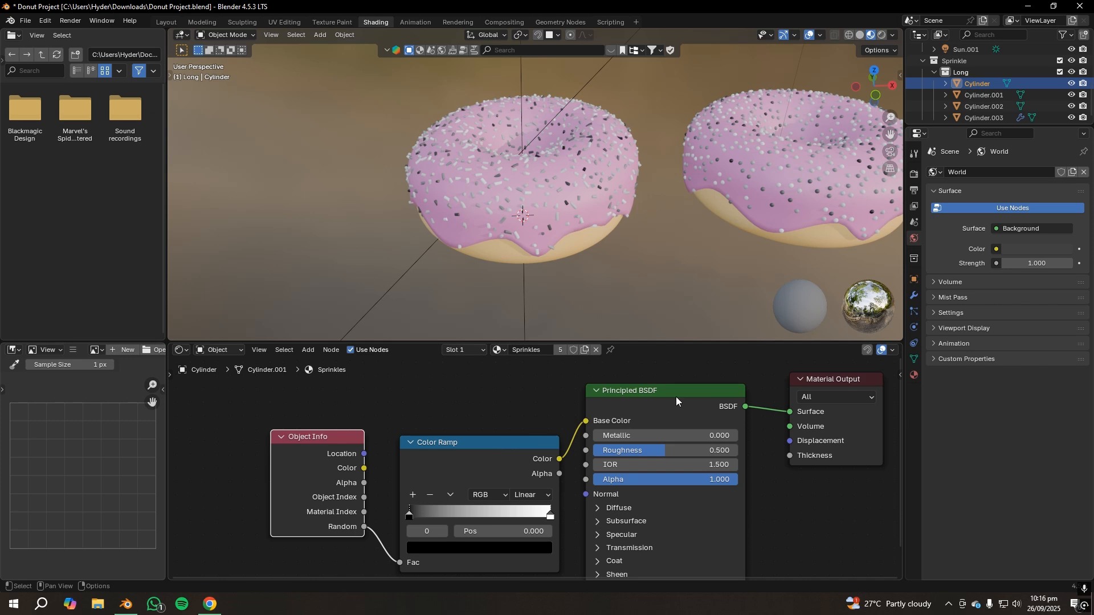
- Space out the Object Info, Color Ramp and Principled BSDF nodes so they sit clearly apart
left_click_drag(647, 412, 641, 413)
scroll(511, 474, "up", 4)
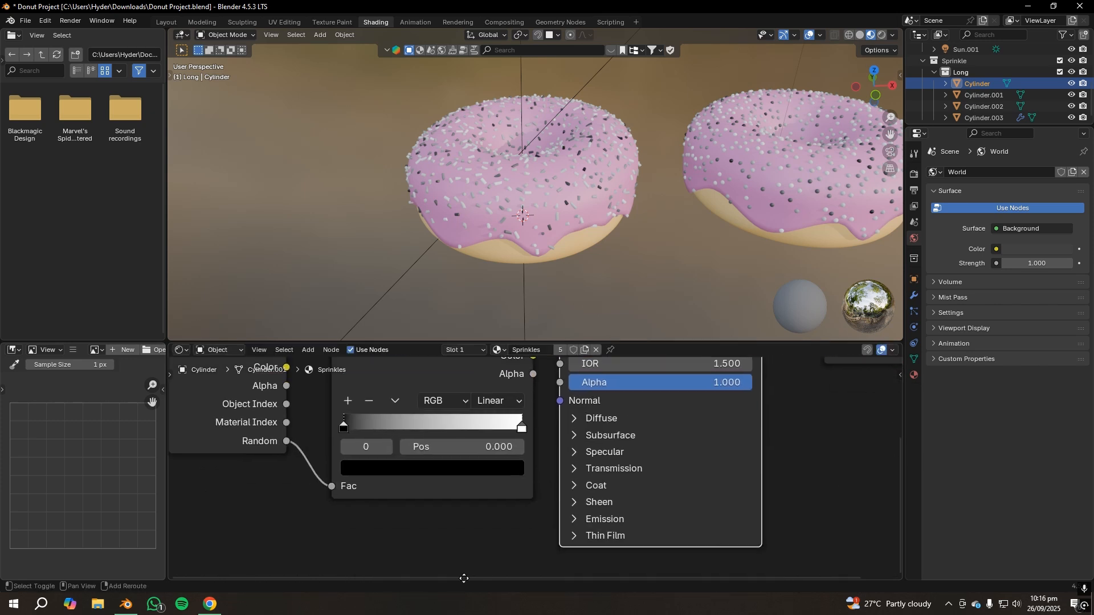
scroll(496, 450, "down", 2)
scroll(488, 434, "down", 5)
left_click_drag(317, 438, 281, 437)
left_click_drag(451, 427, 408, 431)
left_click_drag(302, 431, 286, 432)
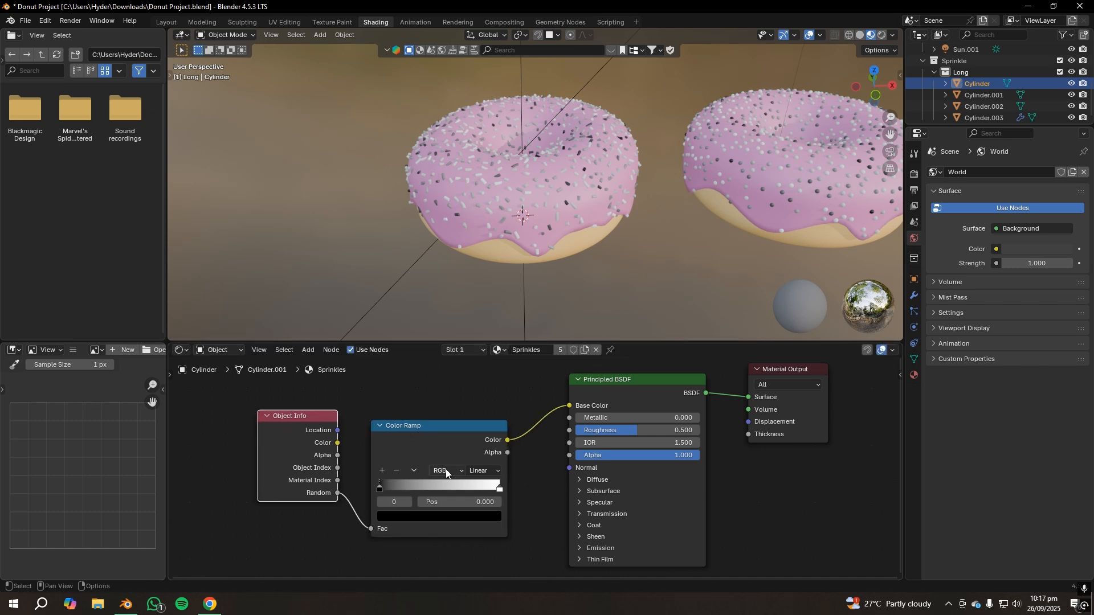
scroll(445, 469, "up", 1)
middle_click_drag(527, 467, 530, 481)
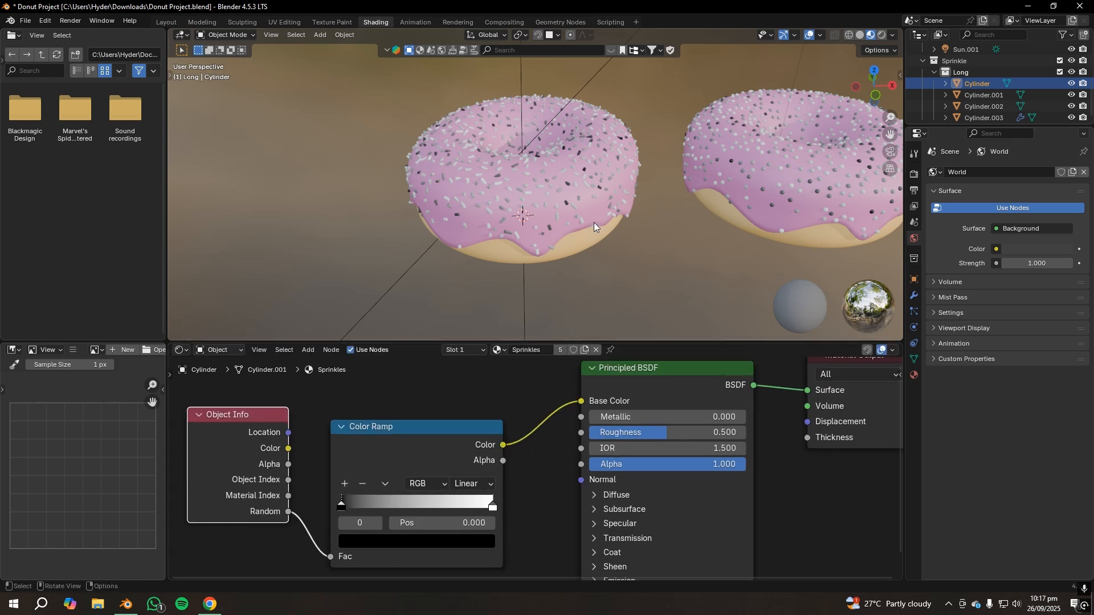
- Set the Color Ramp's first stop, at position 0.000, to a full-brightness, saturated orange-red
middle_click_drag(531, 240, 482, 286, "shift")
scroll(412, 442, "up", 1)
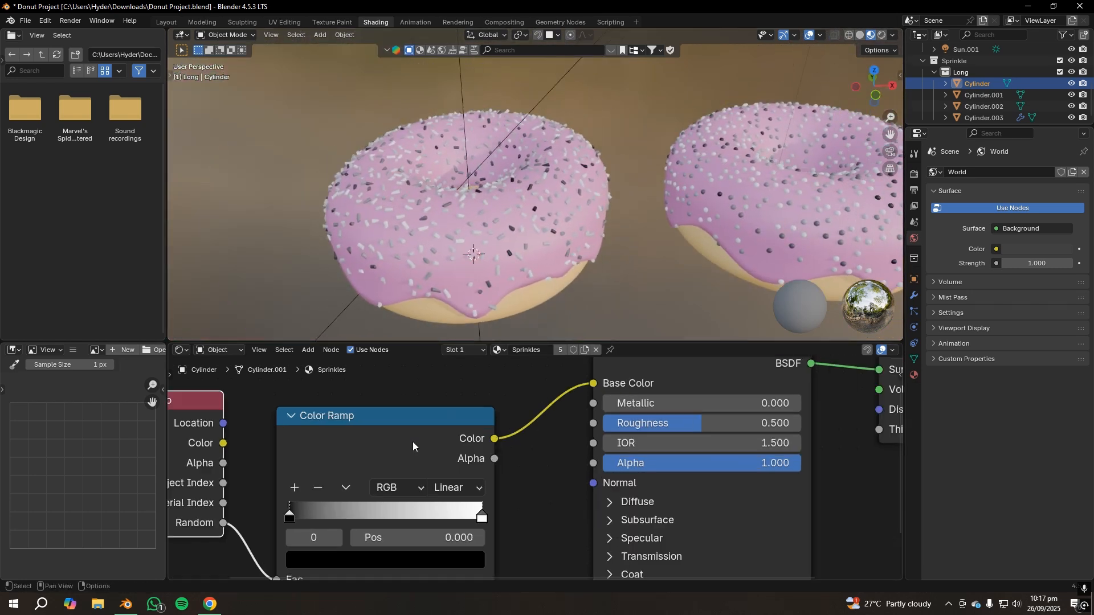
scroll(436, 443, "down", 1)
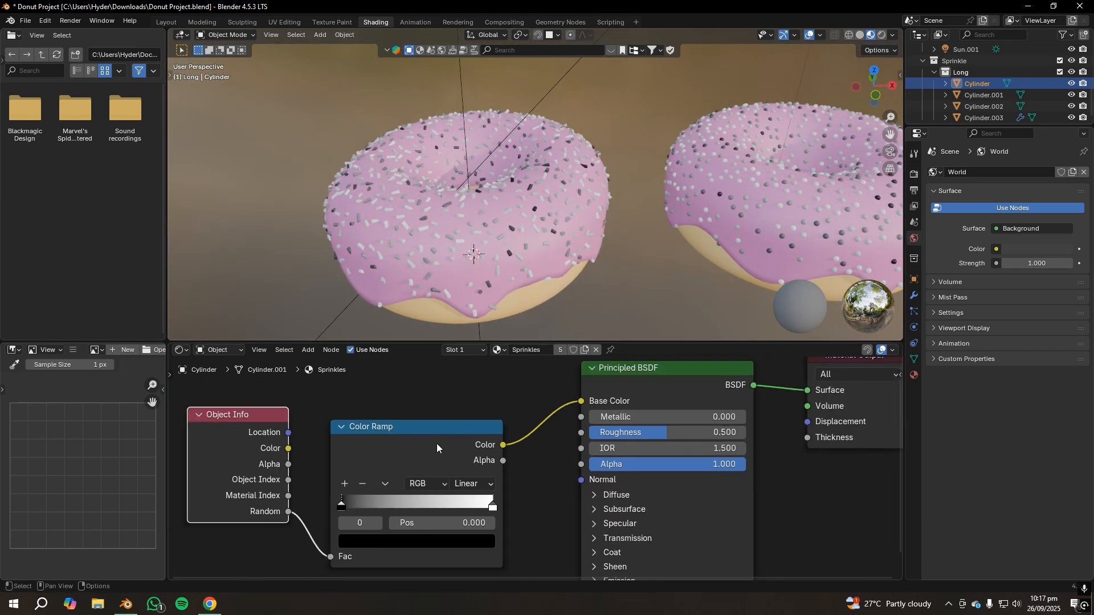
left_click(388, 544)
left_click_drag(471, 386, 470, 308)
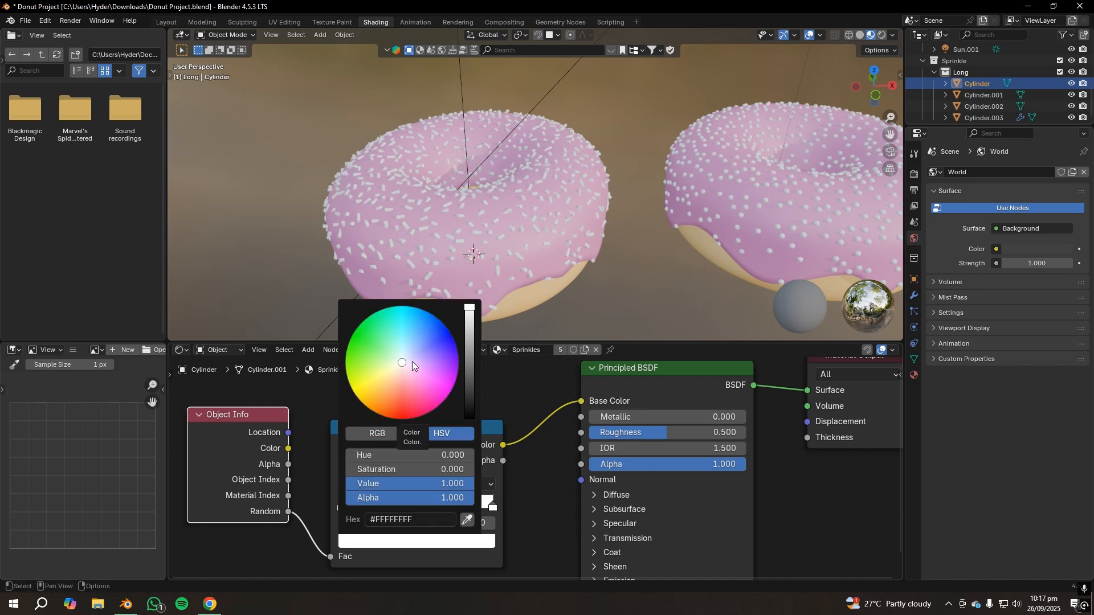
left_click_drag(403, 361, 389, 418)
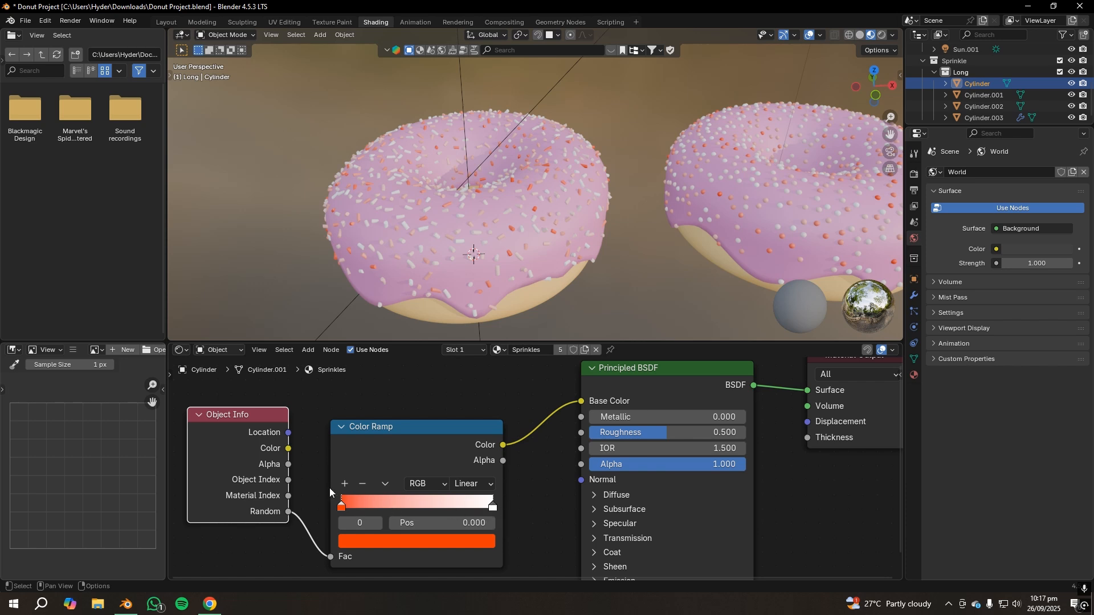
- Add a Color Ramp stop at position 0.500 and color it salmon red, hex FF6459
left_click(344, 484)
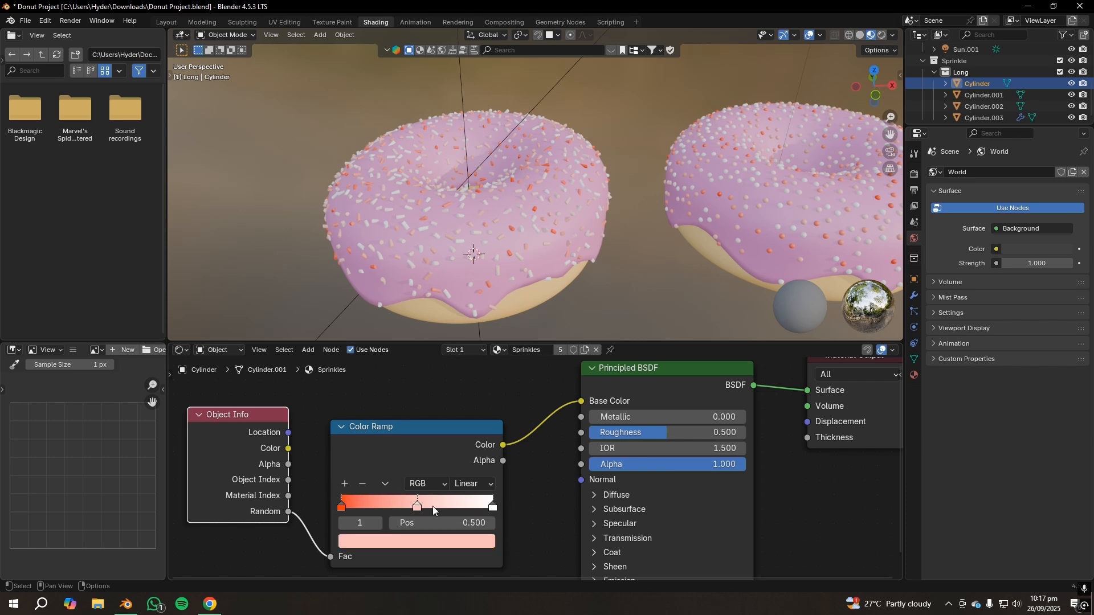
left_click(416, 542)
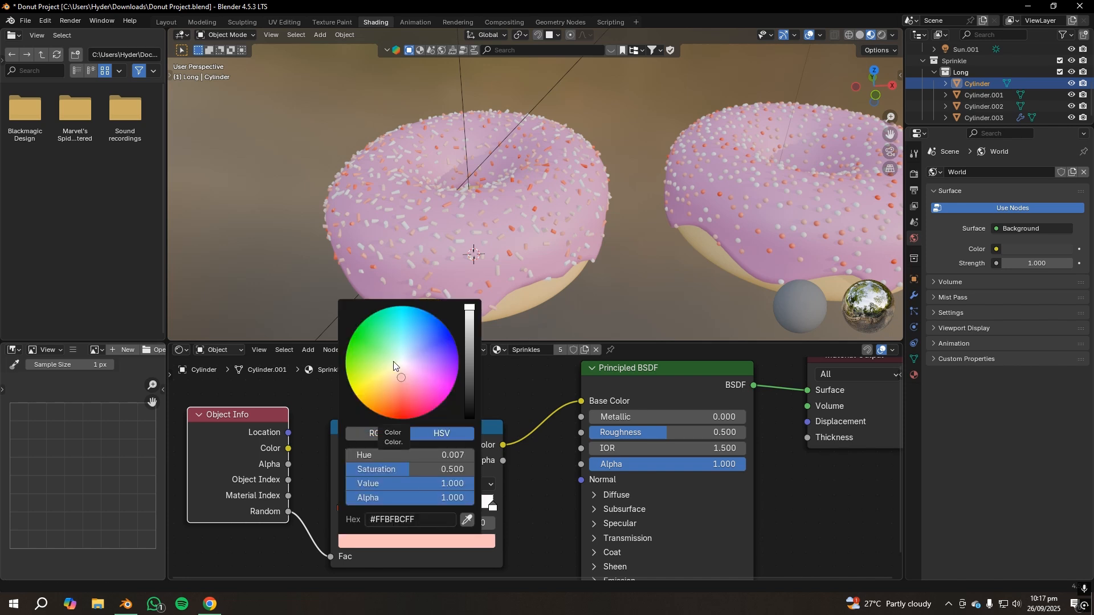
left_click_drag(408, 374, 400, 400)
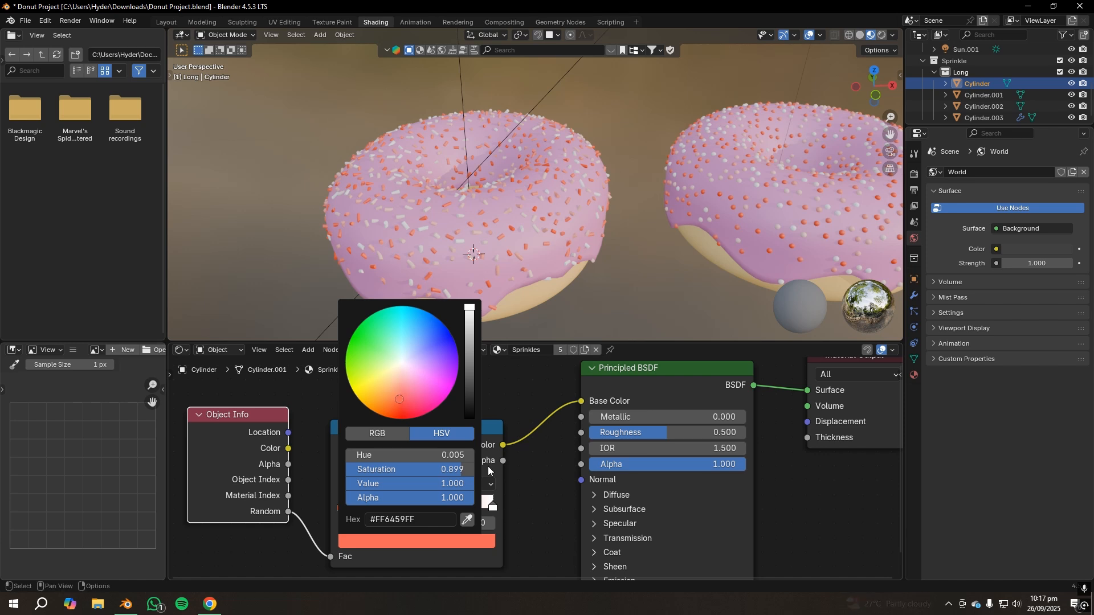
scroll(516, 250, "up", 3)
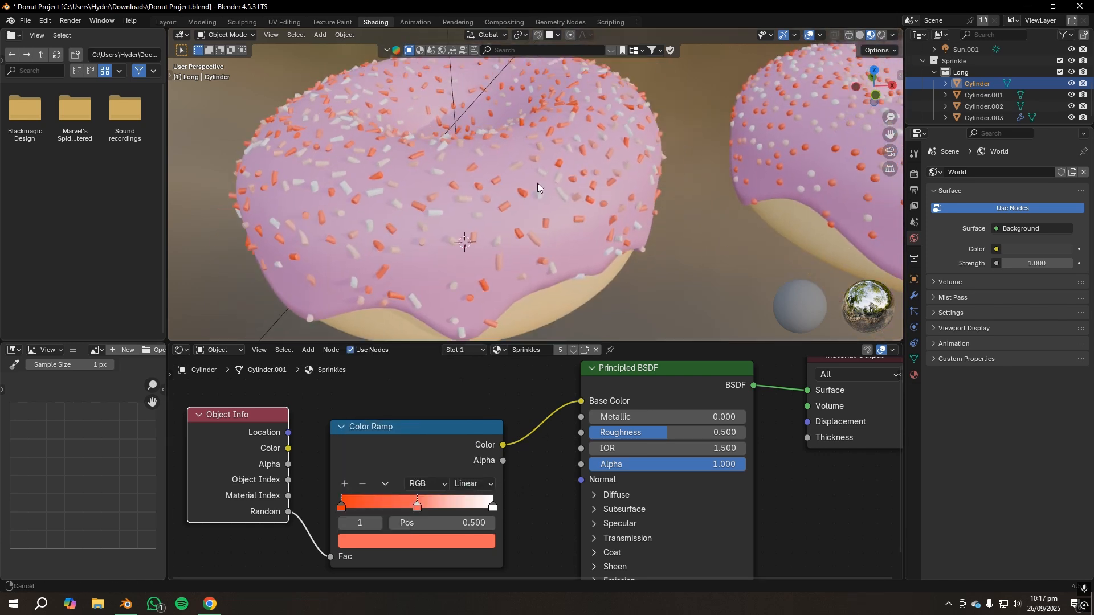
- Add a Color Ramp stop at position 0.250 and color it bright magenta
left_click(345, 485)
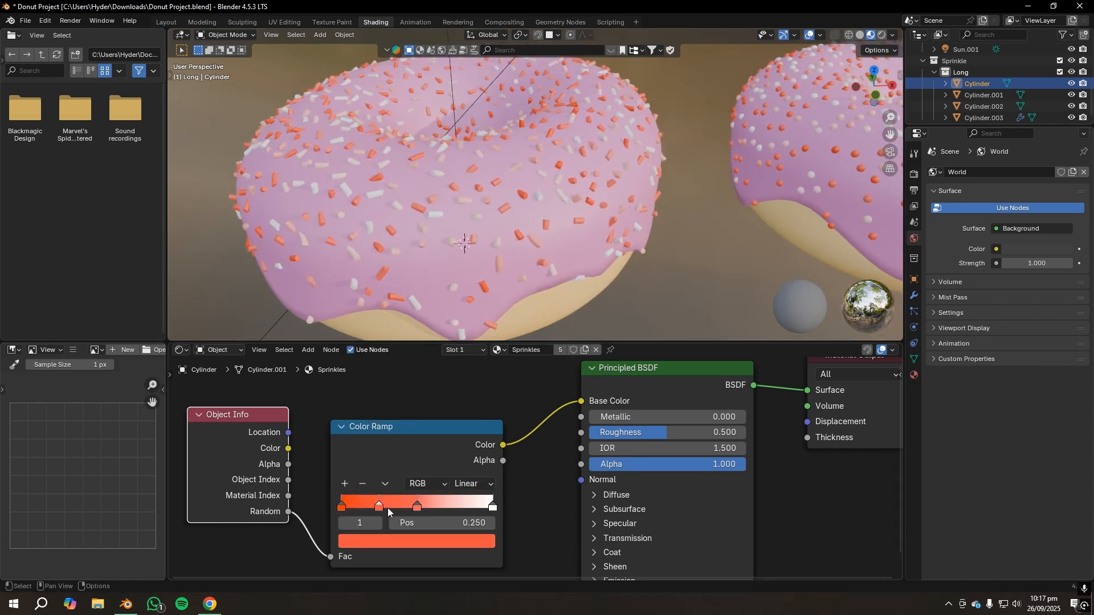
left_click(382, 550)
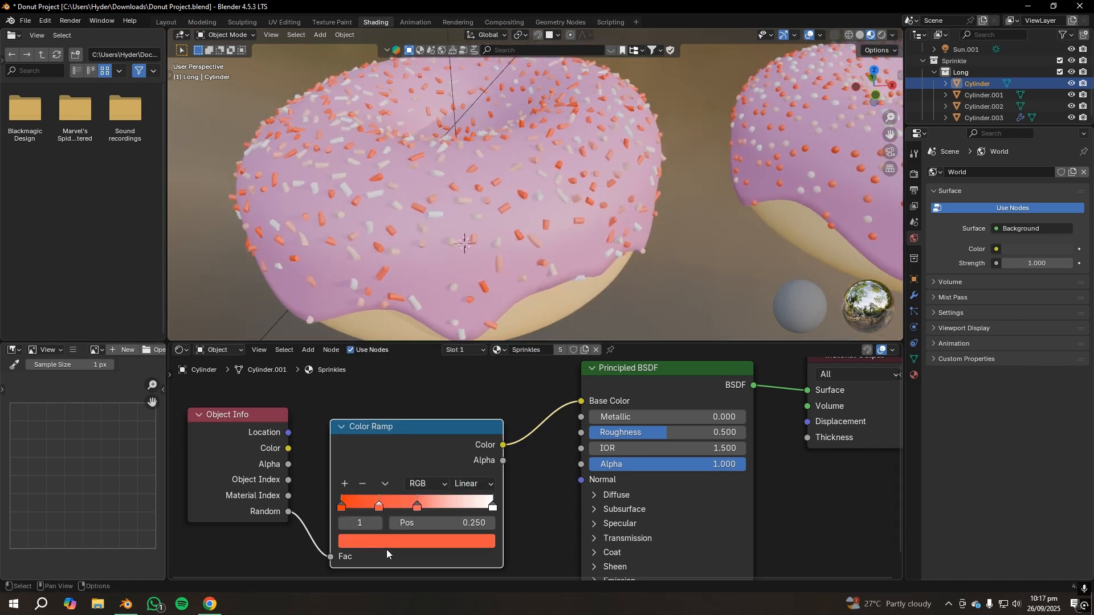
left_click(425, 541)
left_click_drag(391, 382, 347, 371)
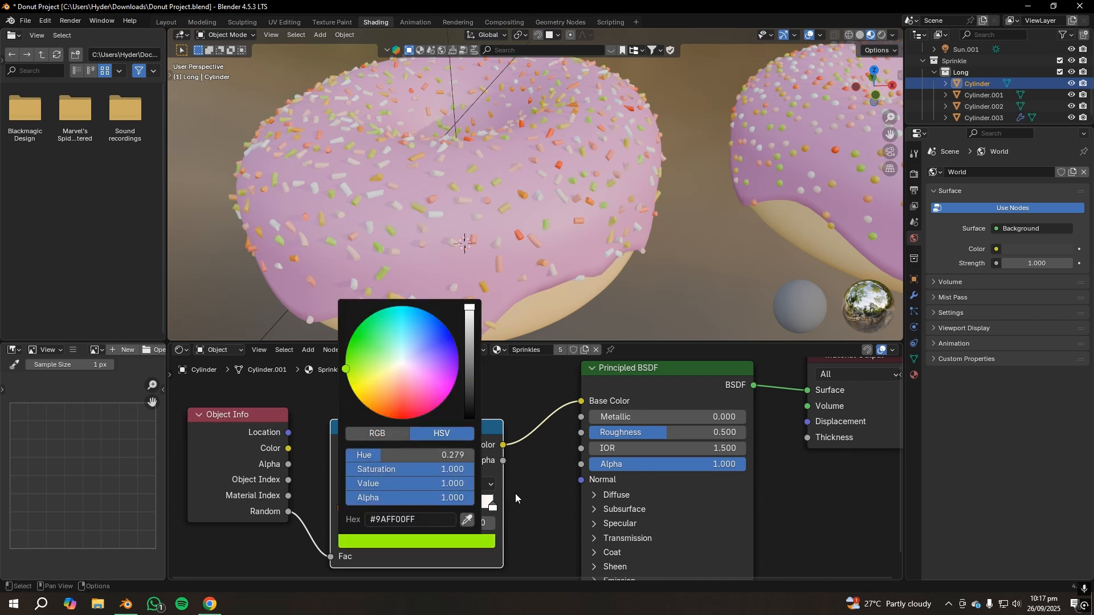
left_click(418, 543)
mouse_move(348, 376)
left_mouse_down()
mouse_move(394, 415)
mouse_move(430, 412)
mouse_move(454, 386)
left_mouse_up()
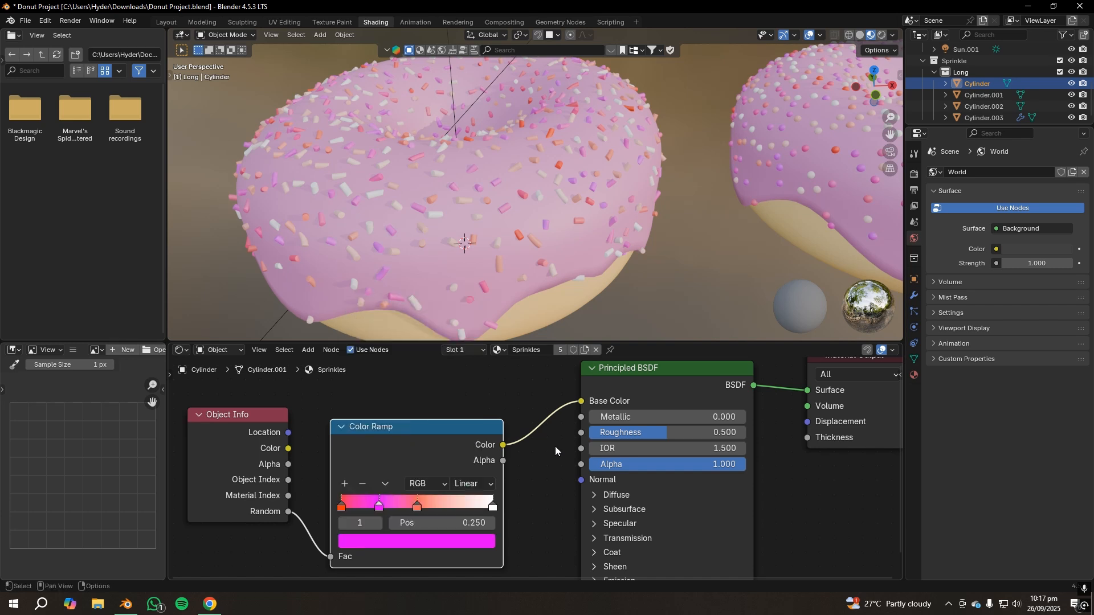
- Add another Color Ramp stop and spread the inner stops: pink at about 0.439, magenta at 0.591 and salmon at 0.782
left_click(346, 484)
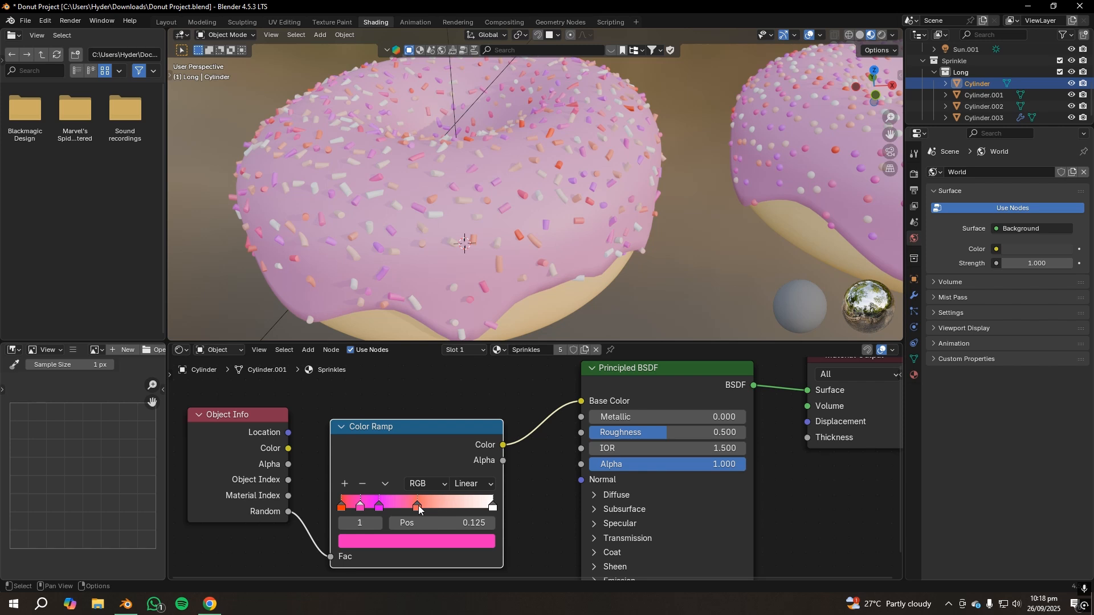
left_click_drag(419, 505, 460, 503)
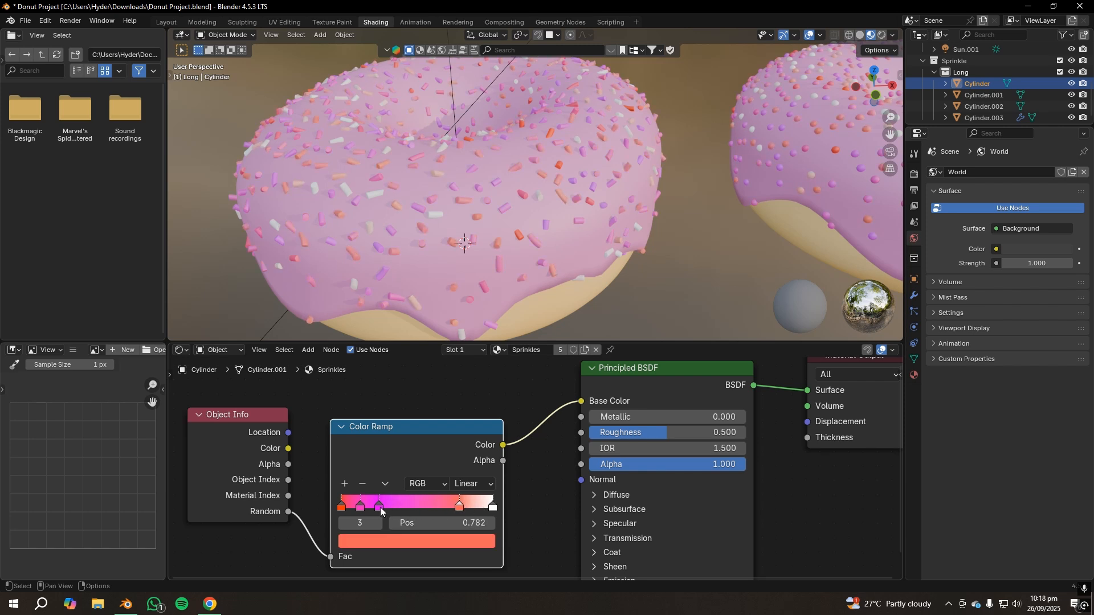
left_click_drag(381, 508, 419, 507)
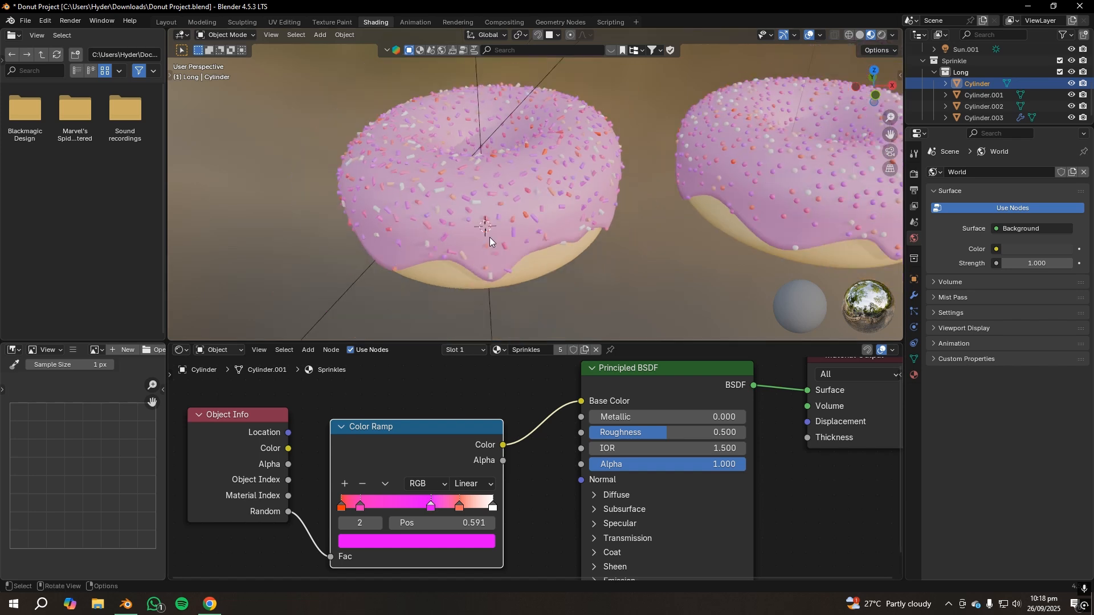
left_click(361, 508)
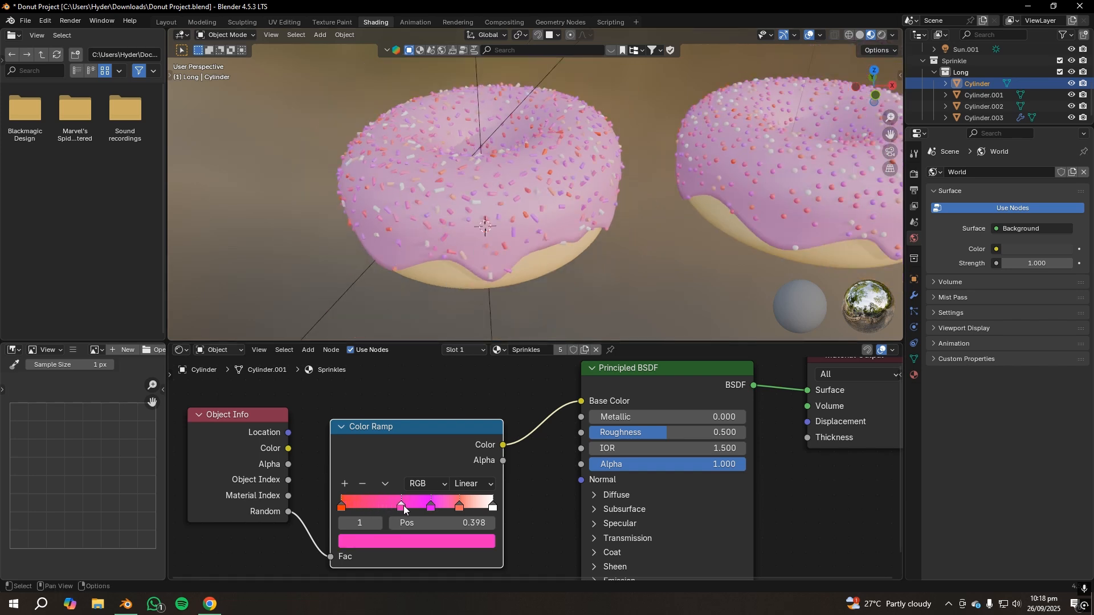
left_click_drag(404, 509, 409, 509)
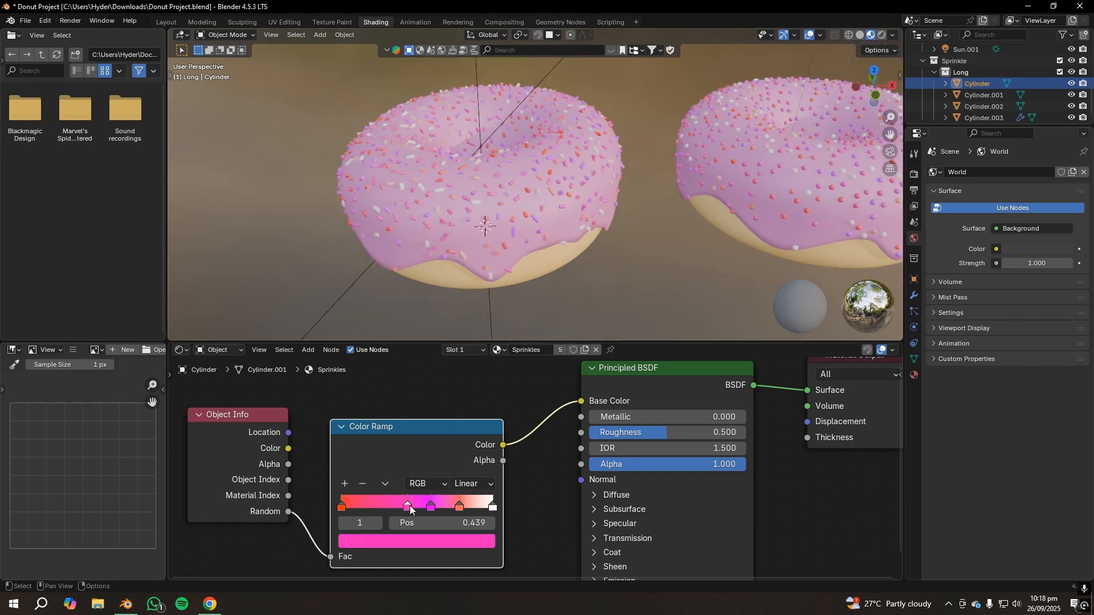
- Add a Color Ramp stop at position 0.215, between the orange-red and pink stops, and color it bright blue
left_click(346, 482)
left_click(376, 542)
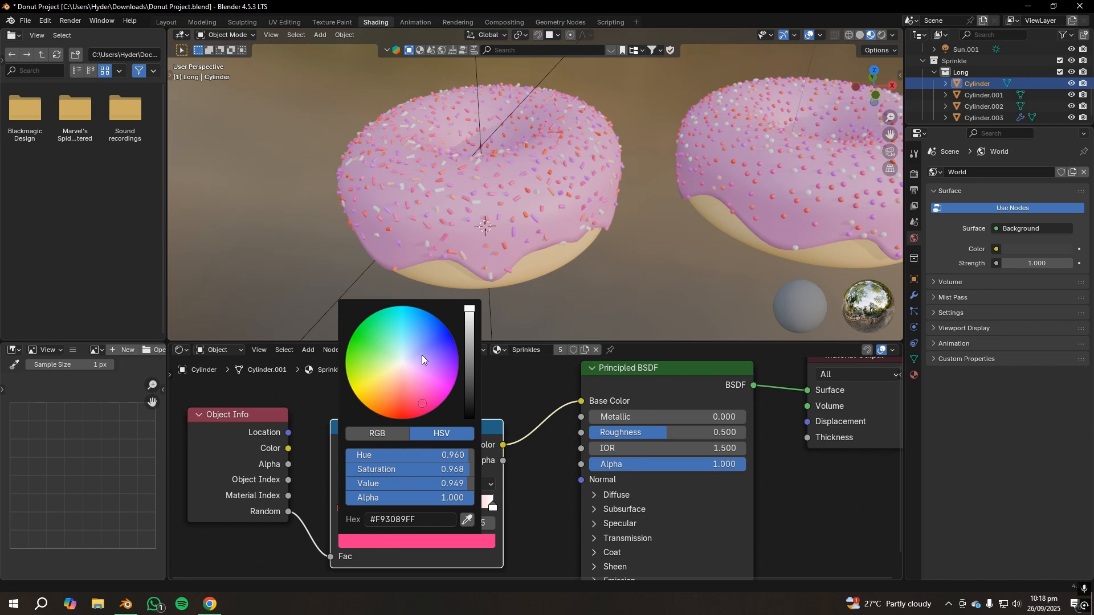
left_click_drag(422, 360, 420, 311)
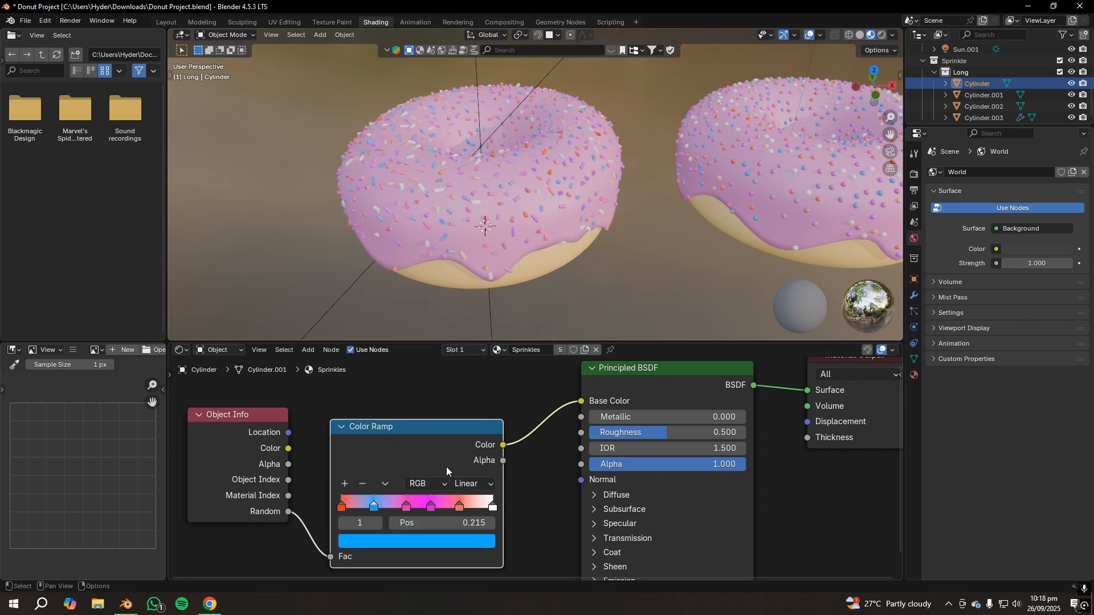
- Check the color of the ramp's white end stop and examine the multicolored sprinkles on the donuts from above and close up
left_click(492, 507)
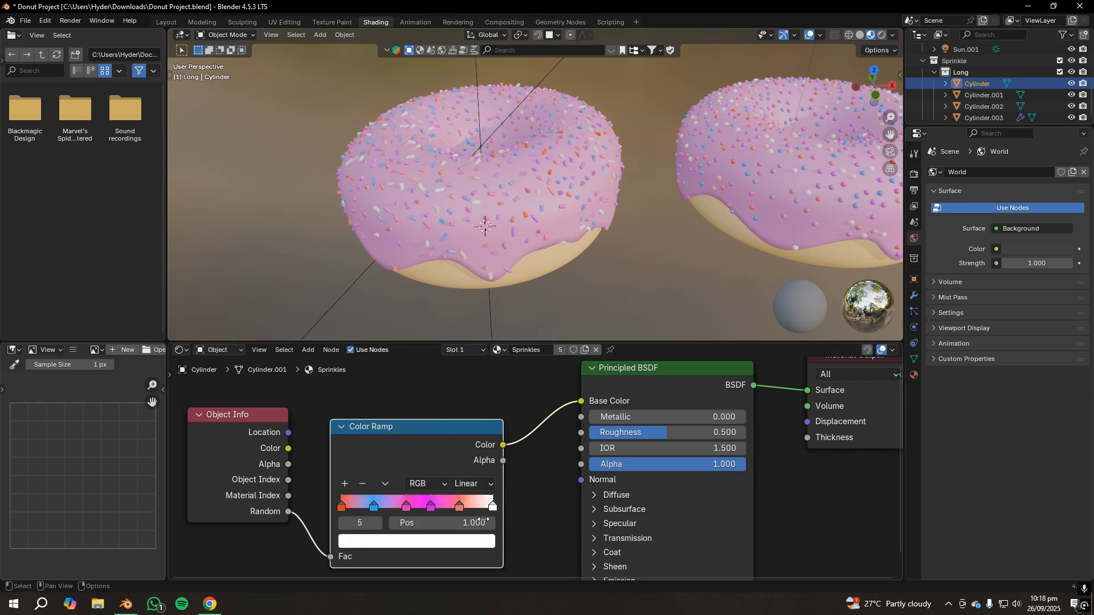
left_click(465, 546)
mouse_move(456, 483)
left_mouse_down()
mouse_move(430, 483)
mouse_move(462, 483)
left_mouse_up()
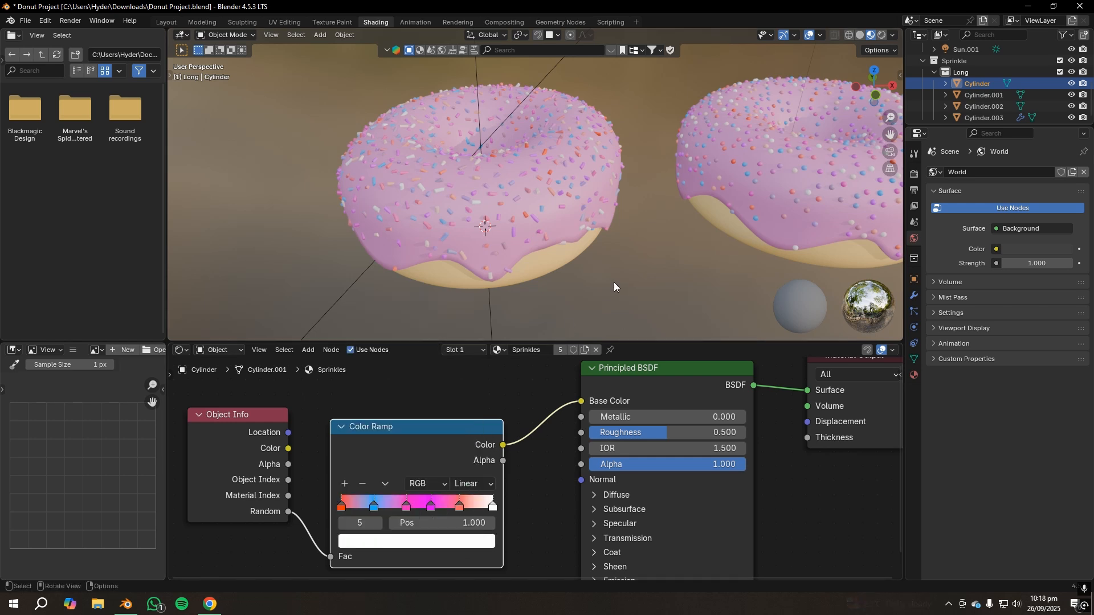
left_click(558, 300)
scroll(558, 299, "down", 2)
middle_click_drag(584, 155, 518, 238)
middle_click_drag(494, 197, 556, 139, "shift")
middle_click_drag(592, 270, 668, 249)
scroll(566, 244, "up", 3)
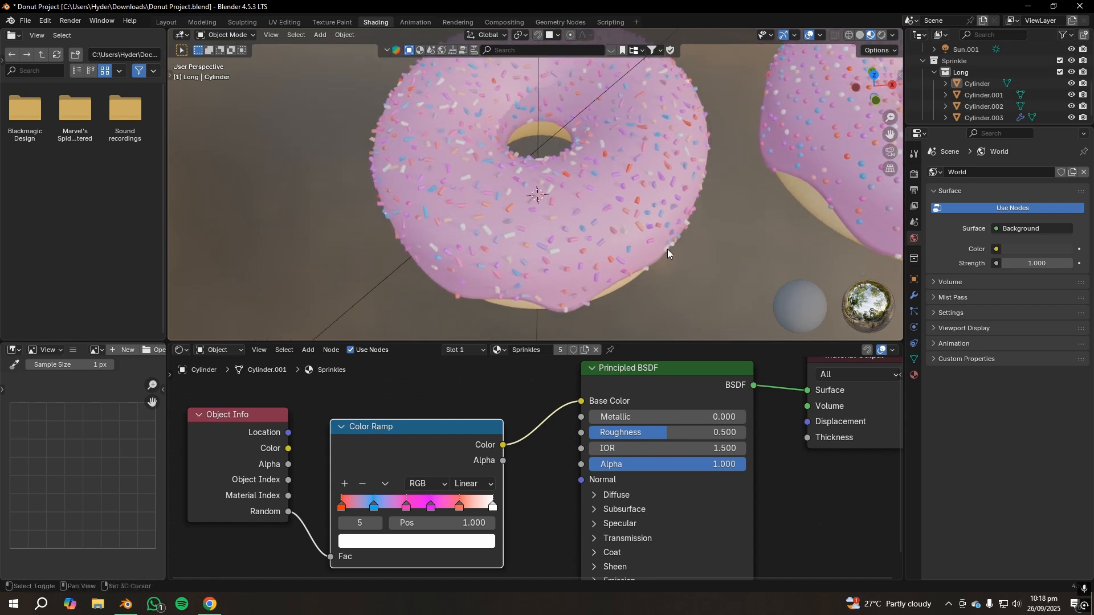
middle_click_drag(590, 150, 545, 168, "shift")
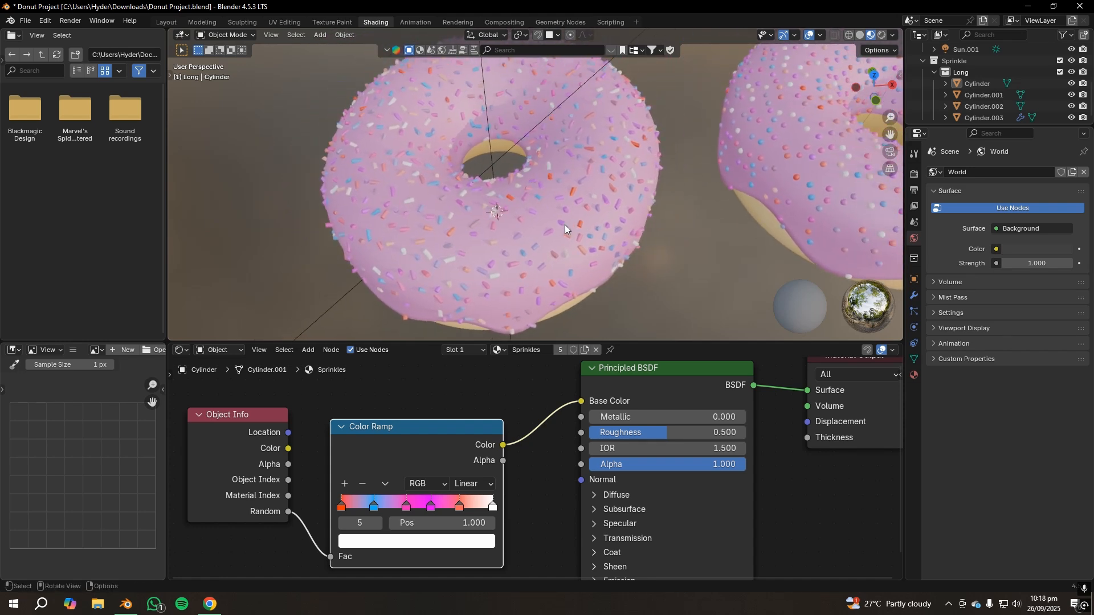
- Move the Color Ramp node slightly up, roughly level with the Object Info node
mouse_move(400, 439)
left_mouse_down()
mouse_move(384, 432)
mouse_move(409, 415)
mouse_move(399, 422)
left_mouse_up()
- Try a Metallic value of 0.973 on the Sprinkles material, inspect the sprinkles up close, and undo the change
left_click_drag(586, 418, 741, 419)
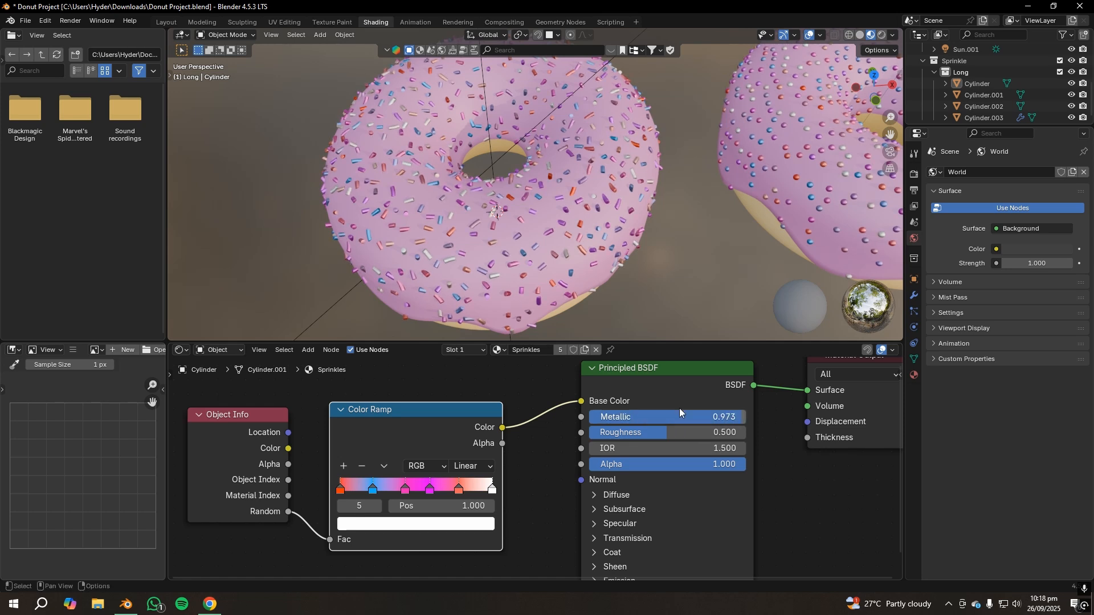
scroll(567, 211, "down", 3)
scroll(566, 218, "up", 2)
scroll(567, 218, "up", 3)
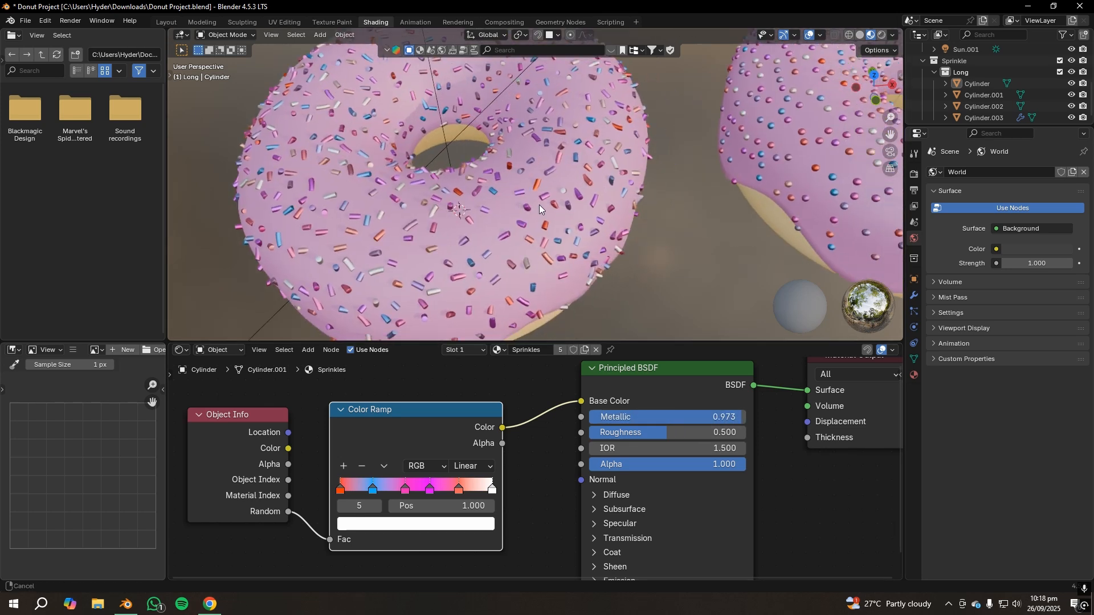
scroll(539, 204, "down", 5)
scroll(531, 244, "up", 4)
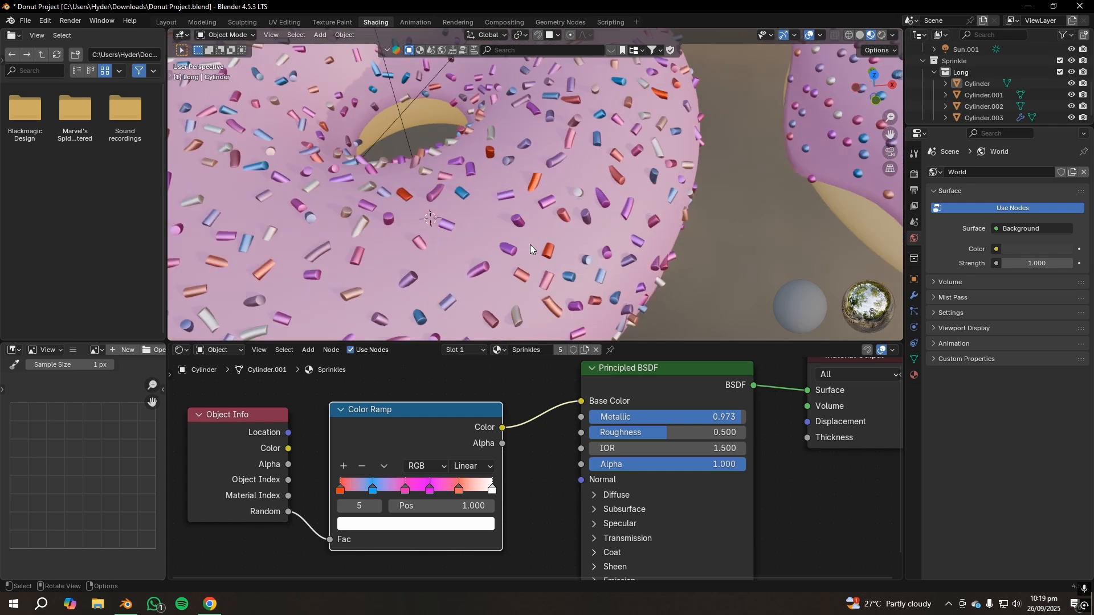
scroll(524, 241, "down", 4)
key("ctrl+z")
scroll(416, 451, "down", 2)
middle_click_drag(432, 439, 443, 375)
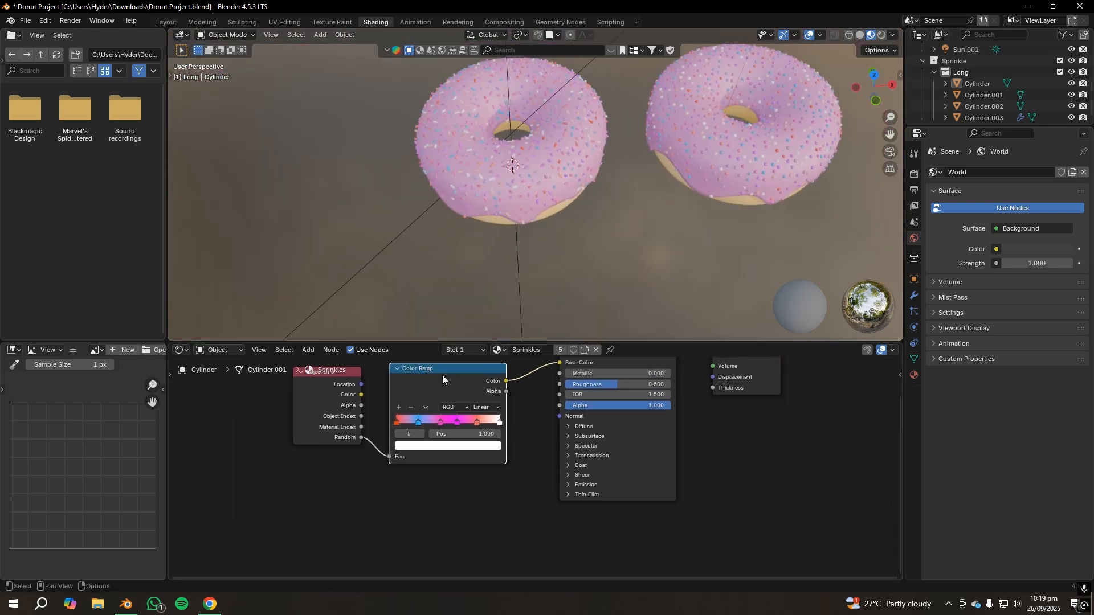
key("shift+d")
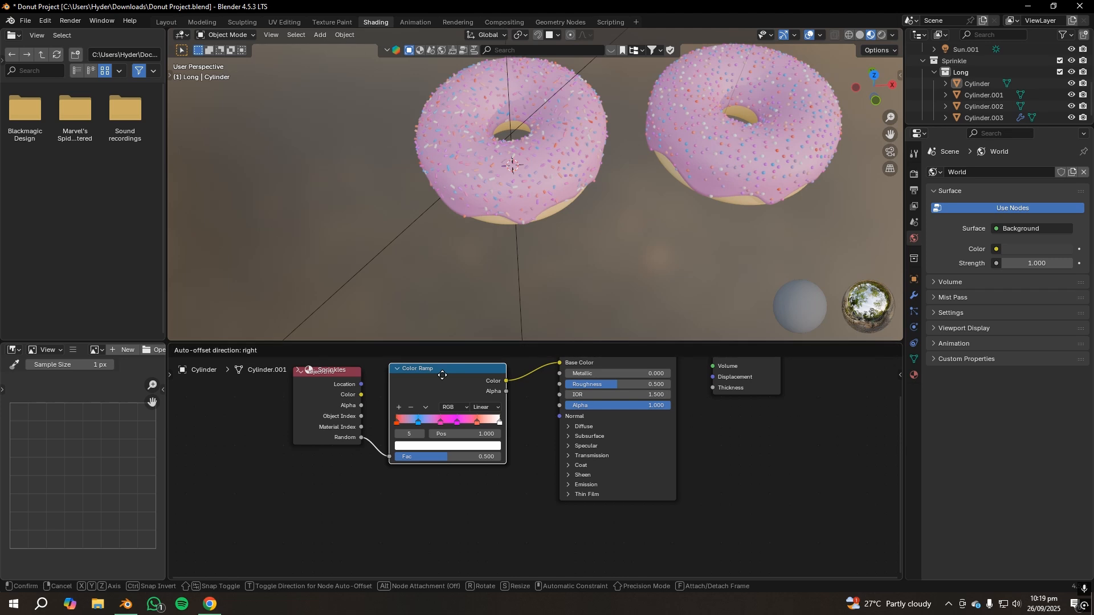
left_click(438, 517)
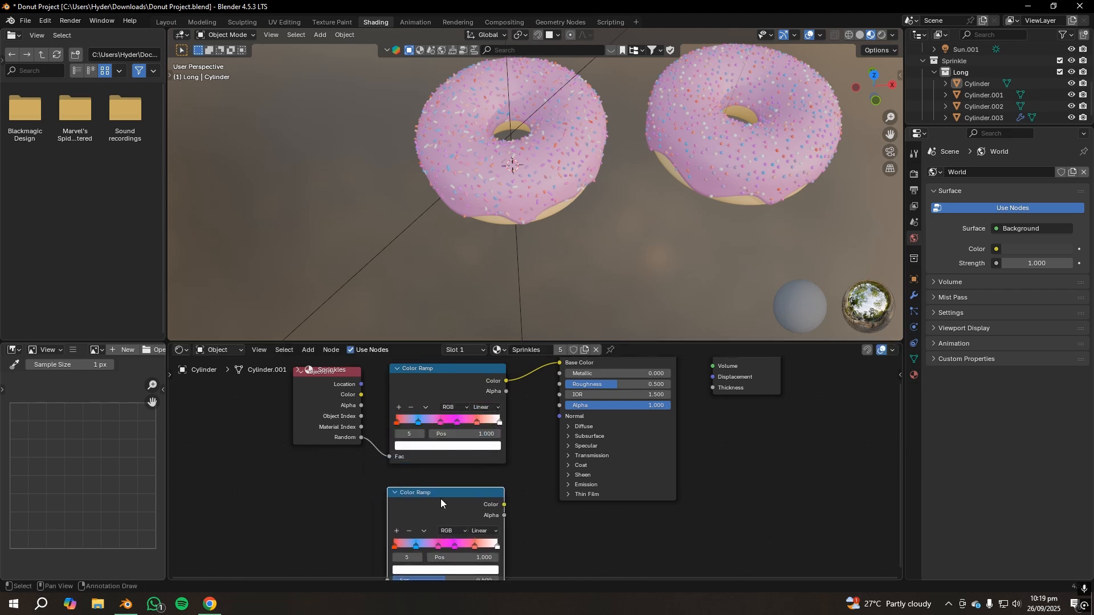
scroll(476, 501, "up", 1)
middle_click_drag(536, 446, 525, 518)
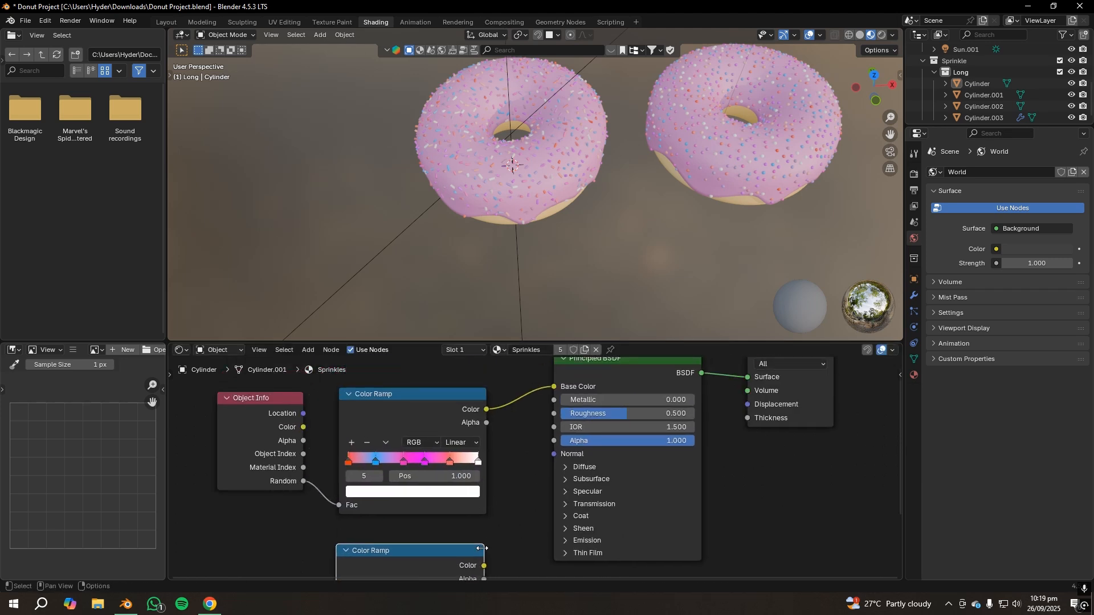
scroll(489, 566, "down", 1)
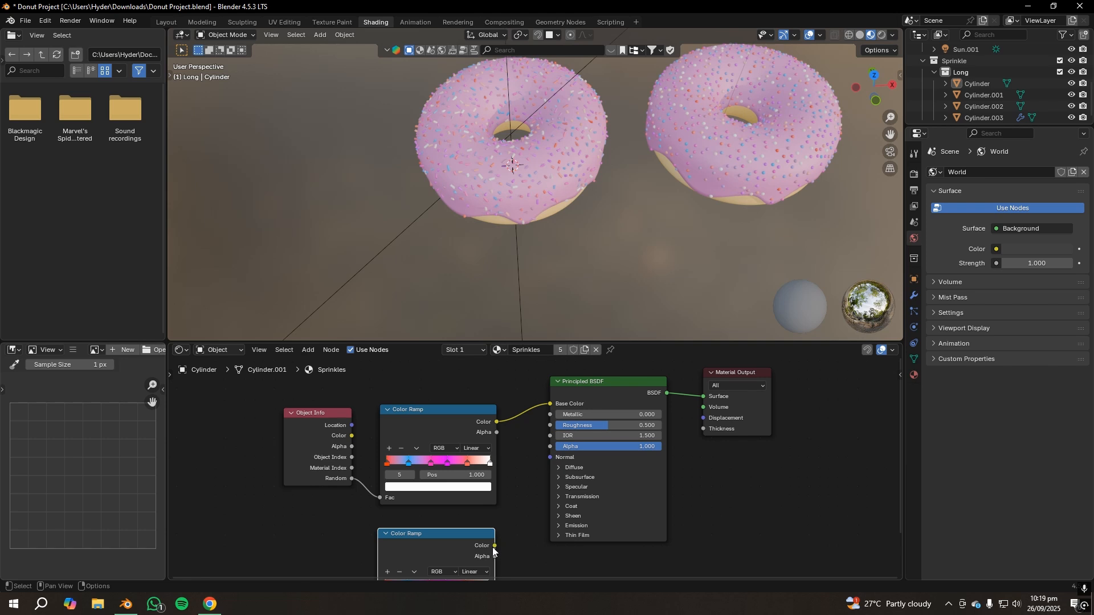
scroll(512, 448, "up", 1)
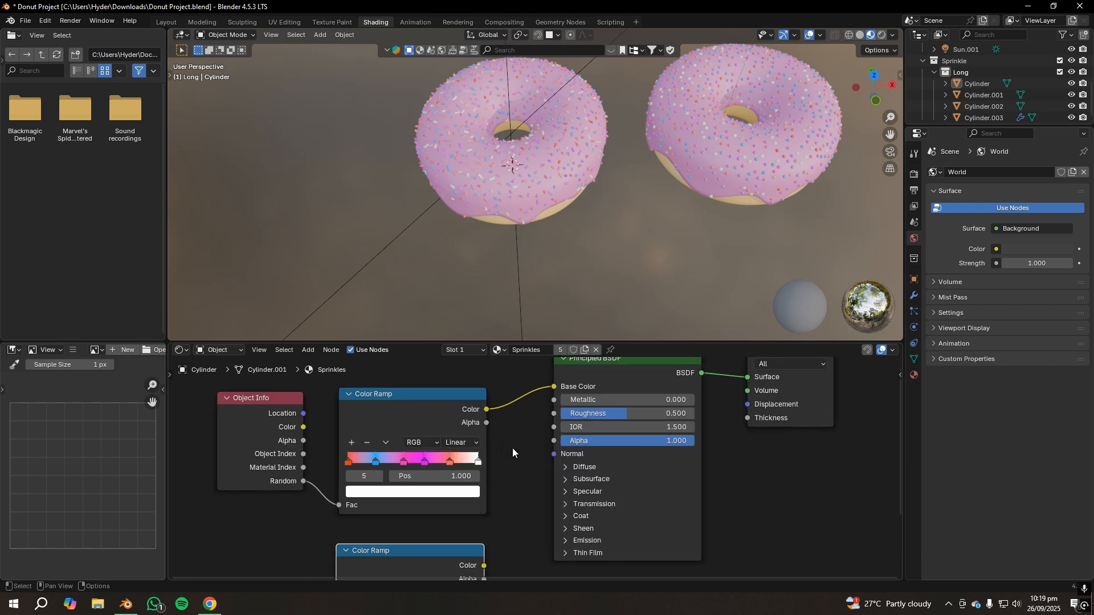
middle_click_drag(512, 450, 484, 448)
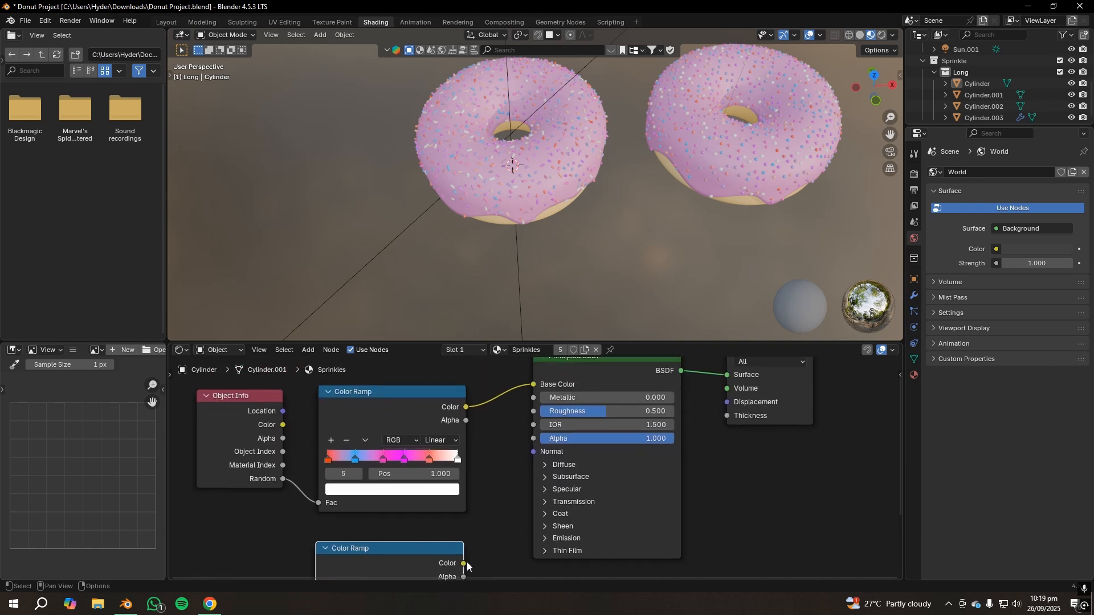
key("x")
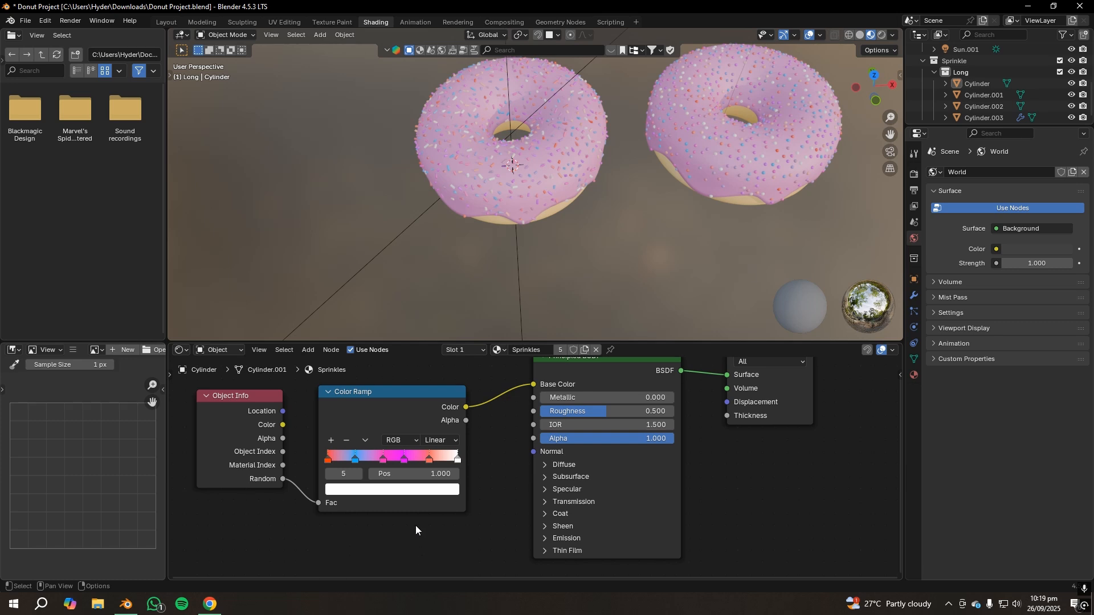
- Set the sprinkle Color Ramp's interpolation to Constant and inspect the solid sprinkle colors on both donuts
scroll(456, 484, "up", 1)
scroll(524, 144, "up", 2)
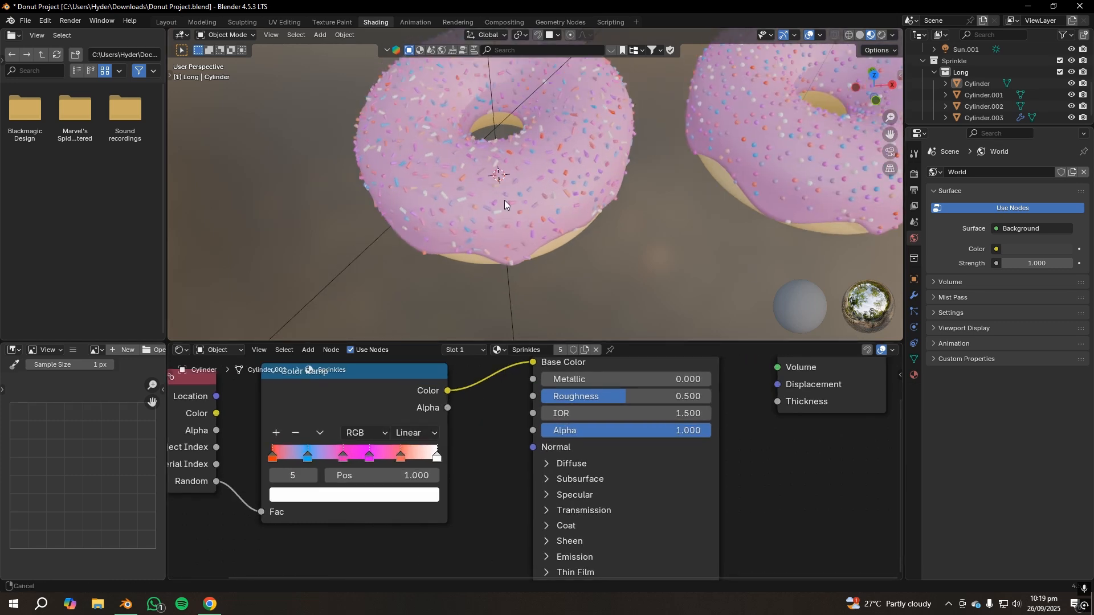
left_click(420, 436)
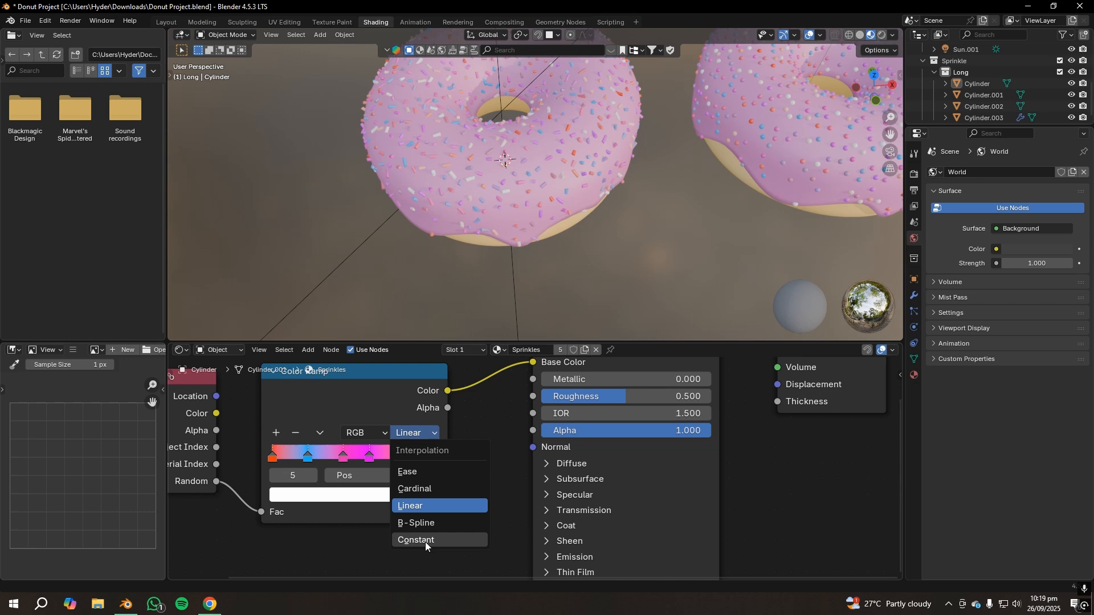
left_click(425, 540)
middle_click_drag(525, 142, 499, 203, "shift")
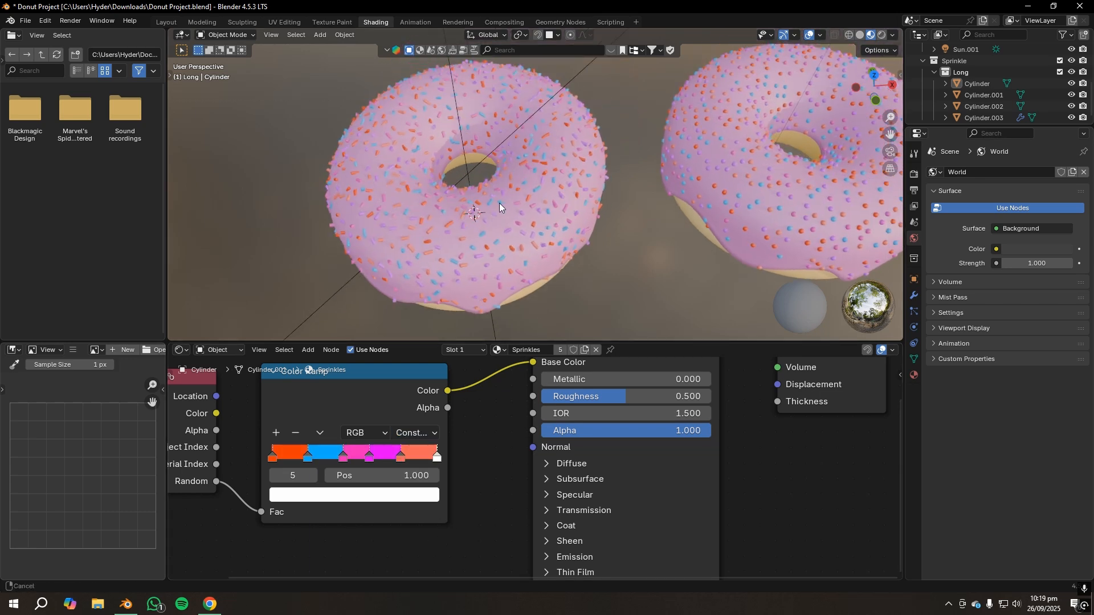
scroll(538, 212, "up", 3)
scroll(538, 212, "down", 4)
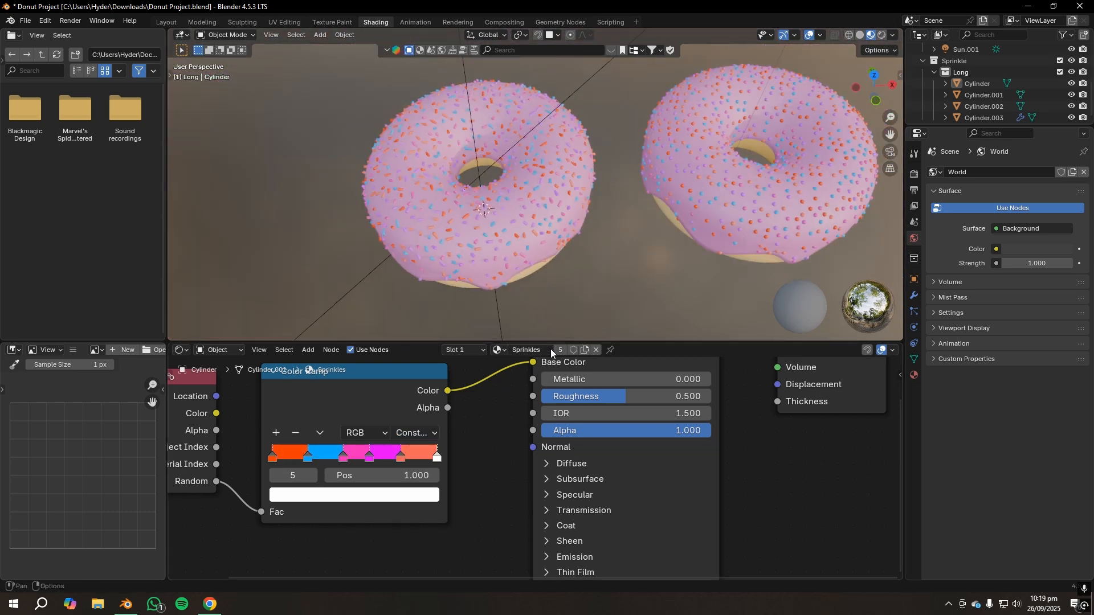
- Try a Metallic value of 1.000 on the Sprinkles material, inspect the sprinkles, and return it to 0.000
left_click_drag(558, 381, 693, 378)
scroll(525, 246, "up", 3)
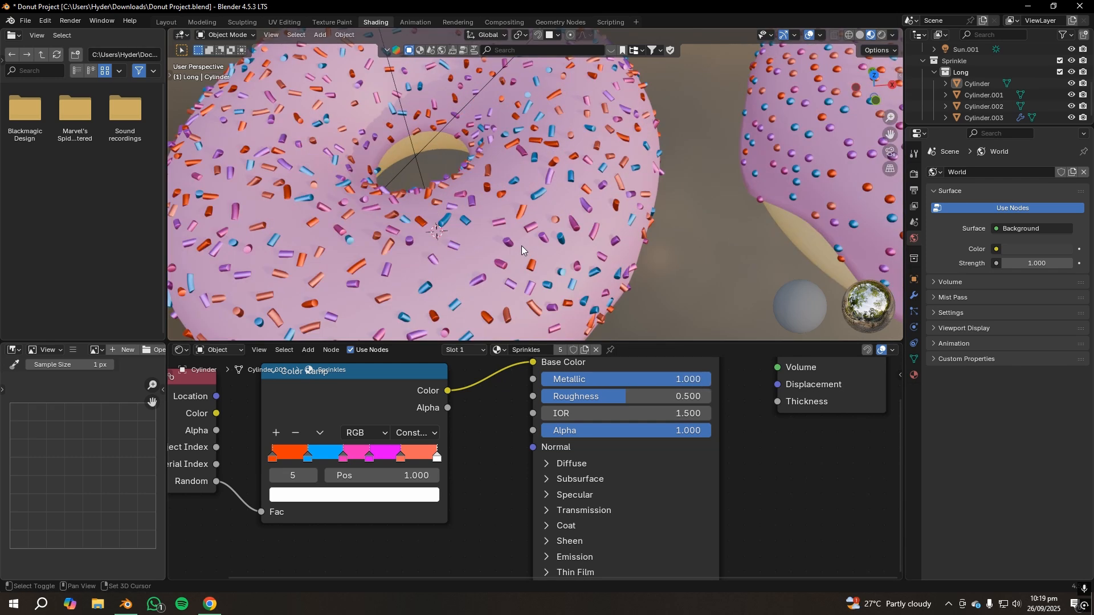
scroll(522, 245, "down", 4)
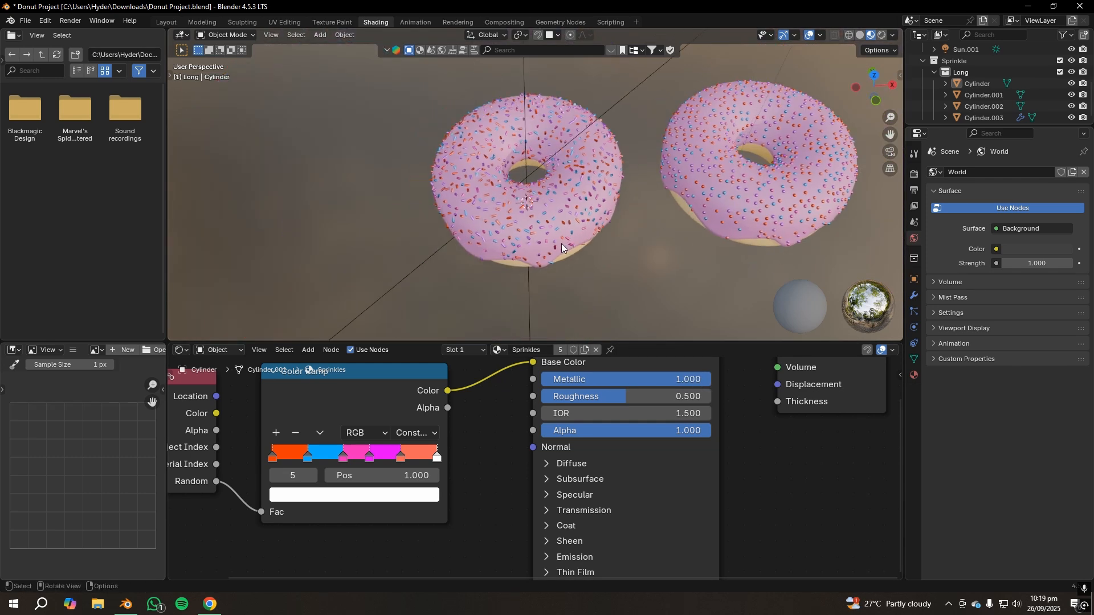
scroll(562, 244, "up", 3)
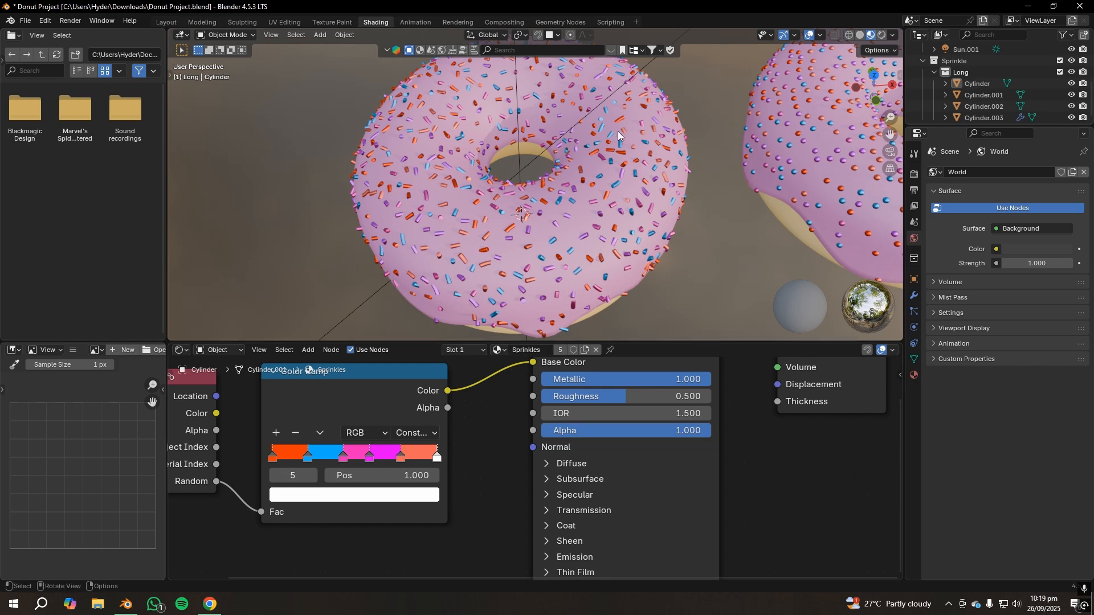
left_click_drag(617, 381, 444, 381)
- Duplicate the Color Ramp below the original, connect the copy's Color output to the Principled BSDF's Metallic input, and check the sprinkles
scroll(457, 424, "down", 3)
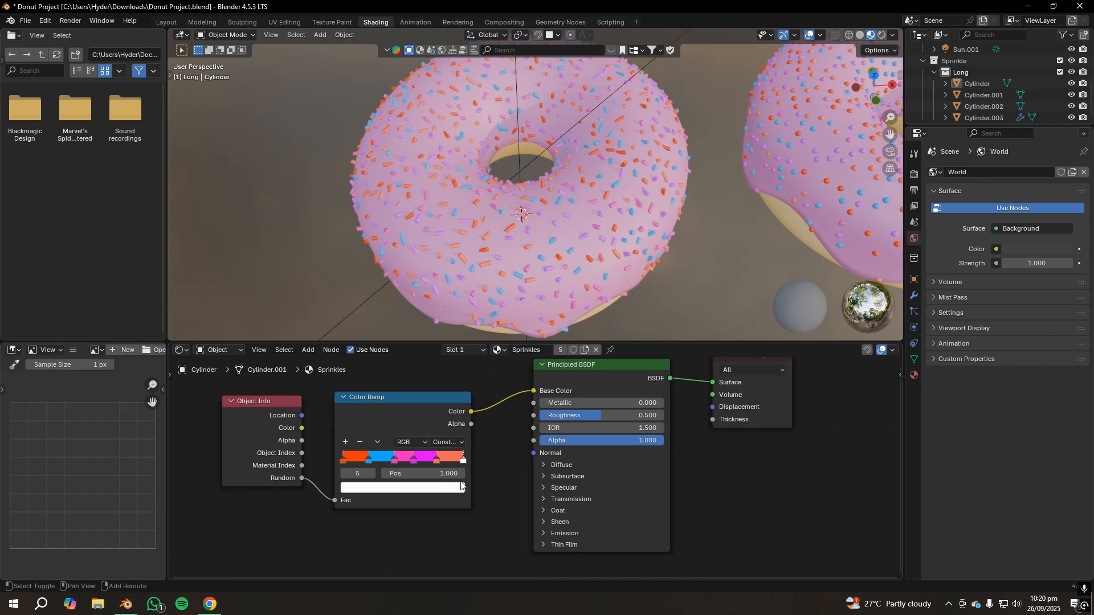
left_click(430, 381)
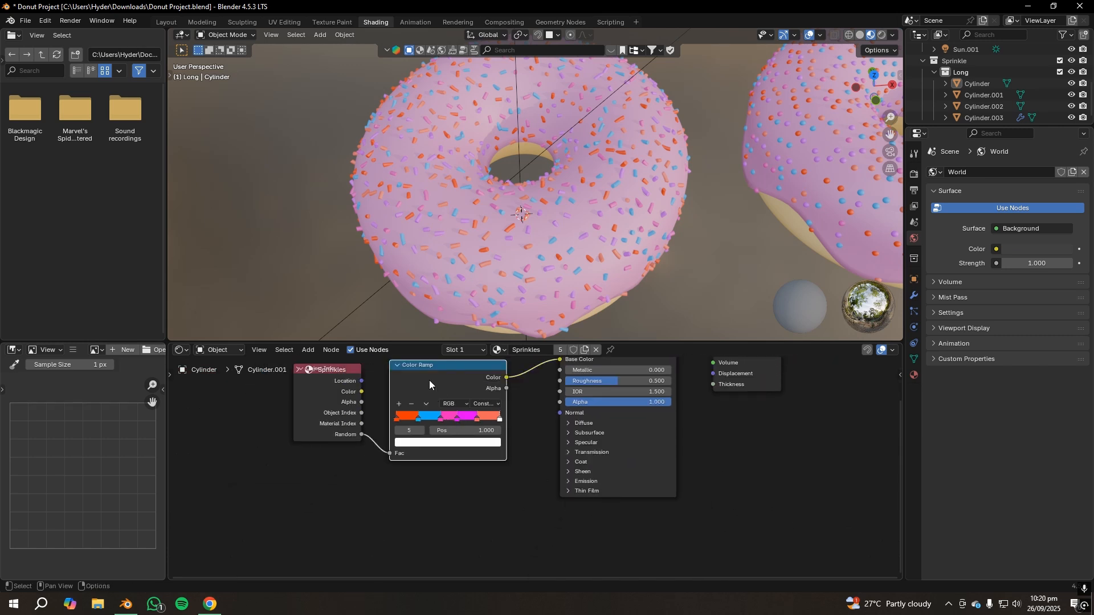
key("shift+d")
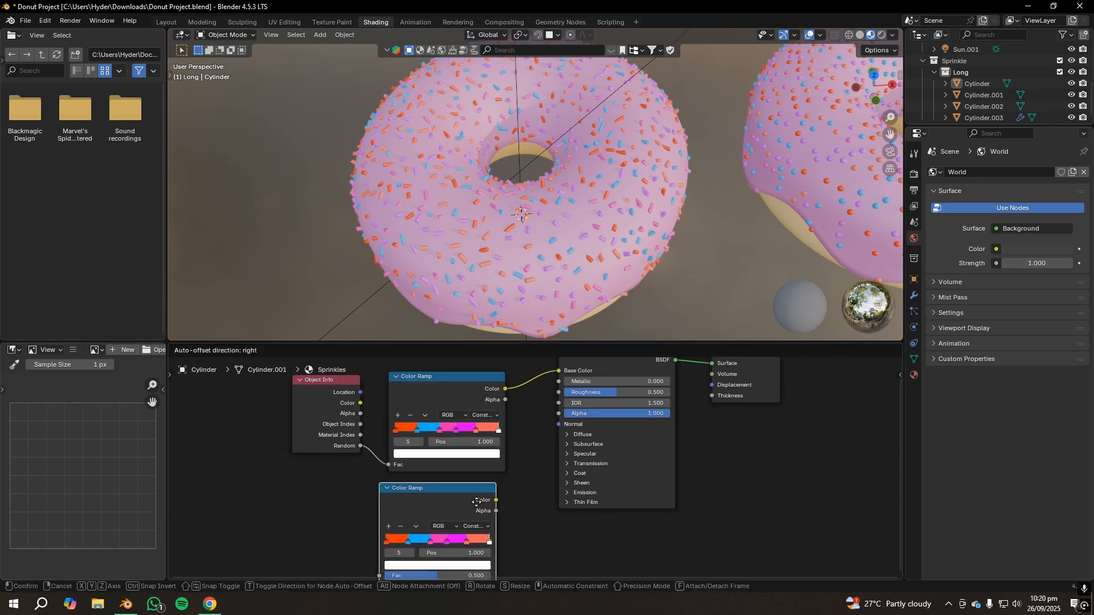
left_click(483, 506)
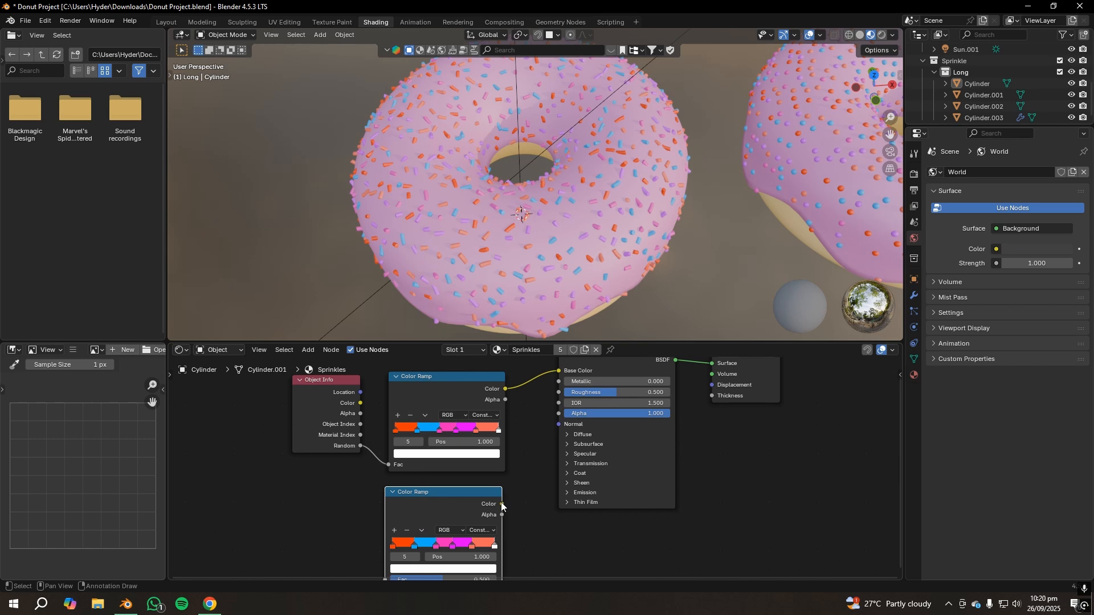
left_click_drag(502, 505, 521, 475)
left_click_drag(538, 415, 544, 384)
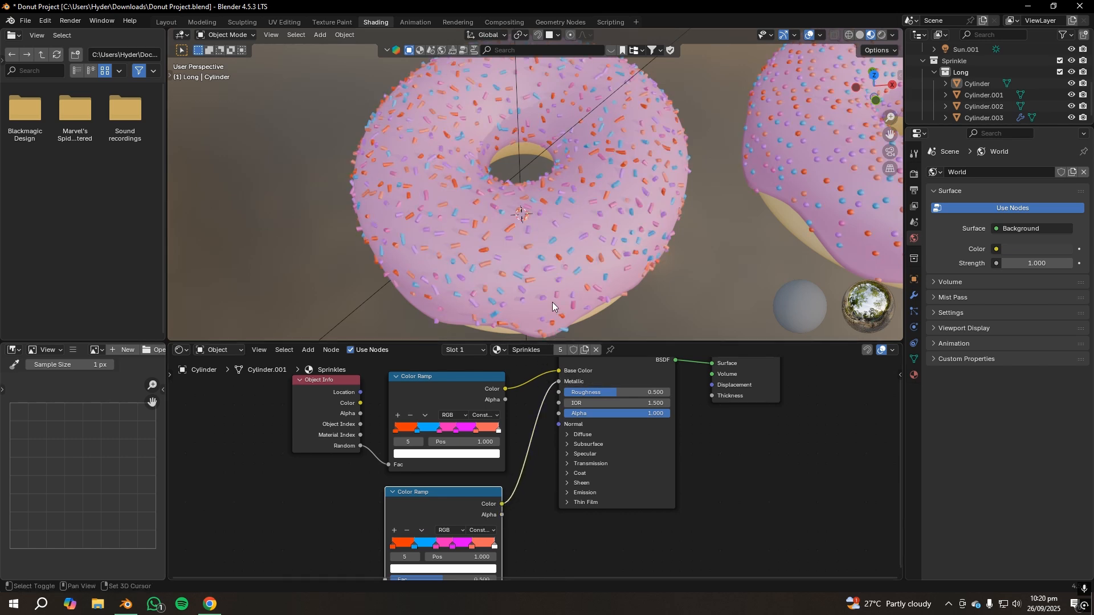
middle_click_drag(552, 302, 528, 267)
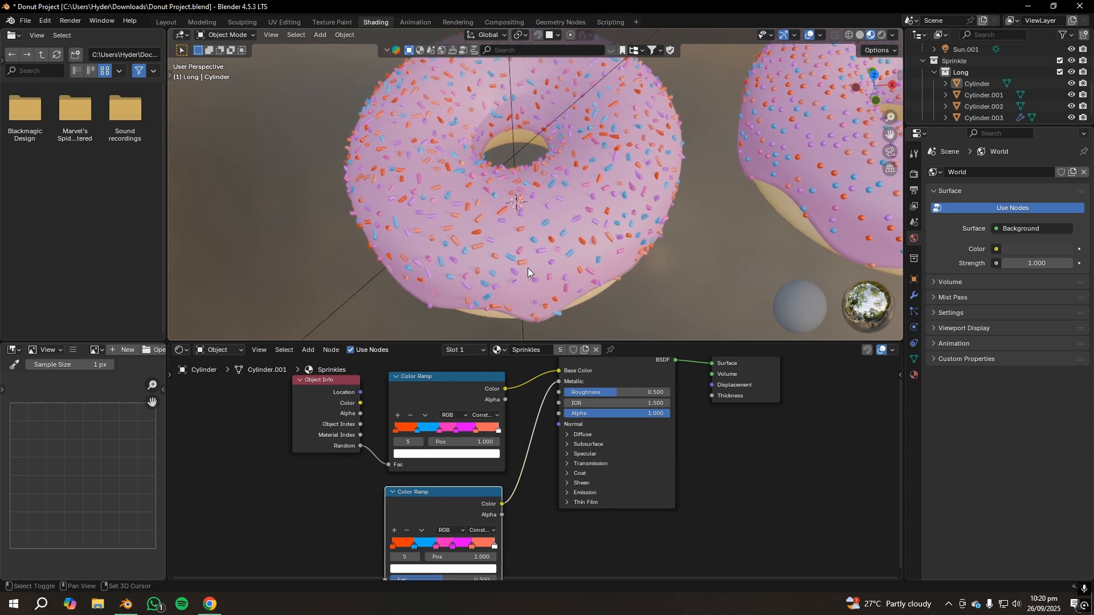
scroll(528, 268, "down", 5)
- Delete four color stops from the duplicated Color Ramp, leaving only the orange-red and blue stops
scroll(521, 483, "up", 2)
middle_click_drag(520, 478, 580, 356, "shift")
scroll(535, 455, "up", 3)
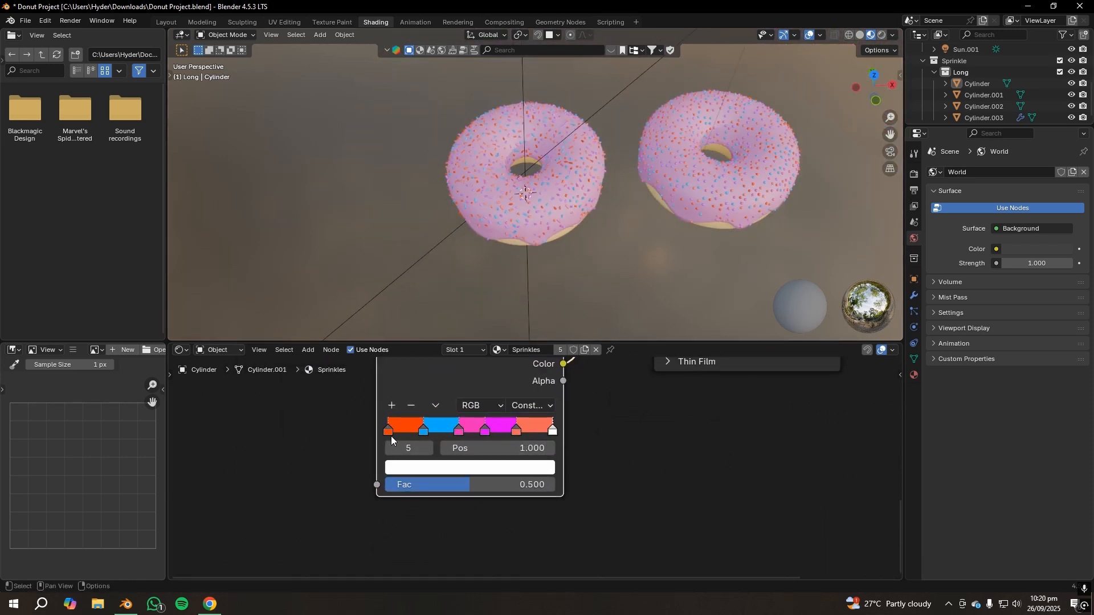
left_click(412, 405)
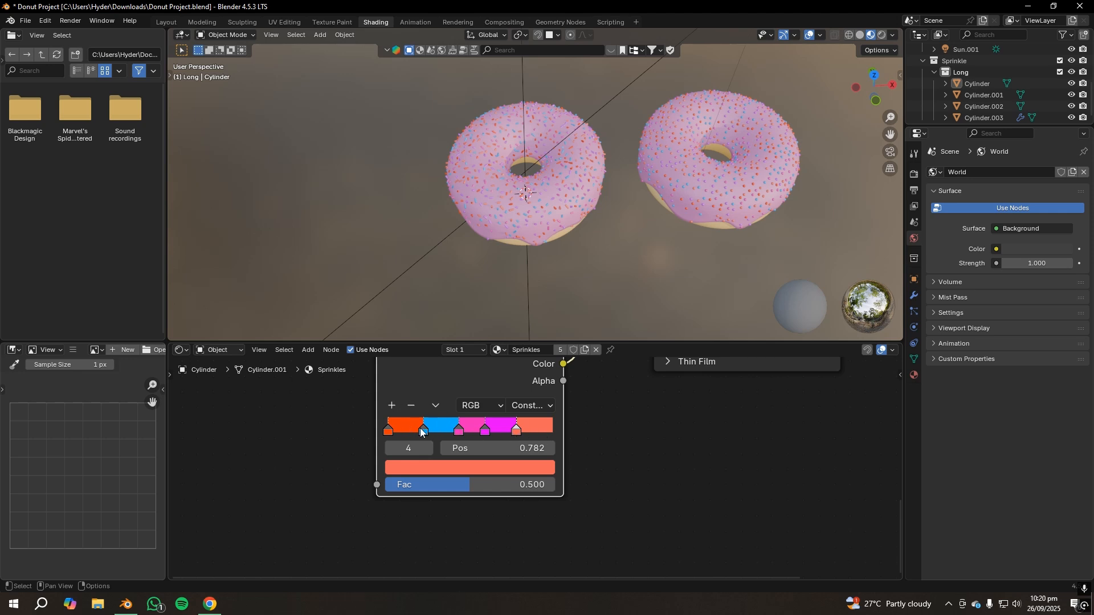
left_click(411, 406)
left_click(412, 406)
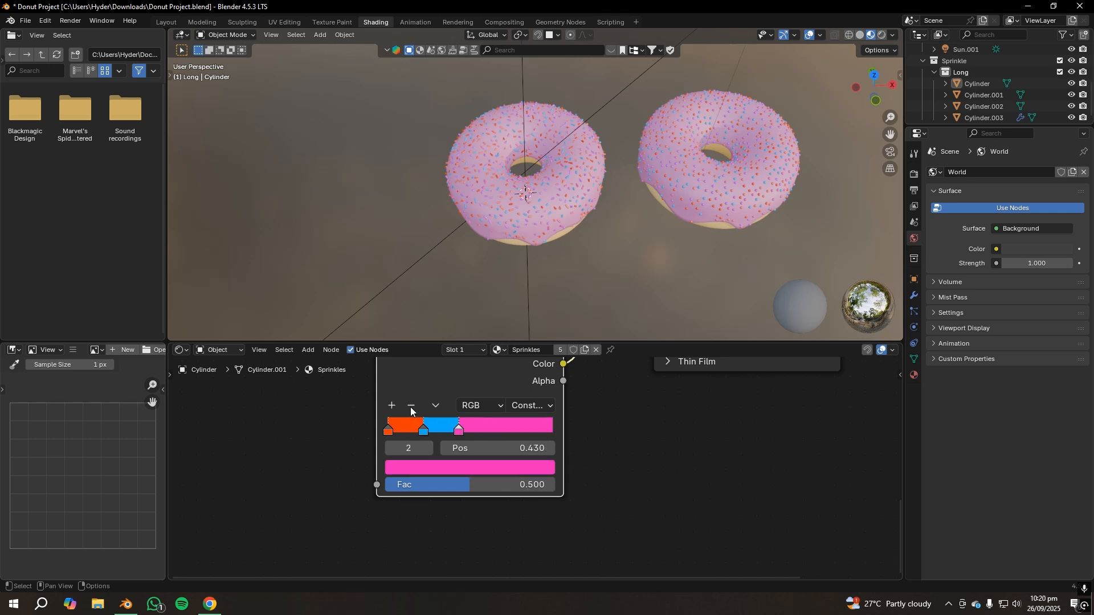
left_click(412, 406)
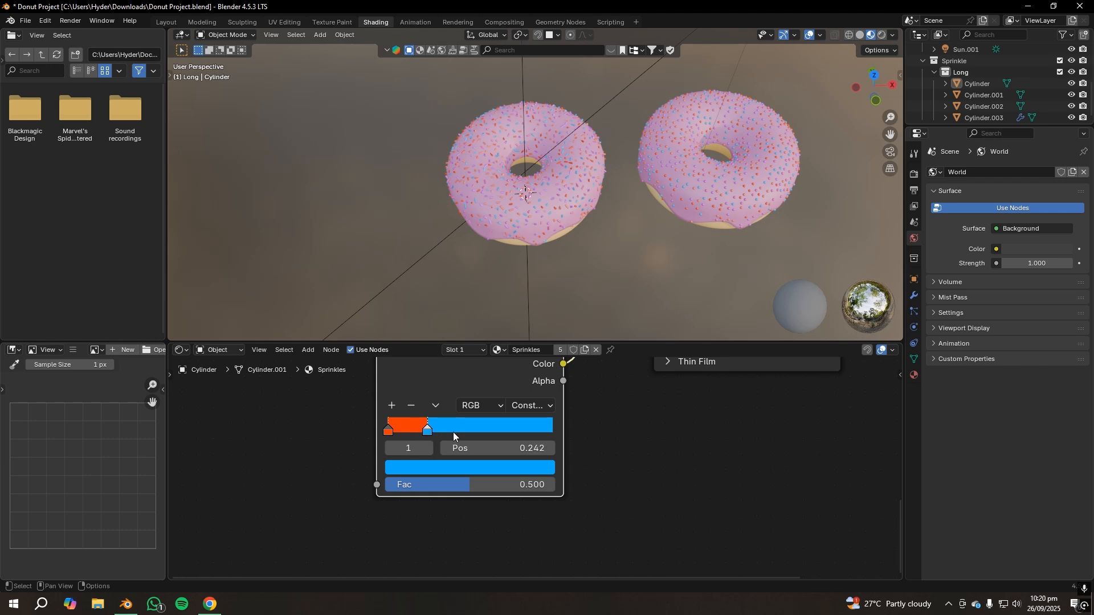
- On the duplicated ramp, recolor the blue stop pale pinkish white at position 0.810 and the orange-red stop black
left_click(523, 467)
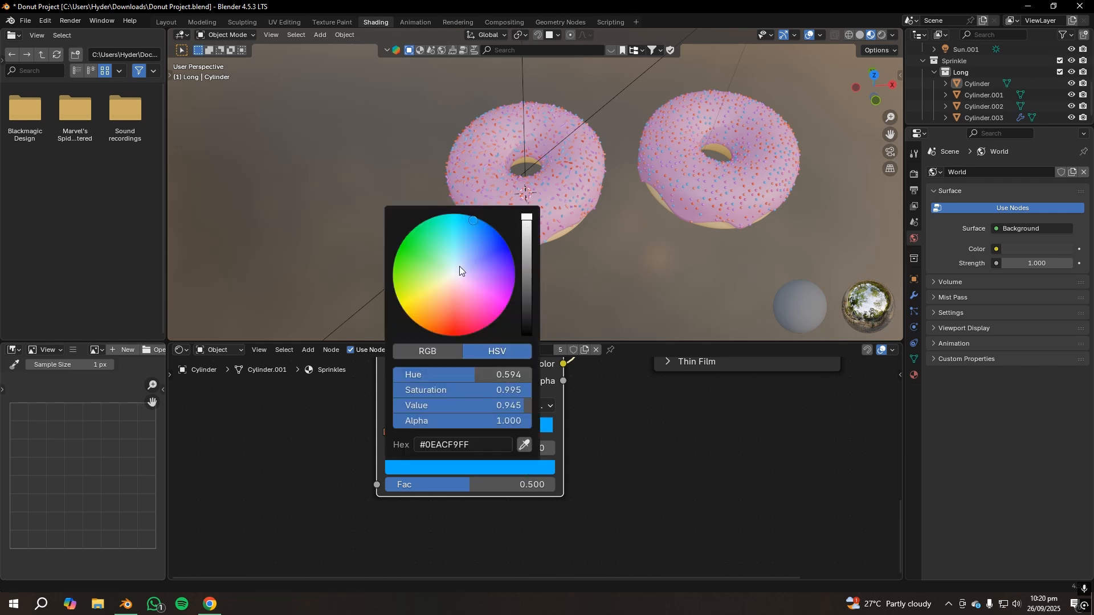
left_click_drag(459, 266, 457, 280)
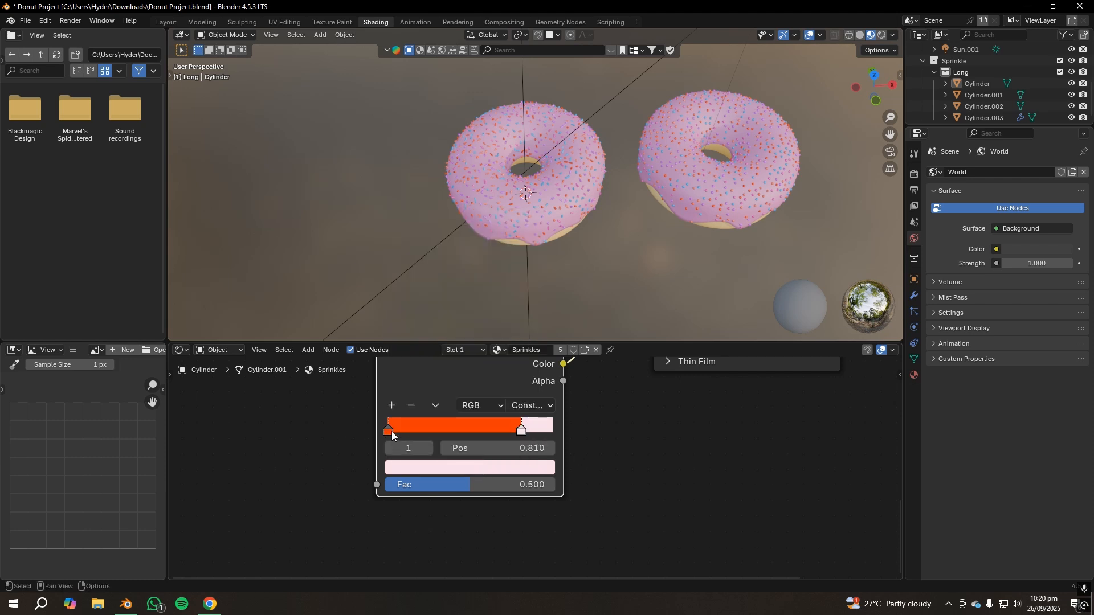
left_click(391, 431)
left_click(435, 471)
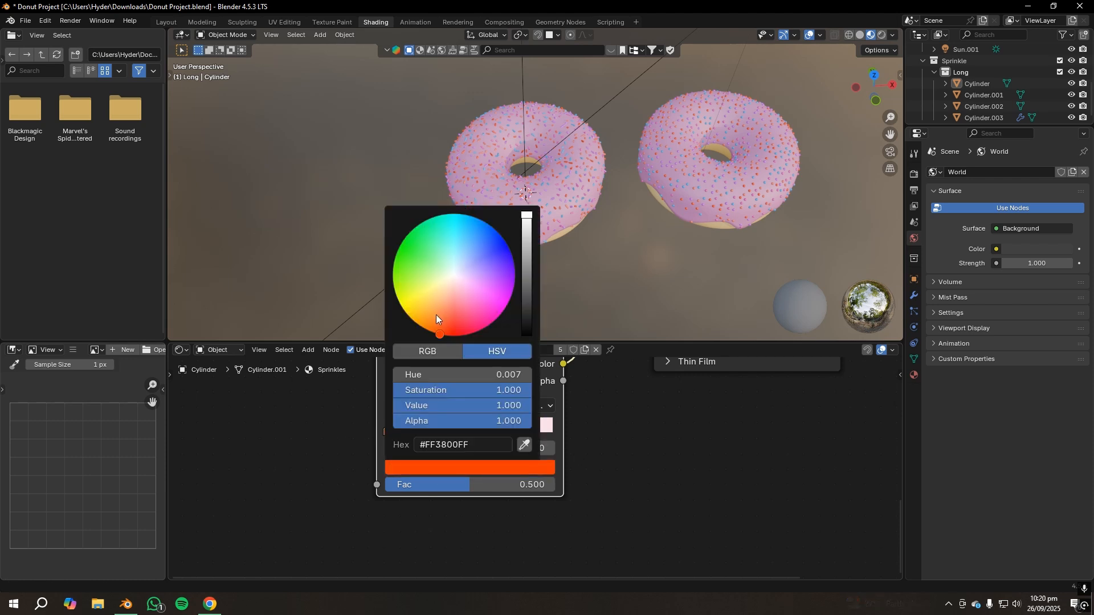
left_click_drag(529, 238, 529, 339)
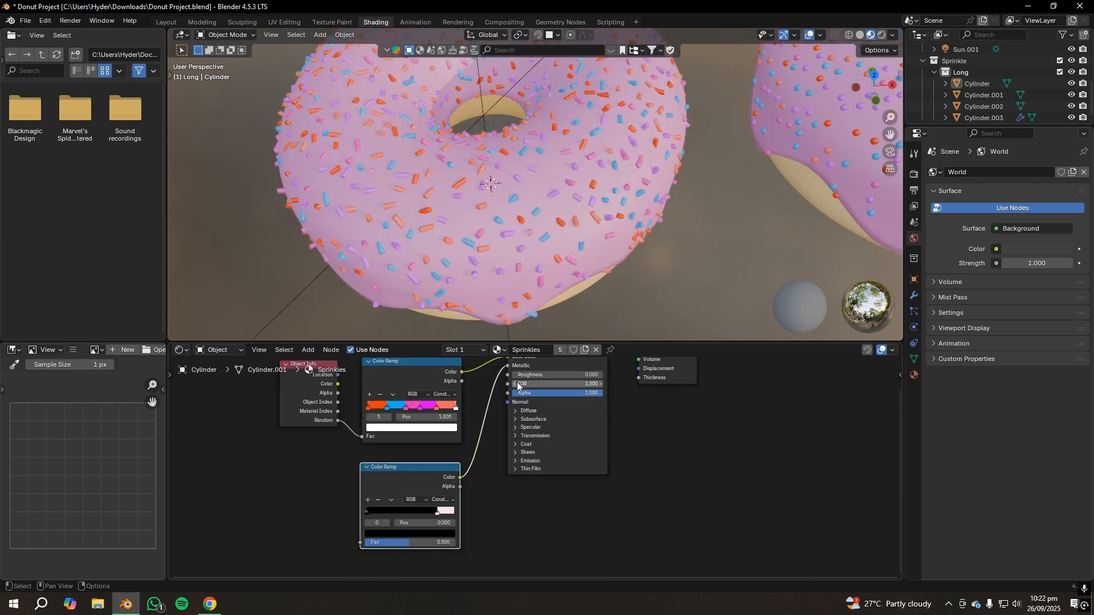
- Try a Roughness of 1.000 on the Sprinkles material and inspect the sprinkles up close
left_click_drag(517, 375, 603, 375)
scroll(473, 153, "up", 6)
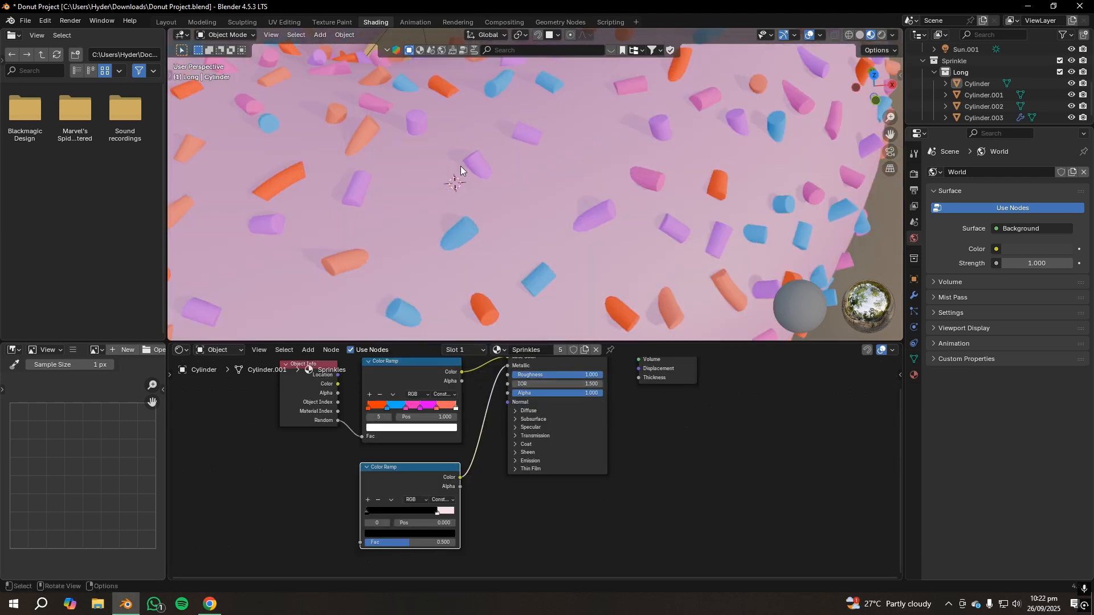
scroll(522, 251, "down", 6)
middle_click_drag(495, 226, 512, 234)
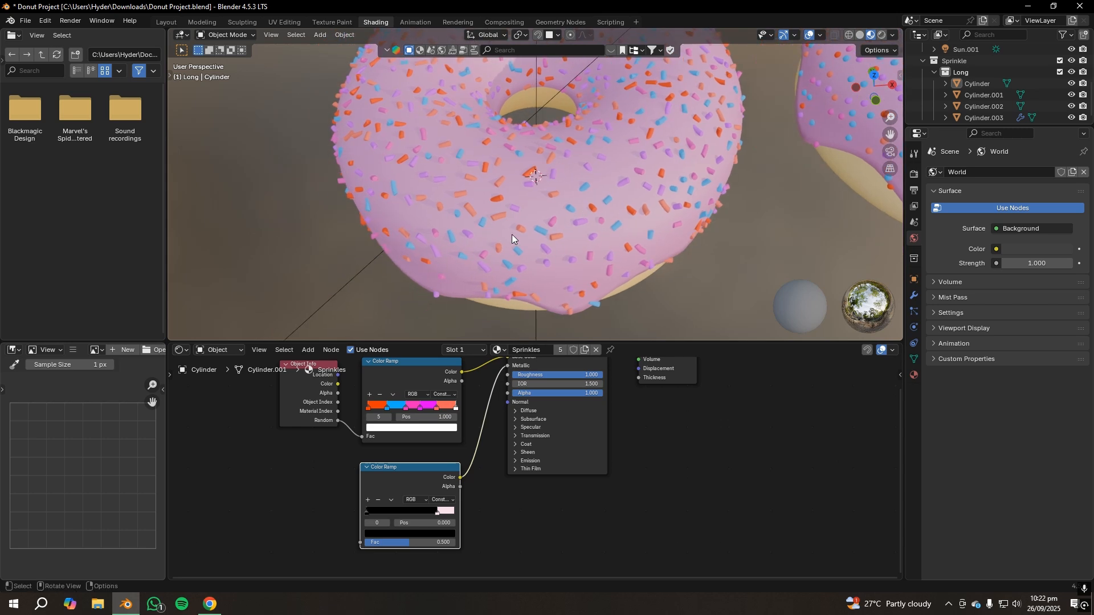
- Enter 70 as the position of the black stop on the second Color Ramp, moving it to the ramp's far end
left_click(446, 523)
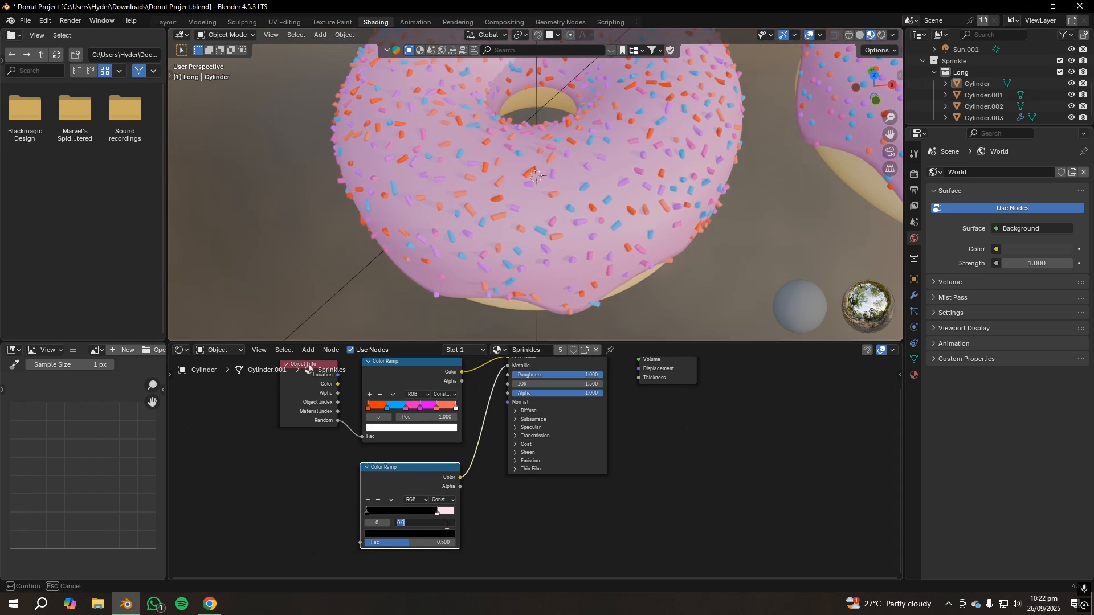
left_click(512, 531)
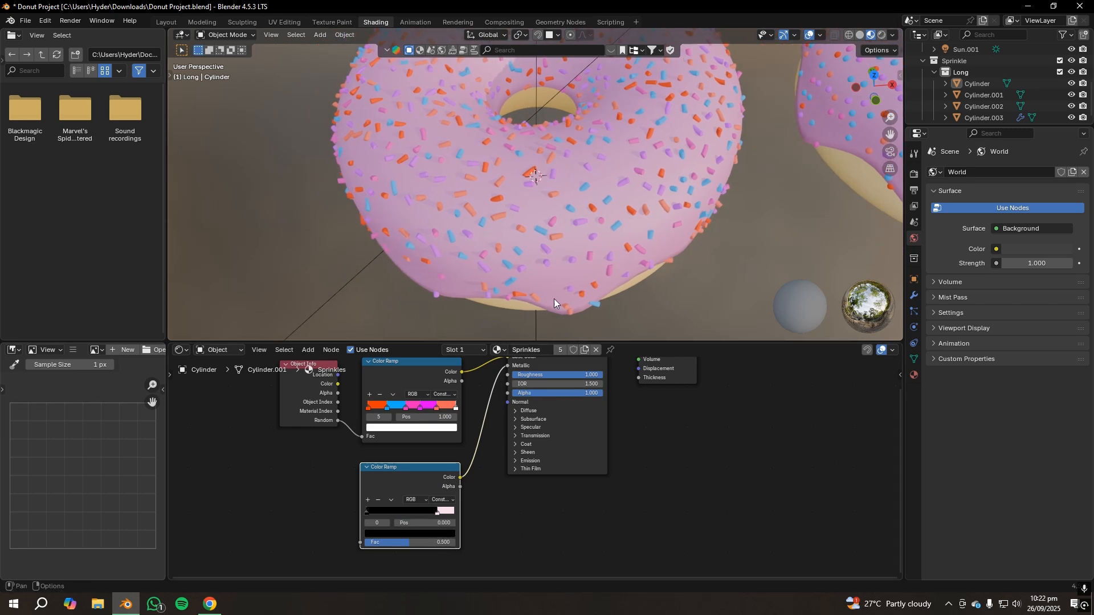
scroll(541, 185, "up", 1)
middle_click_drag(541, 183, 498, 204, "shift")
left_click(425, 525)
key("BackSpace")
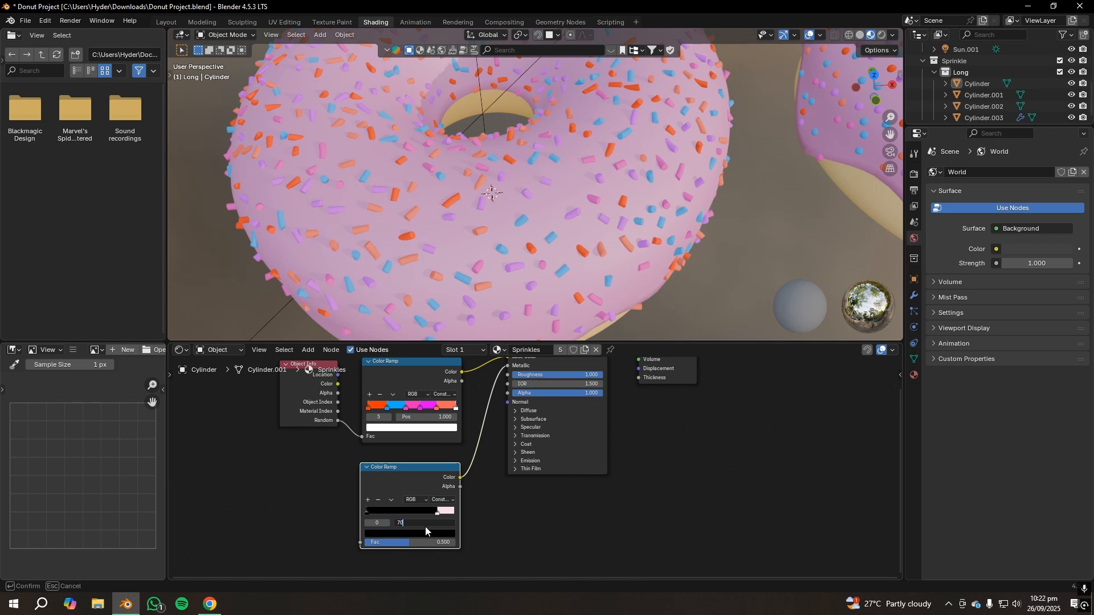
type("70")
key("Return")
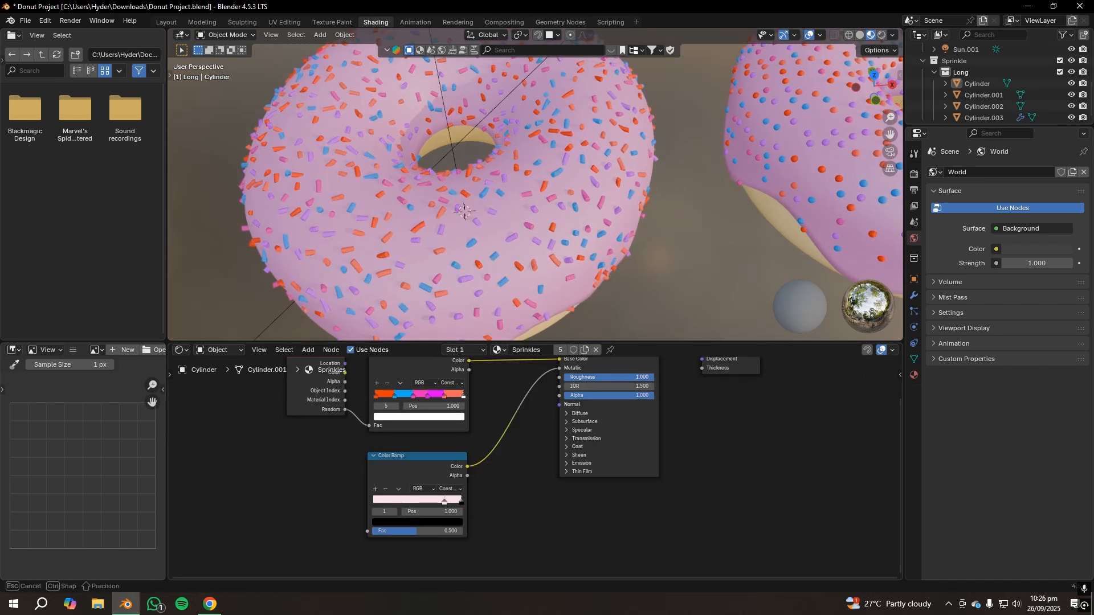
- Set the Sprinkles material's Roughness to 0.659 and inspect both donuts
left_click_drag(654, 377, 623, 377)
scroll(556, 180, "down", 7)
scroll(576, 200, "up", 3)
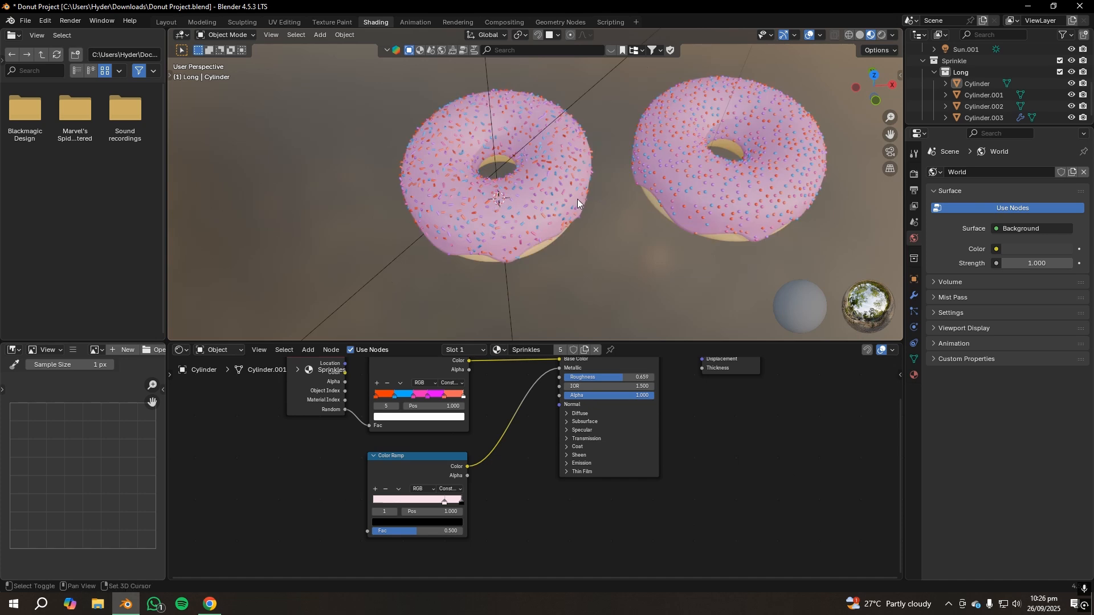
- Duplicate the second Color Ramp, place the copy below it, and connect its Color output to the Principled BSDF's Roughness
middle_click_drag(576, 199, 538, 252, "shift")
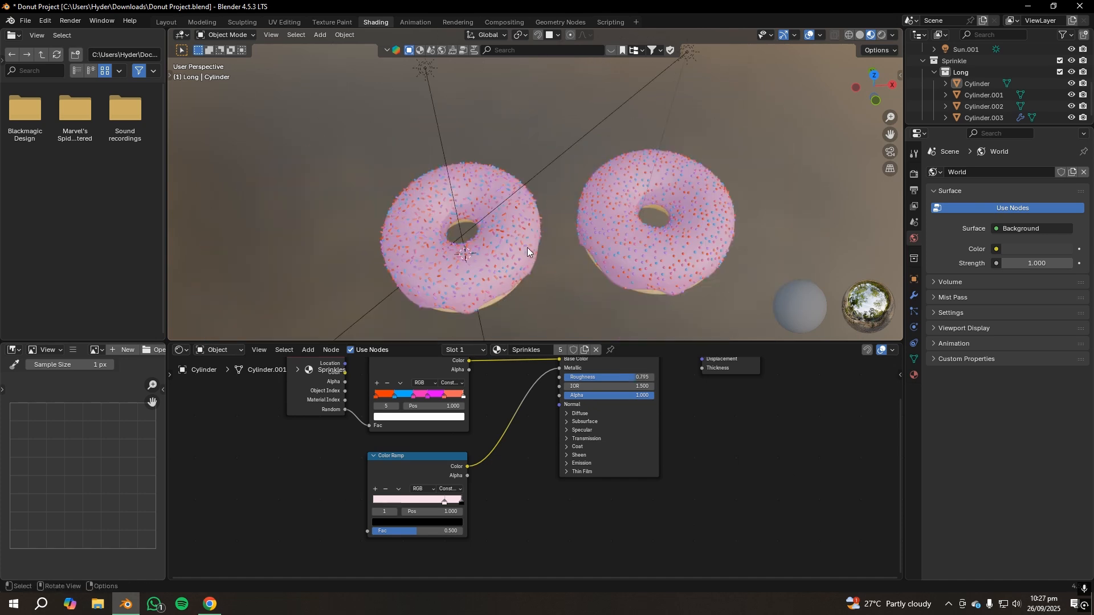
scroll(504, 242, "up", 2)
scroll(503, 241, "down", 2)
scroll(505, 264, "up", 3)
mouse_move(505, 265)
middle_mouse_down()
mouse_move(515, 227)
mouse_move(507, 179)
mouse_move(517, 282)
middle_mouse_up()
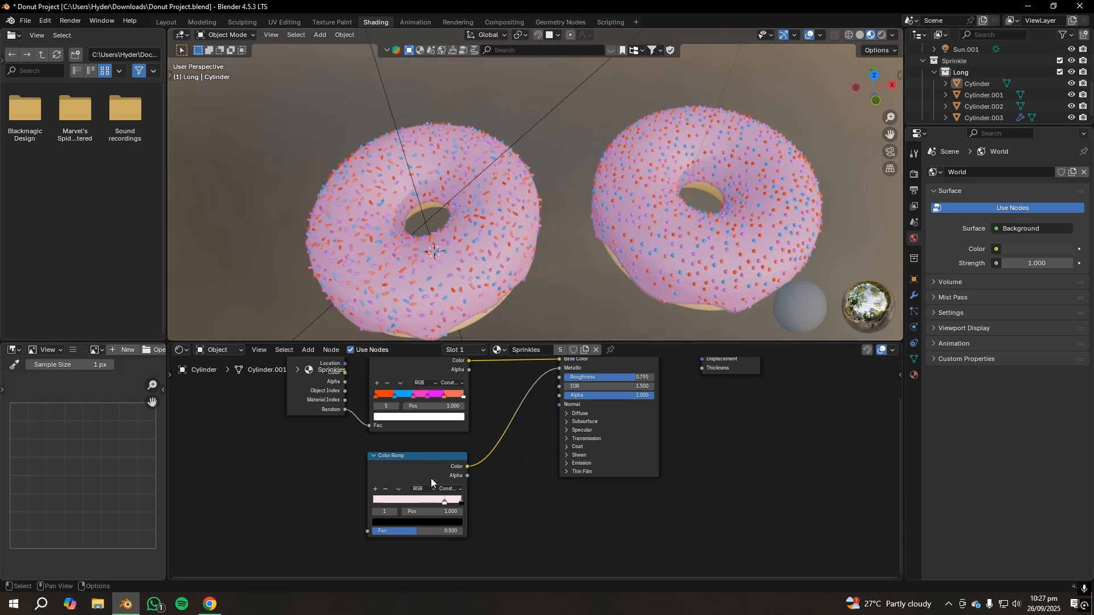
left_click_drag(416, 469, 419, 460)
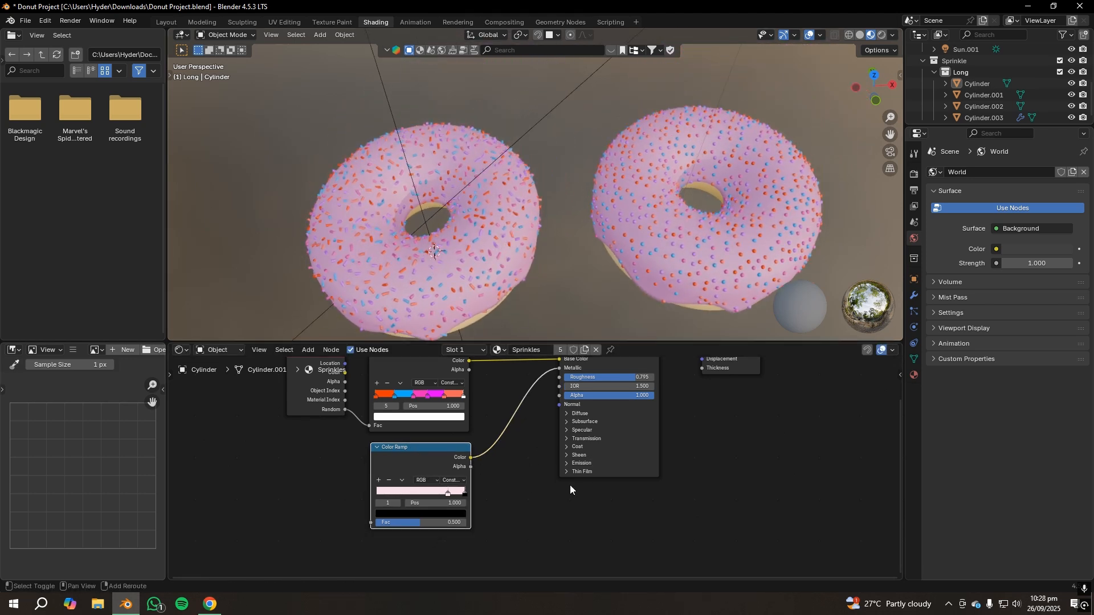
middle_click_drag(570, 485, 563, 412)
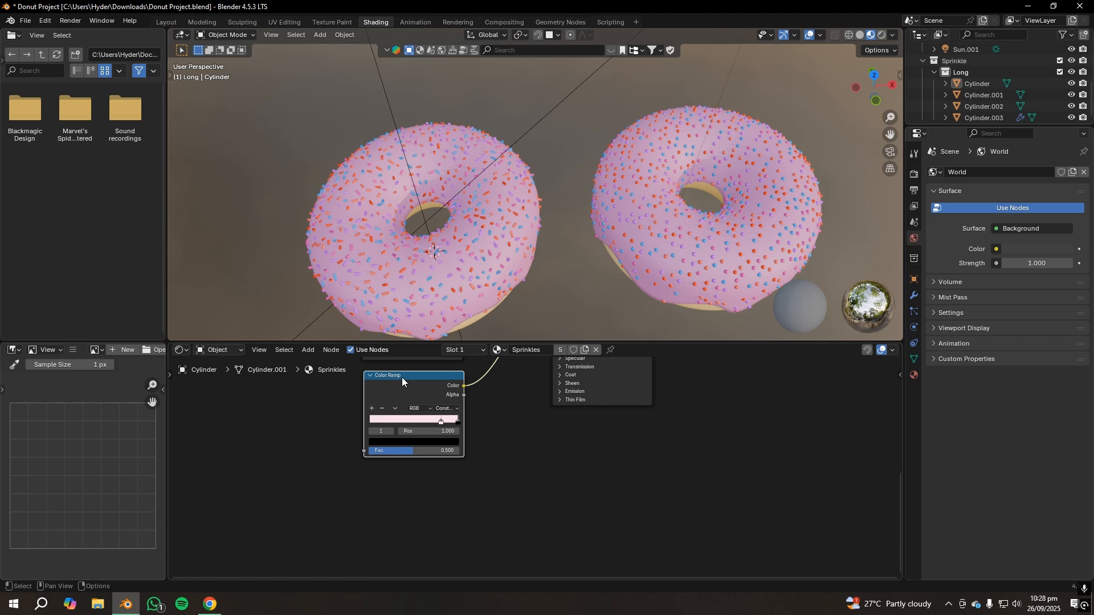
left_click_drag(402, 378, 399, 471)
scroll(445, 476, "down", 2)
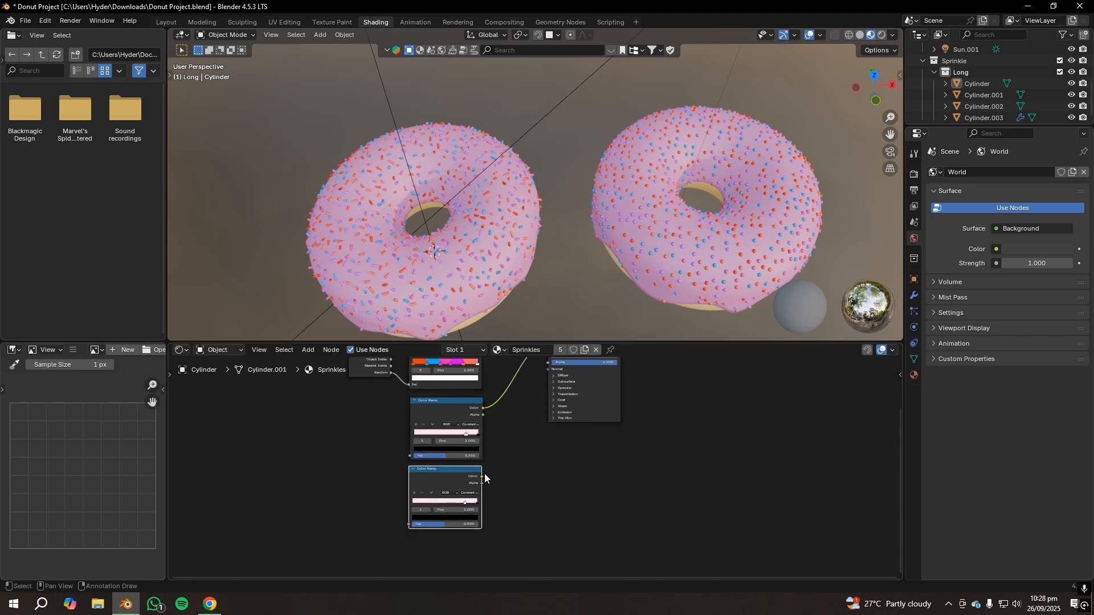
left_click_drag(482, 475, 541, 416)
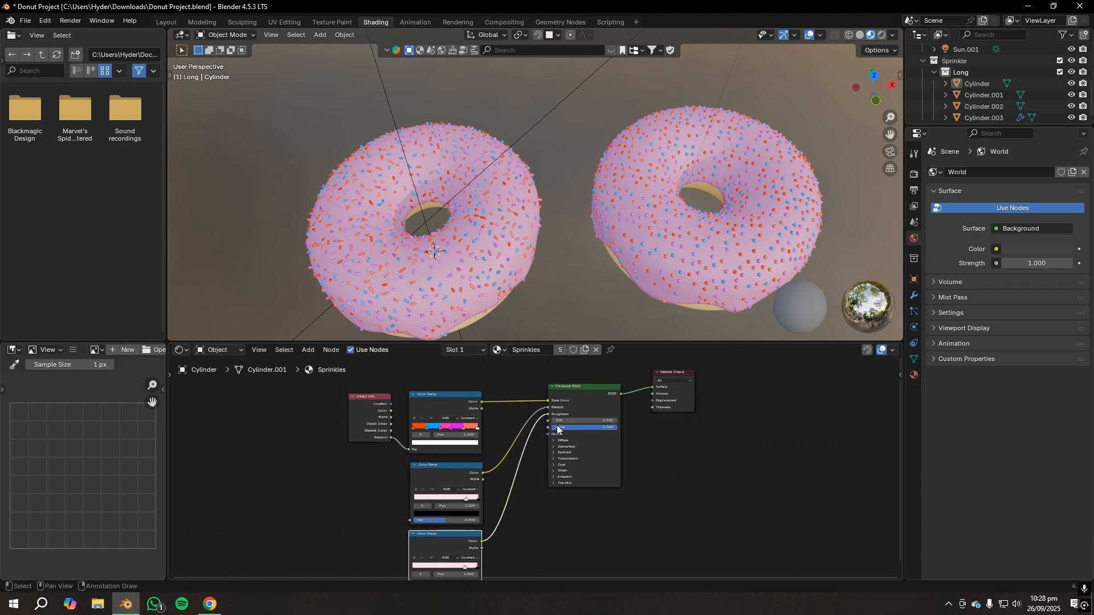
- On the Color Ramp driving Roughness, darken the pinkish white stop to a greyish pink and lighten the black stop to grey
scroll(497, 268, "up", 3)
middle_click_drag(497, 268, 640, 149)
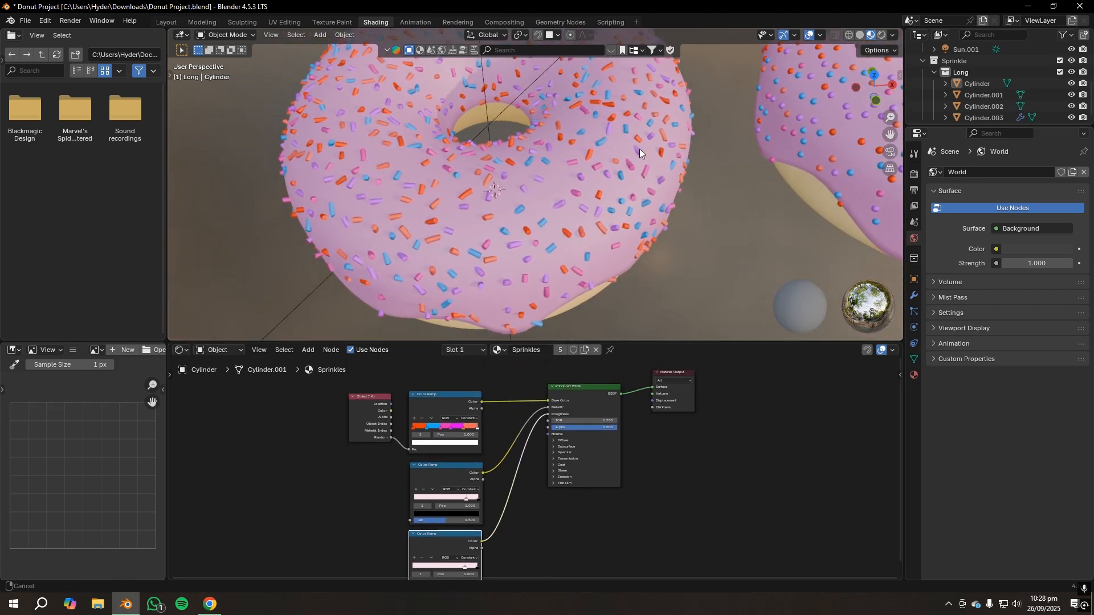
middle_click_drag(567, 544, 605, 463)
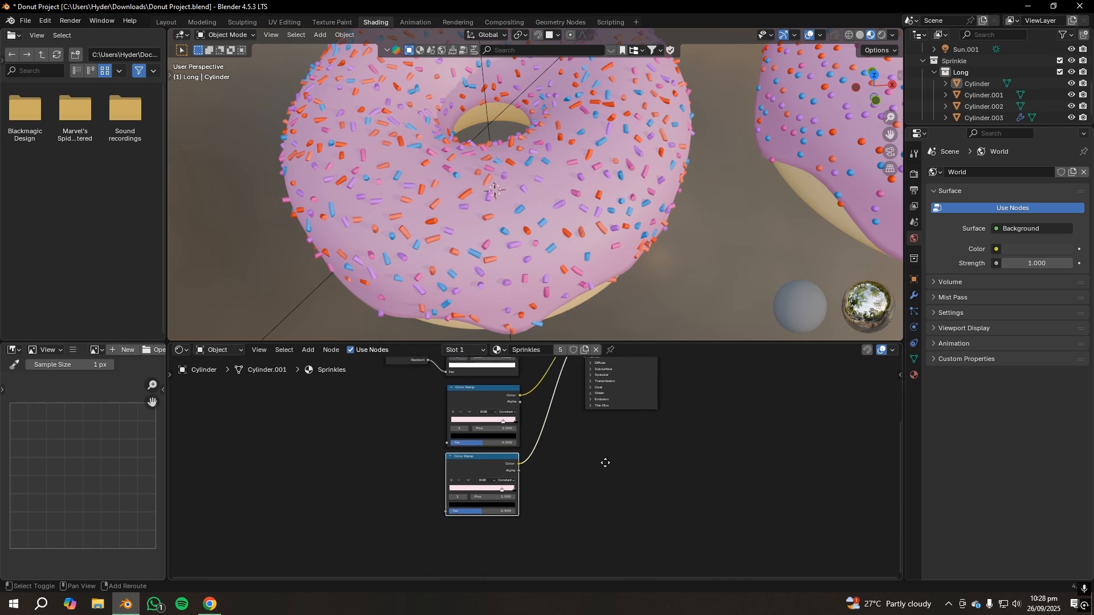
scroll(531, 525, "up", 7)
scroll(527, 511, "up", 1)
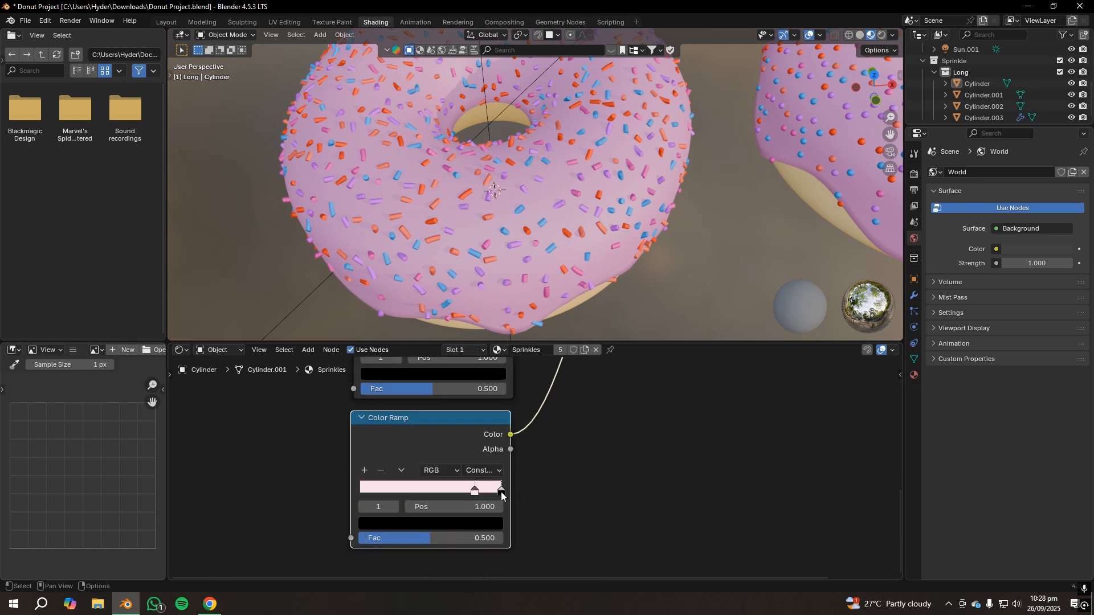
left_click(473, 489)
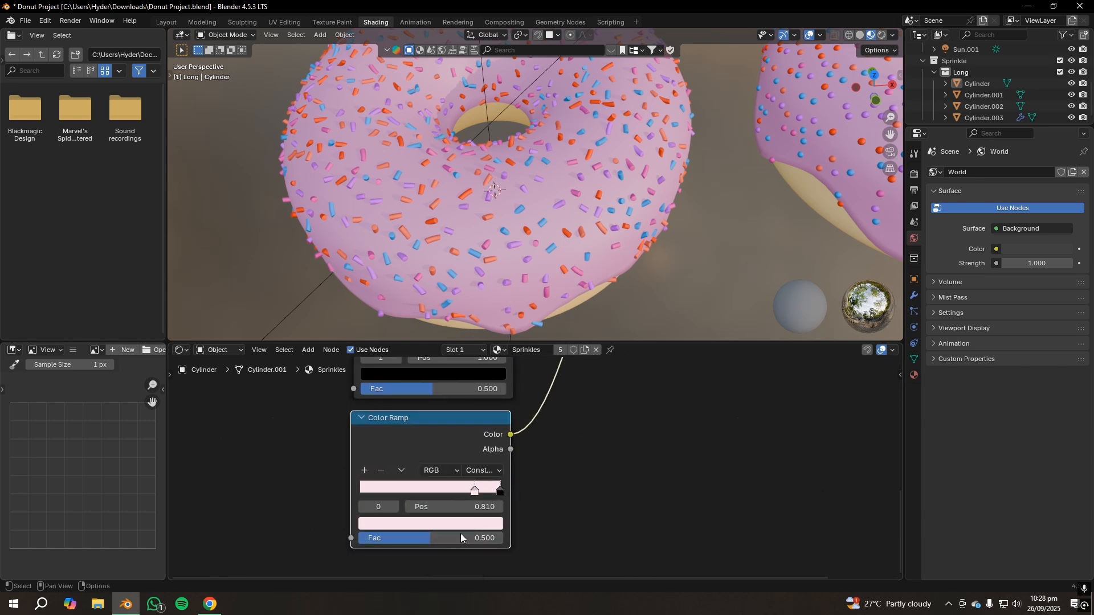
left_click(467, 519)
mouse_move(482, 329)
left_mouse_down()
mouse_move(480, 351)
mouse_move(480, 331)
left_mouse_up()
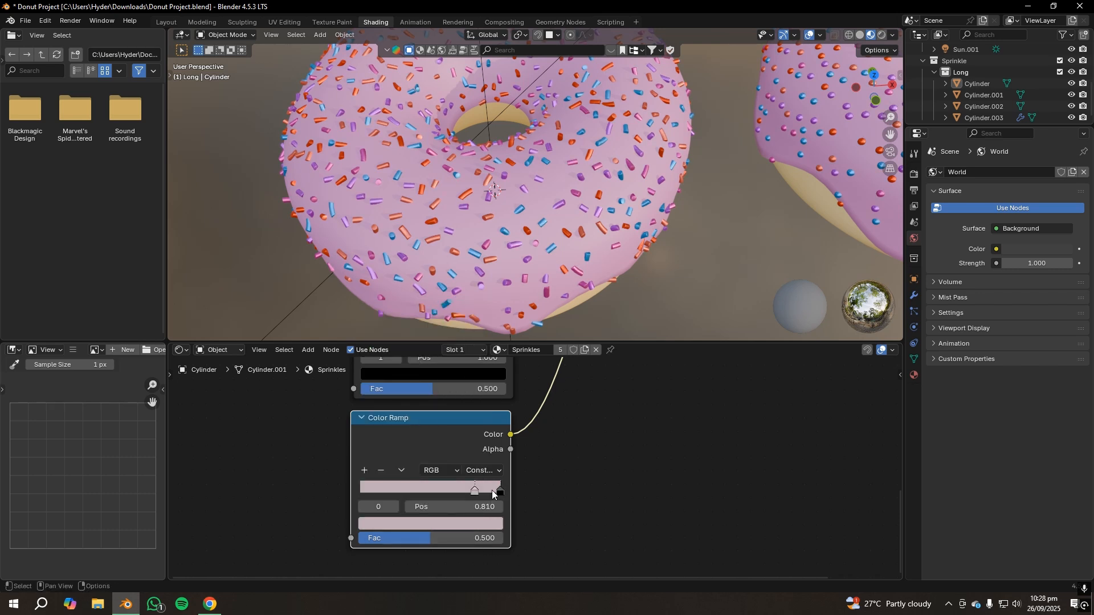
left_click(500, 490)
left_click(475, 522)
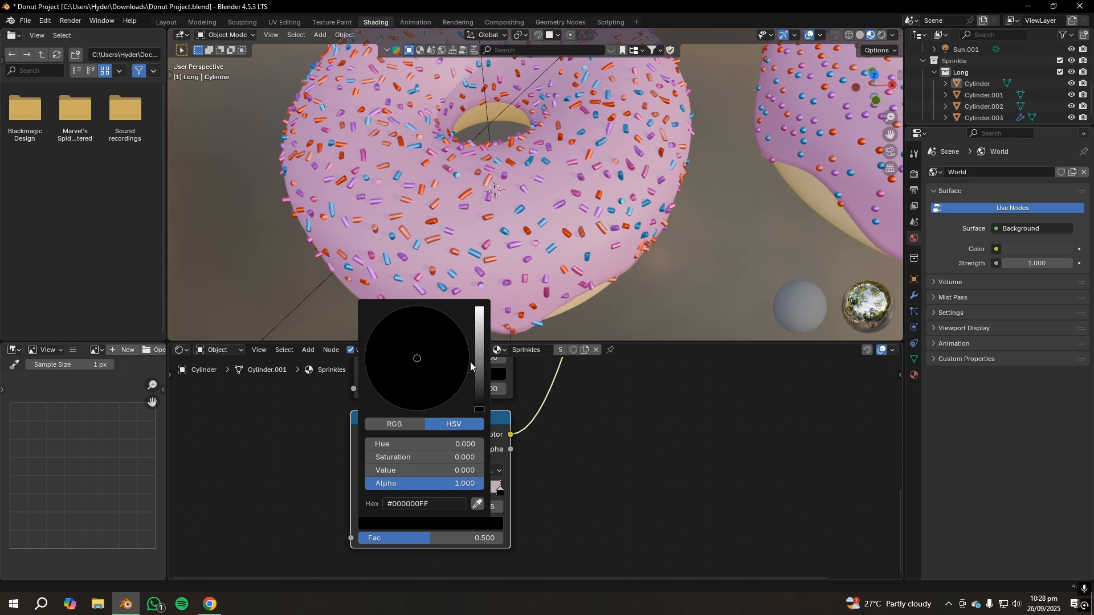
left_click_drag(480, 367, 480, 333)
- Examine the sprinkles' shine and color variation on both donuts, up close and from farther away
left_click(620, 289)
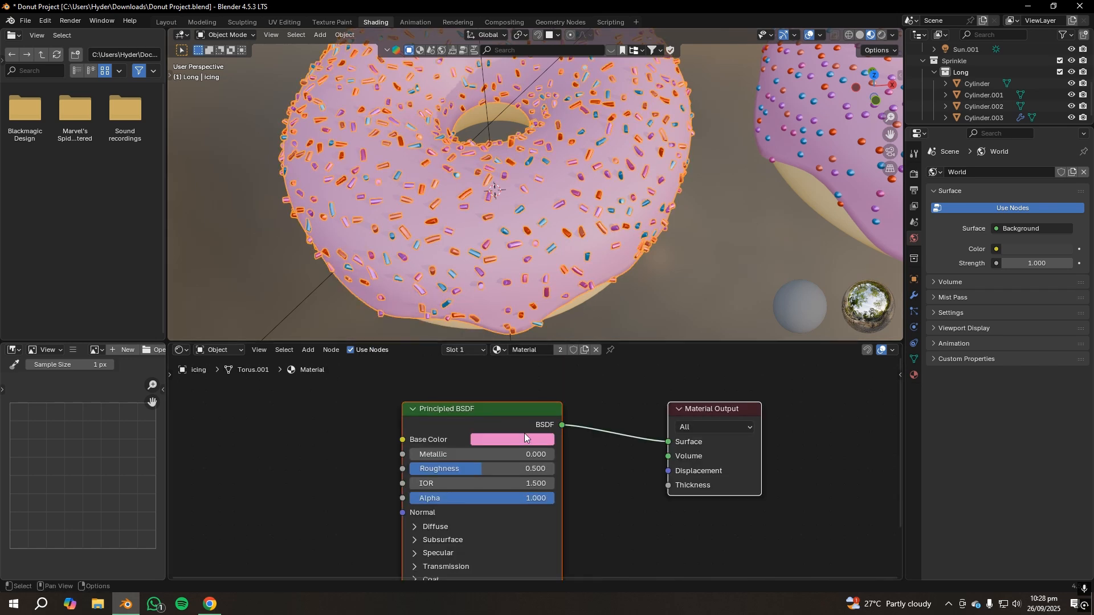
scroll(610, 274, "down", 2)
left_click(612, 275)
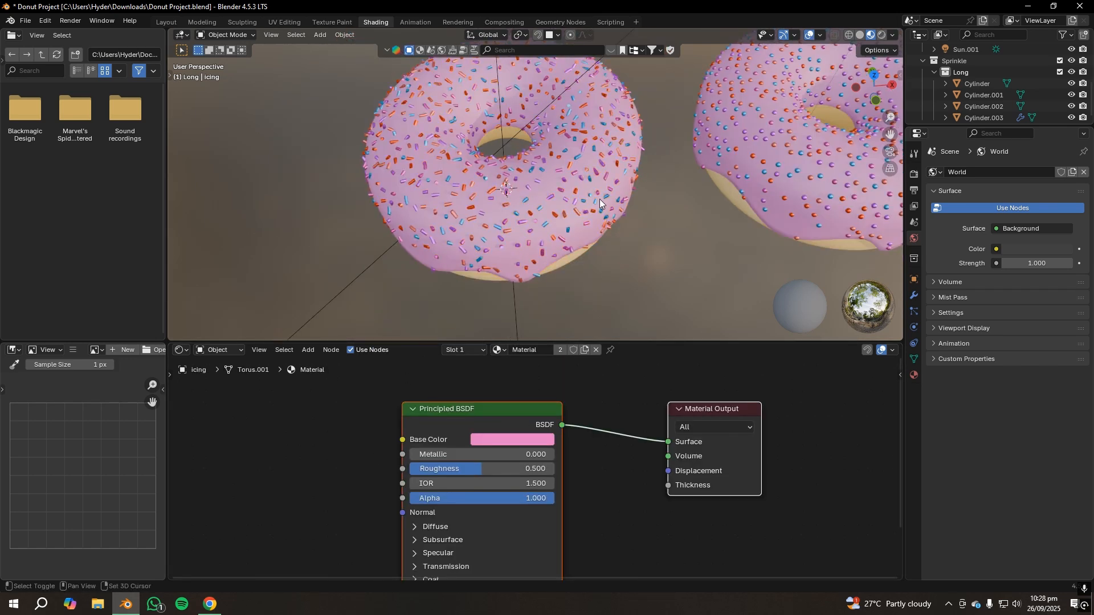
middle_click_drag(600, 202, 535, 302)
middle_click_drag(601, 285, 588, 234)
scroll(605, 218, "up", 5)
scroll(606, 219, "down", 6)
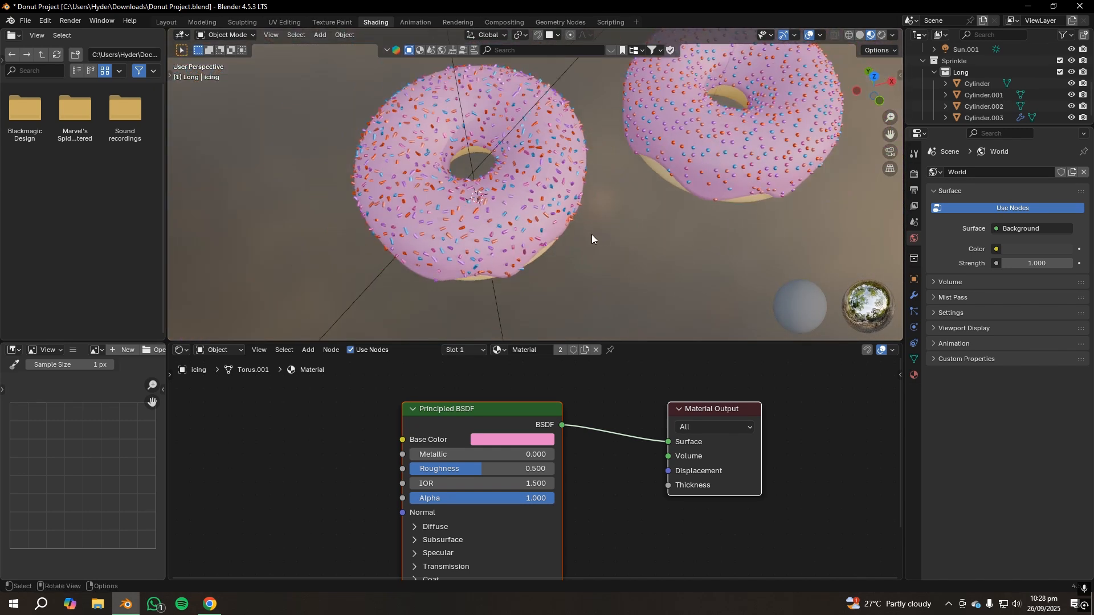
scroll(587, 231, "down", 2)
scroll(584, 227, "down", 2)
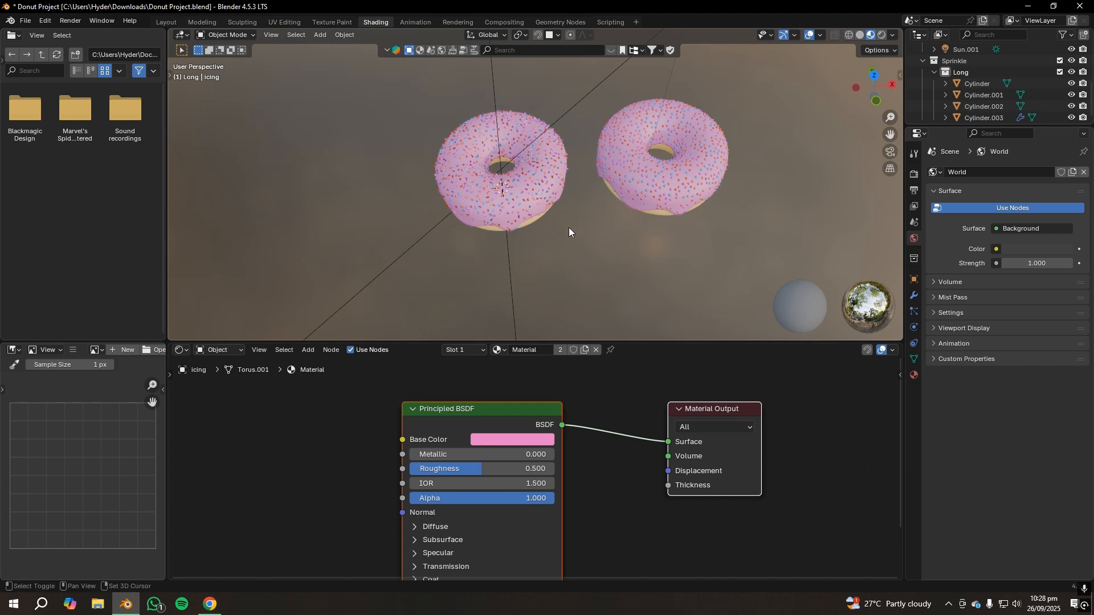
middle_click_drag(570, 228, 553, 242, "shift")
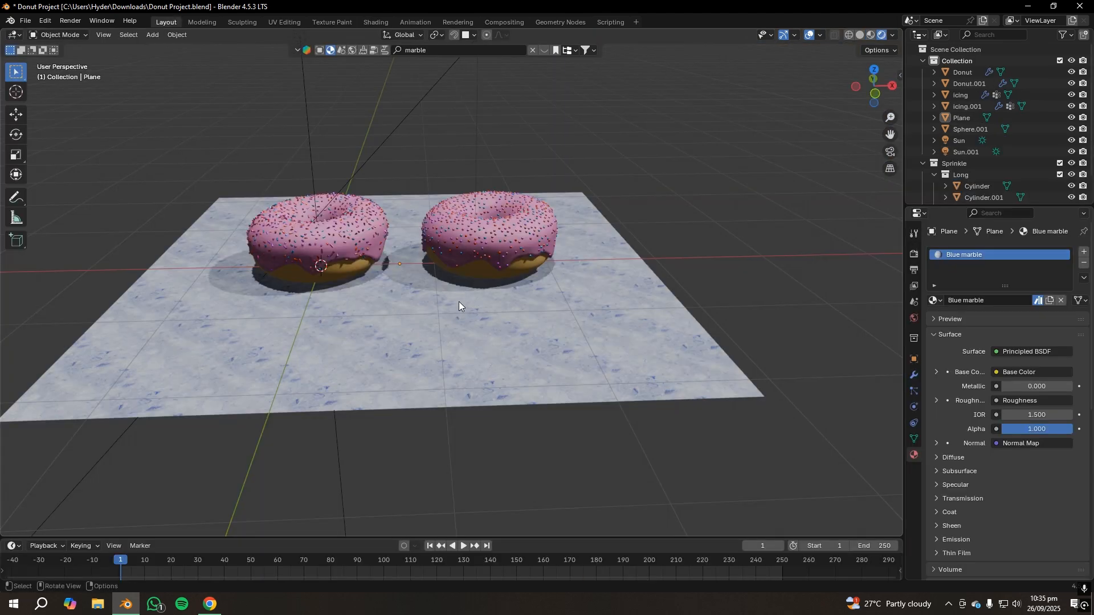
- Set the scene's render engine to Cycles
middle_click_drag(452, 288, 507, 332)
scroll(528, 305, "down", 2)
scroll(528, 302, "up", 2)
scroll(507, 333, "down", 3)
scroll(543, 339, "up", 3)
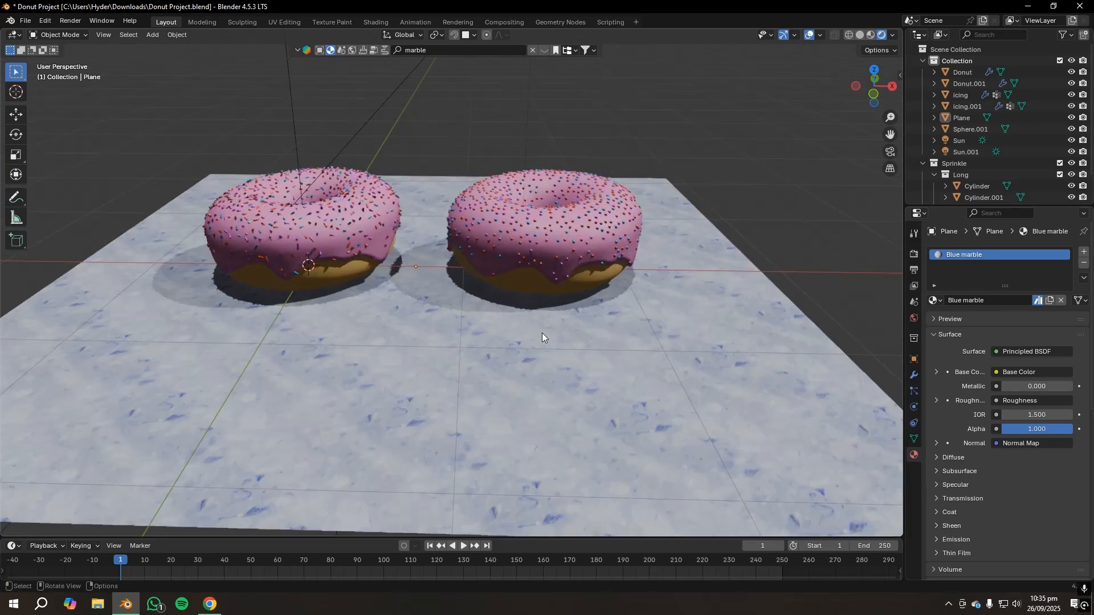
left_click(916, 258)
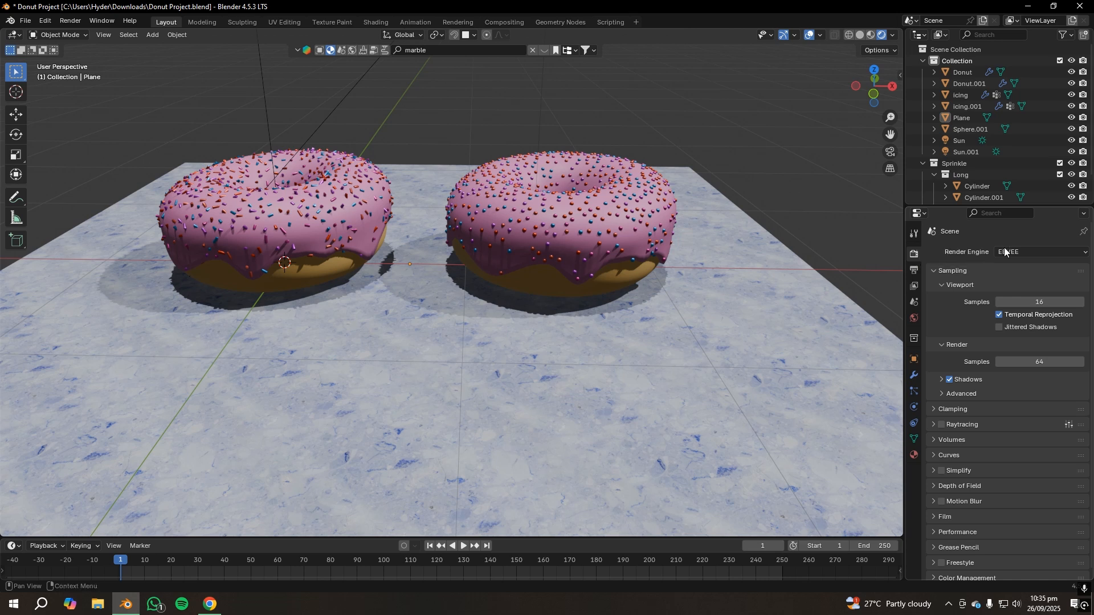
left_click(1036, 254)
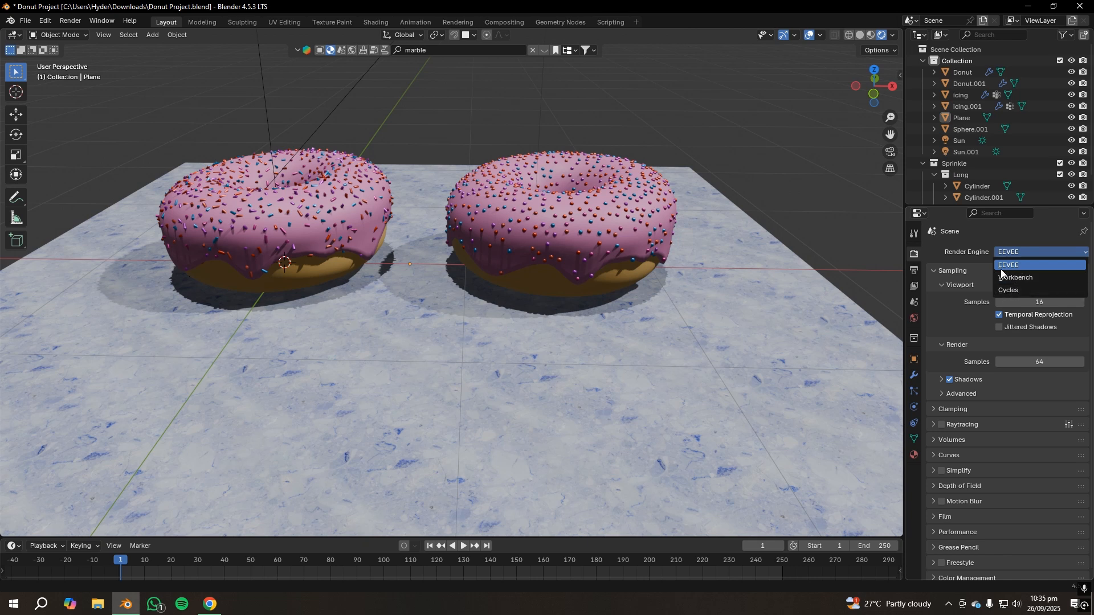
left_click(1023, 291)
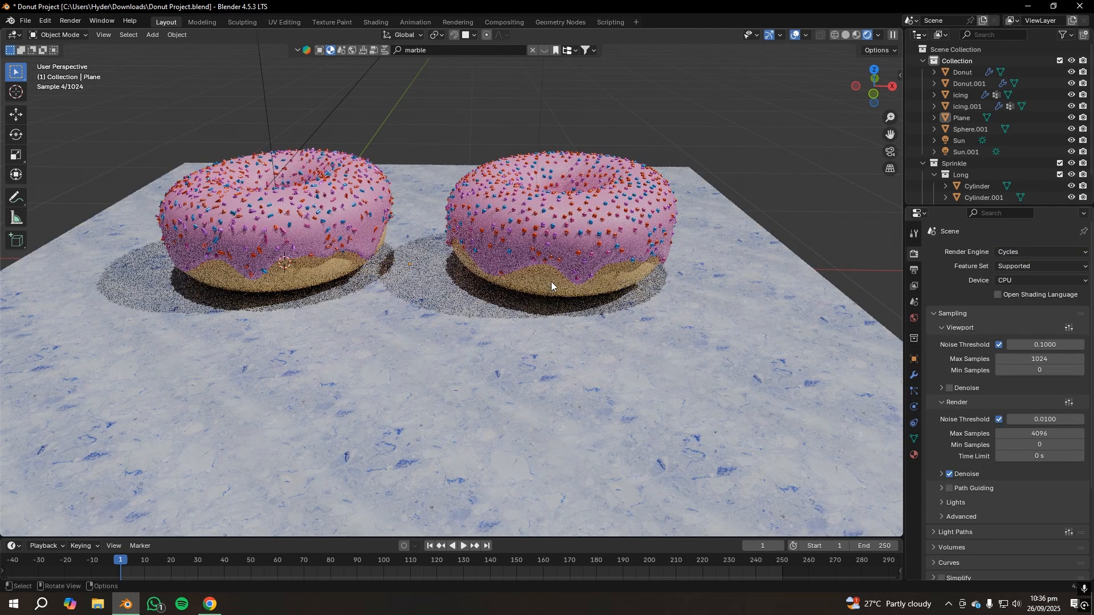
- Examine the Cycles viewport preview of the donuts, their shadows and the marble plane from several distances and angles
middle_click_drag(559, 297, 633, 297, "shift")
scroll(593, 289, "up", 6)
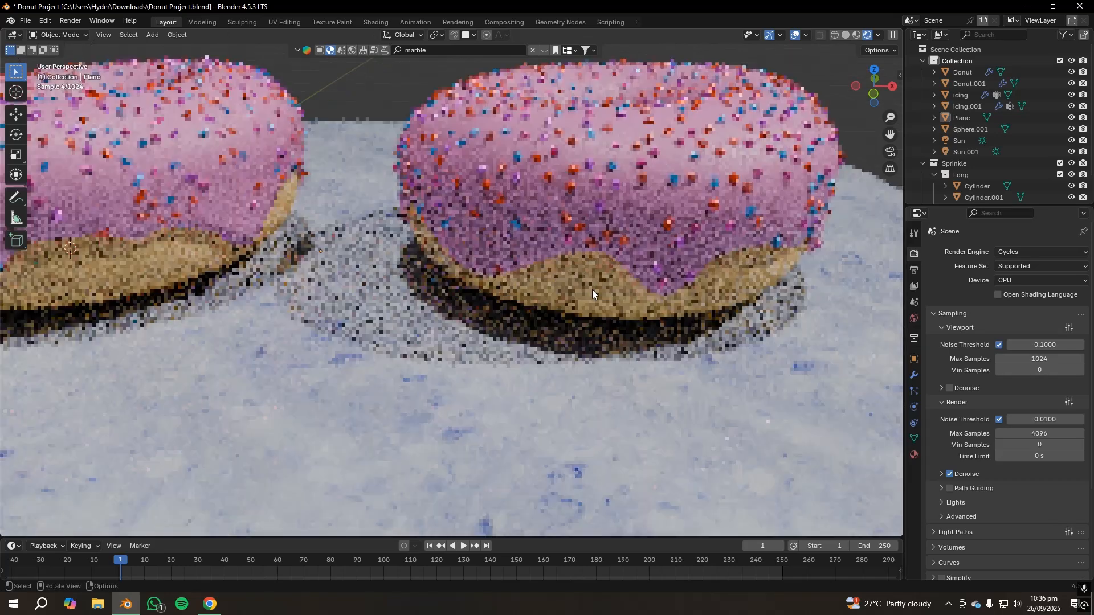
scroll(588, 290, "down", 6)
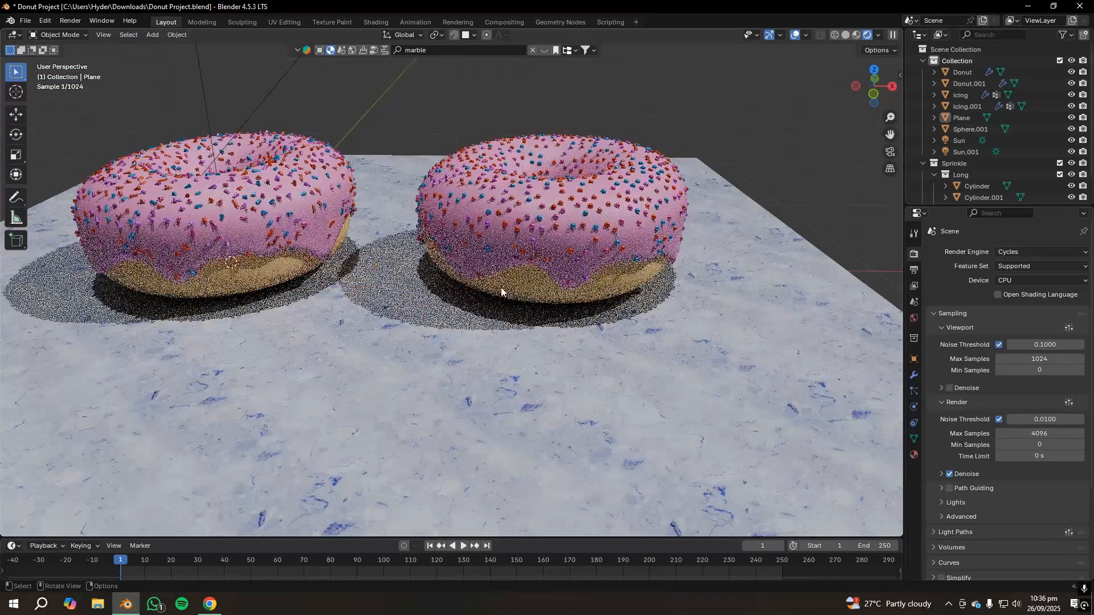
middle_click_drag(501, 287, 668, 286)
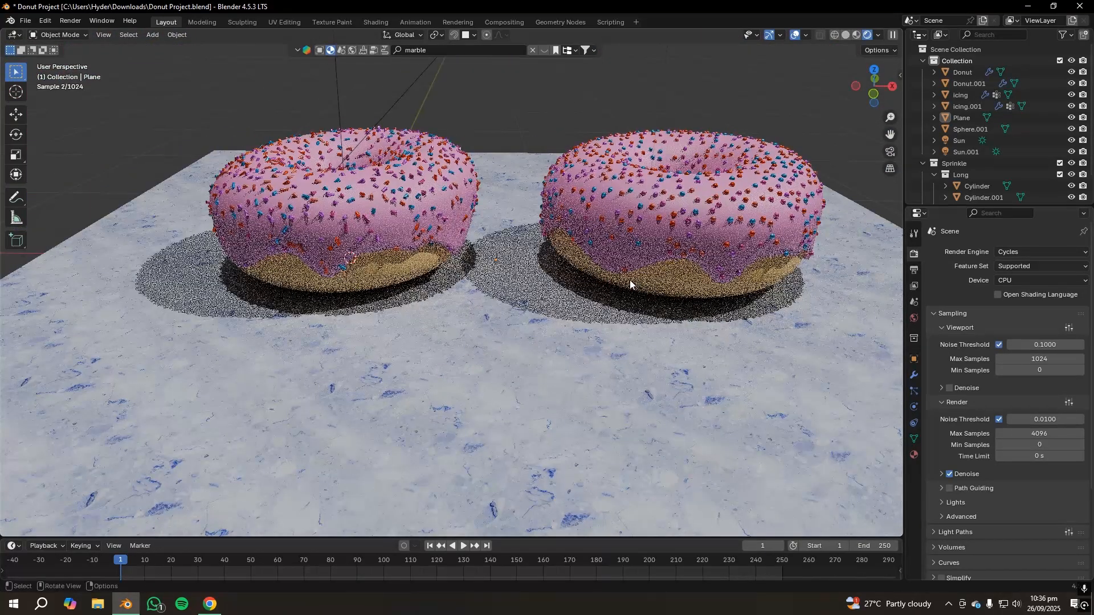
scroll(637, 279, "down", 5)
scroll(601, 282, "up", 5)
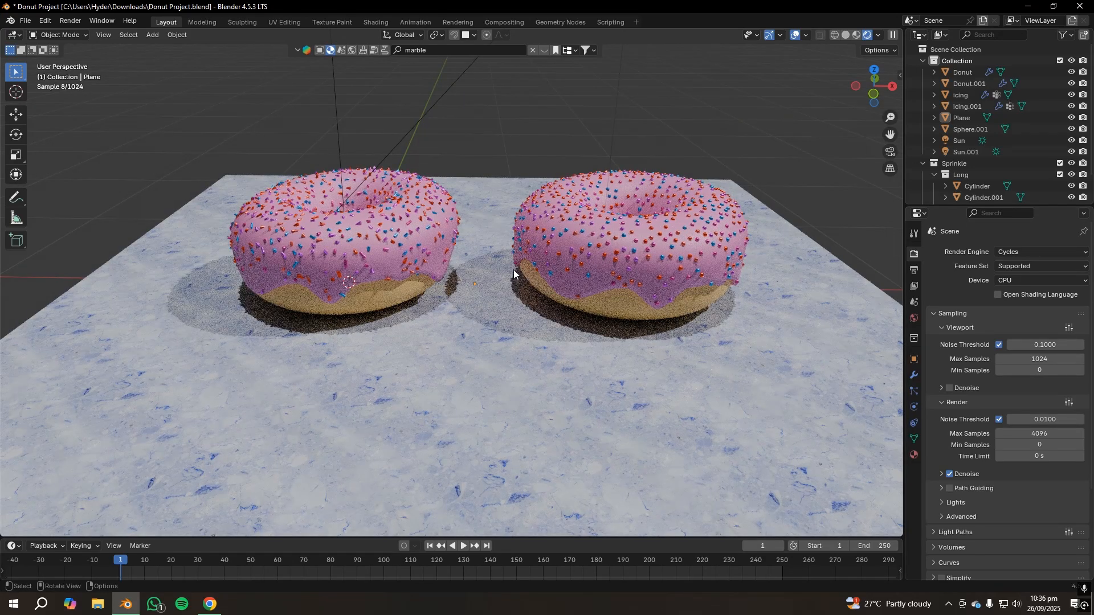
scroll(593, 293, "down", 3)
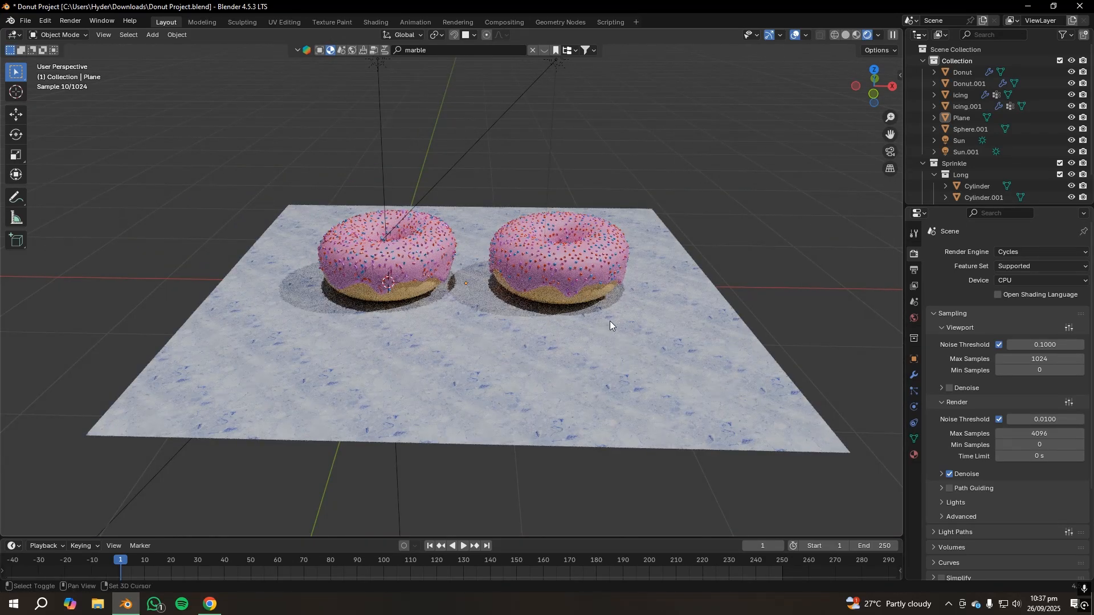
middle_click_drag(605, 320, 575, 323)
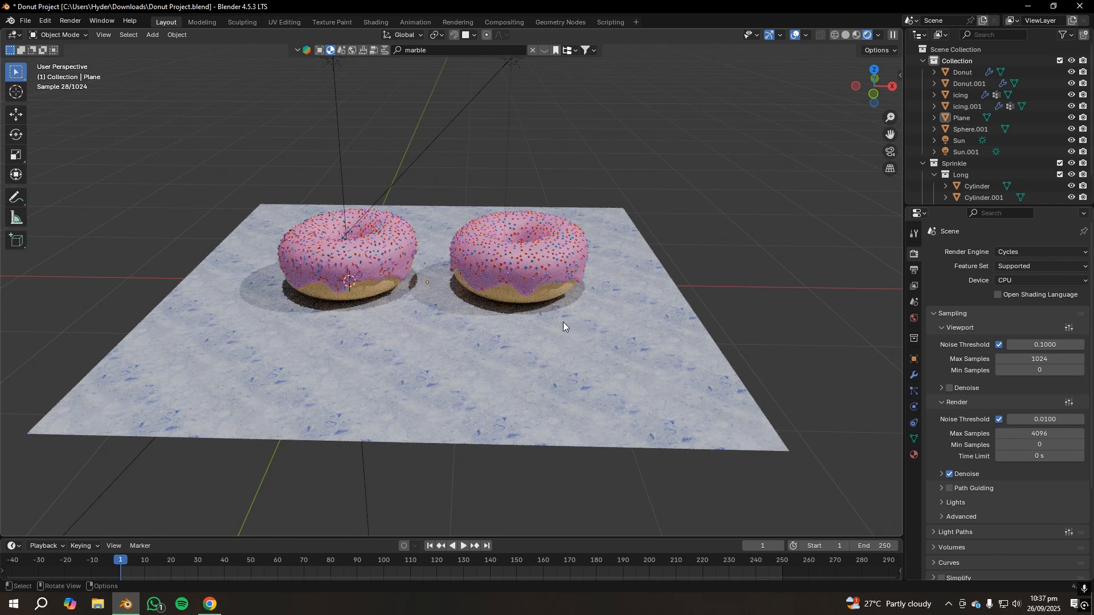
scroll(563, 322, "up", 3)
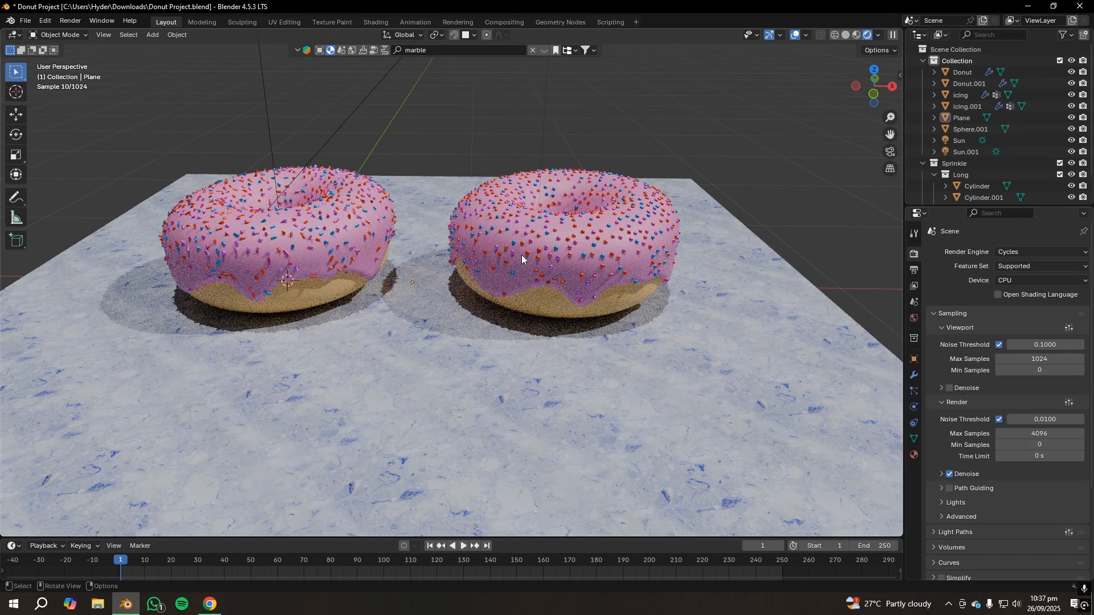
- Set the Cycles render device to GPU Compute
left_click(1013, 268)
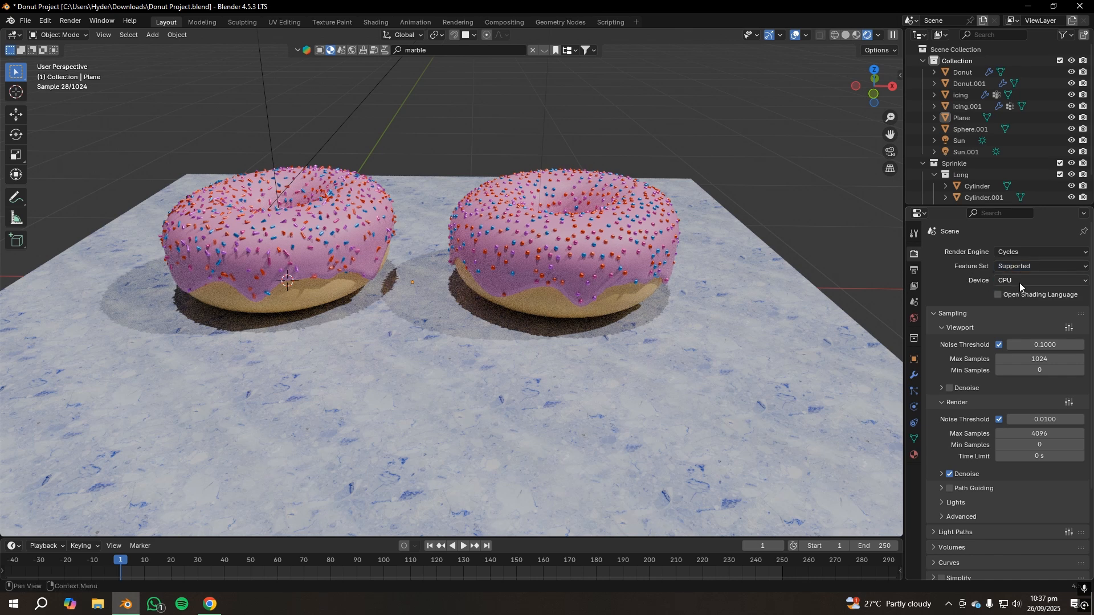
left_click(1020, 283)
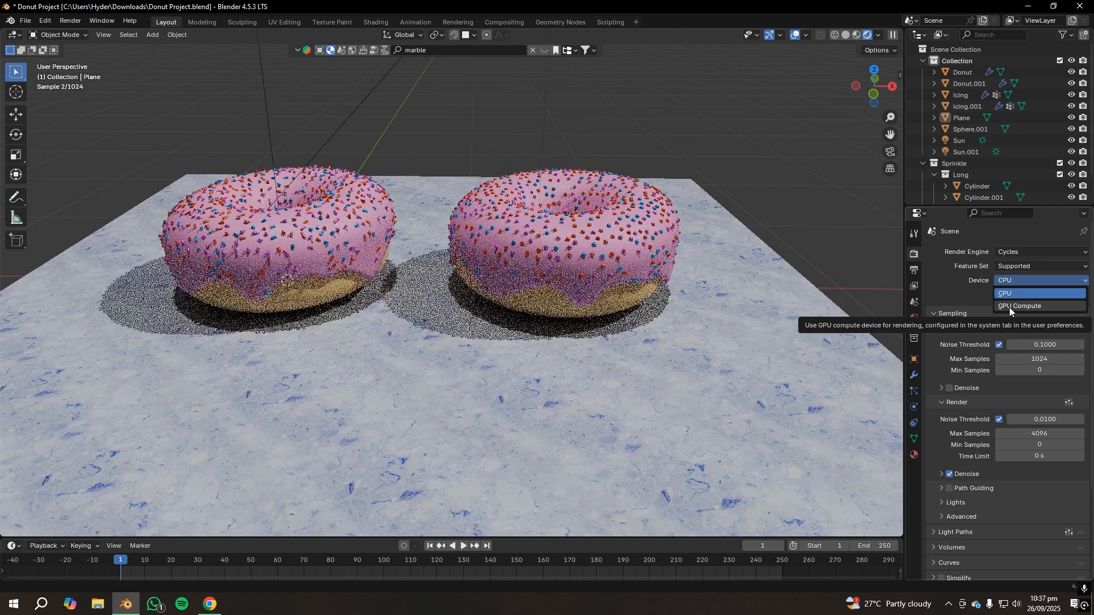
left_click(1009, 306)
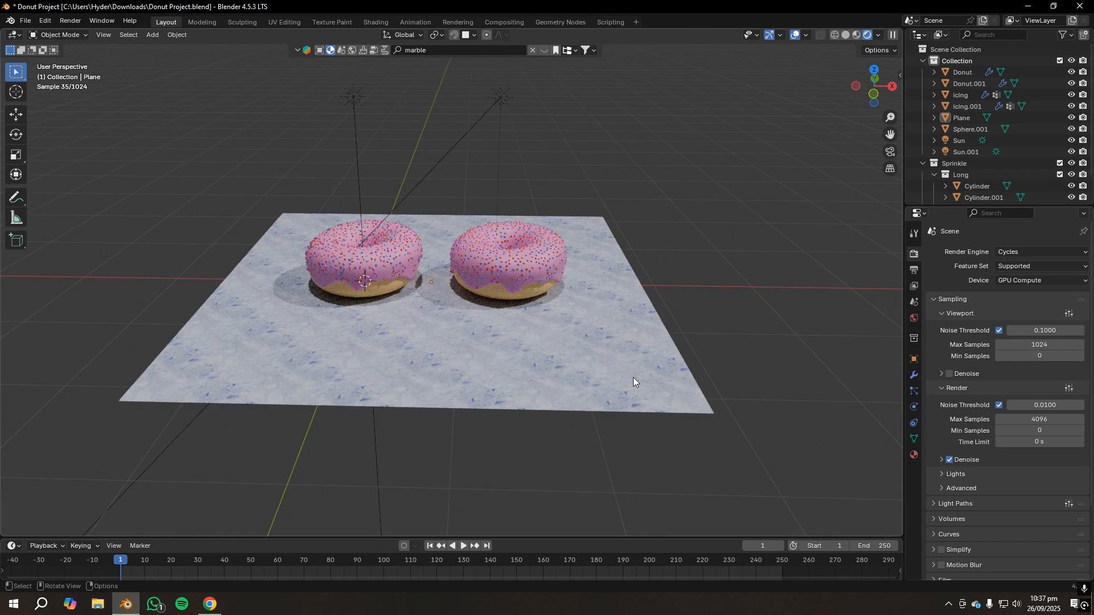
- Set the Max Samples for viewport sampling to 100
scroll(631, 377, "up", 2)
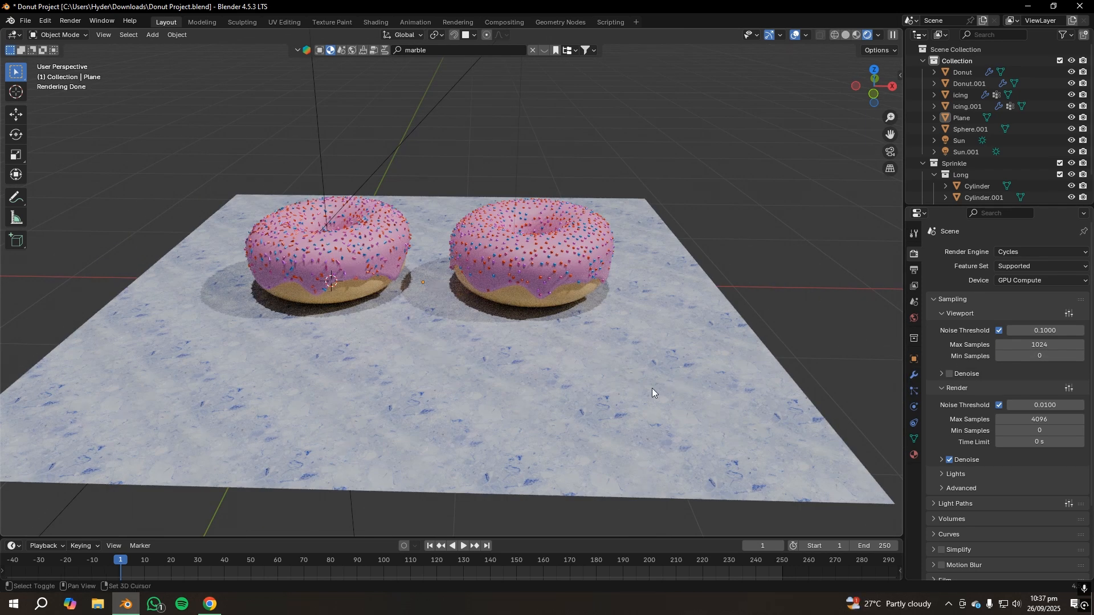
middle_click_drag(652, 388, 669, 392, "shift")
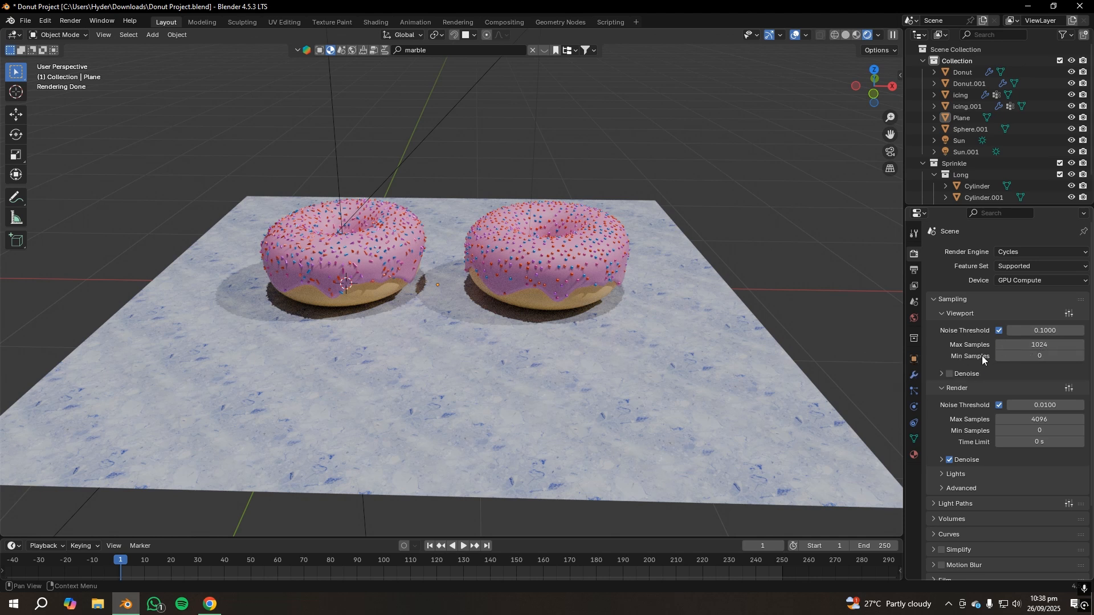
left_click(1041, 345)
key("BackSpace")
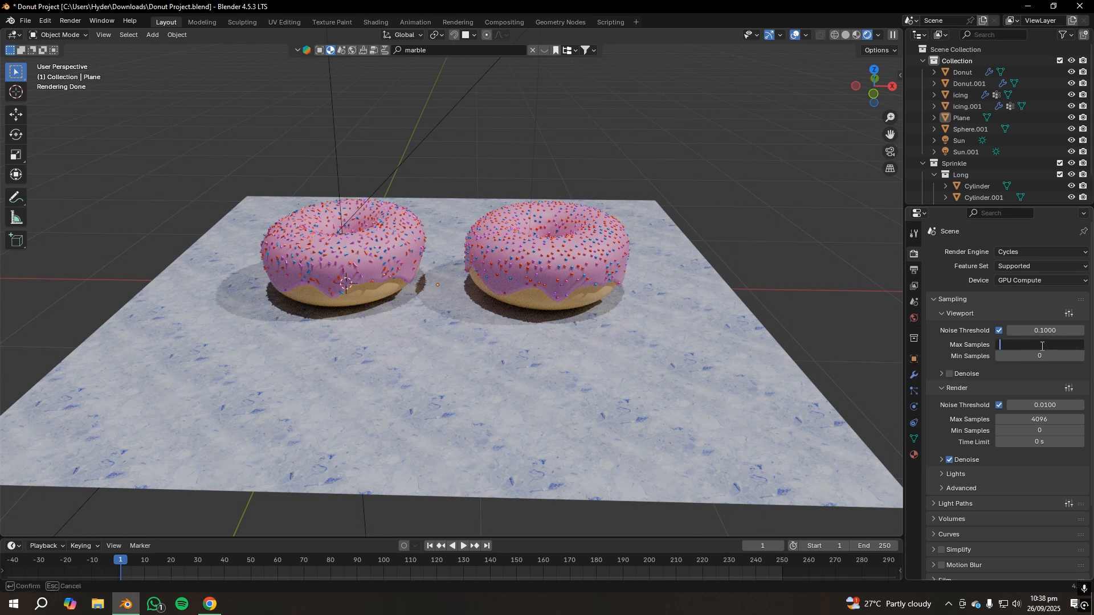
type("100")
key("Return")
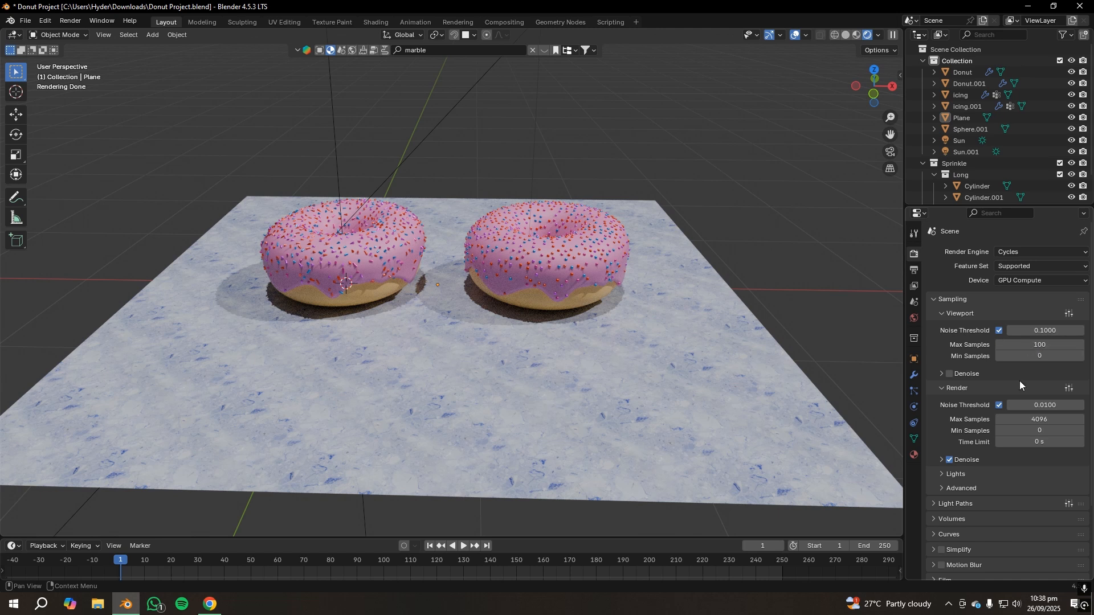
left_click(1039, 421)
key("BackSpace")
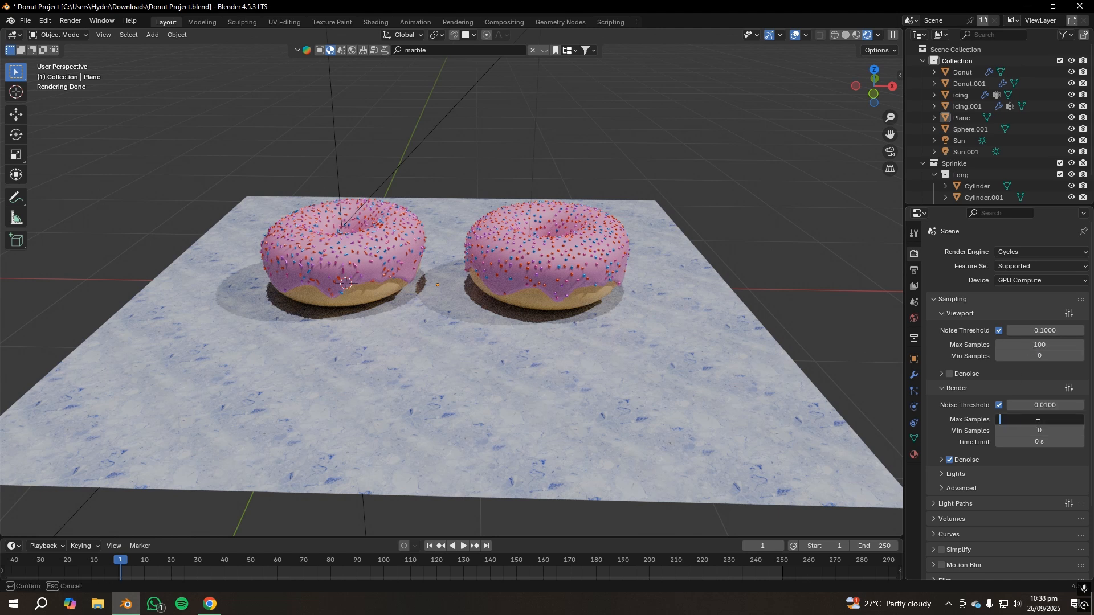
key("ctrl+z")
left_click(1008, 469)
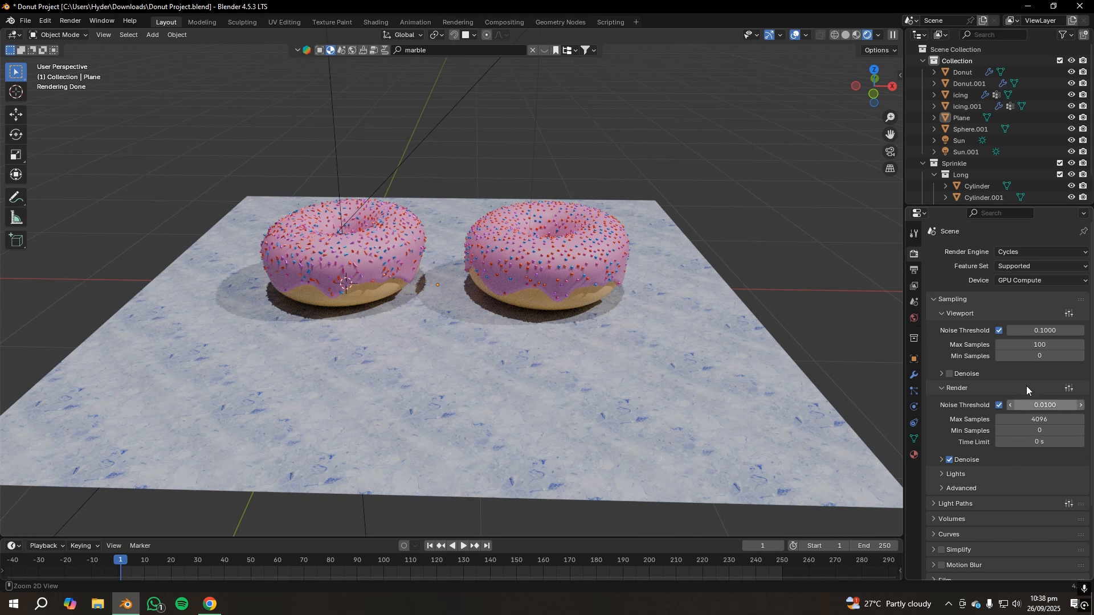
- Undo the viewport Max Samples and render device changes, and set the Cycles device to GPU Compute again
key("ctrl+z")
key("ctrl+z")
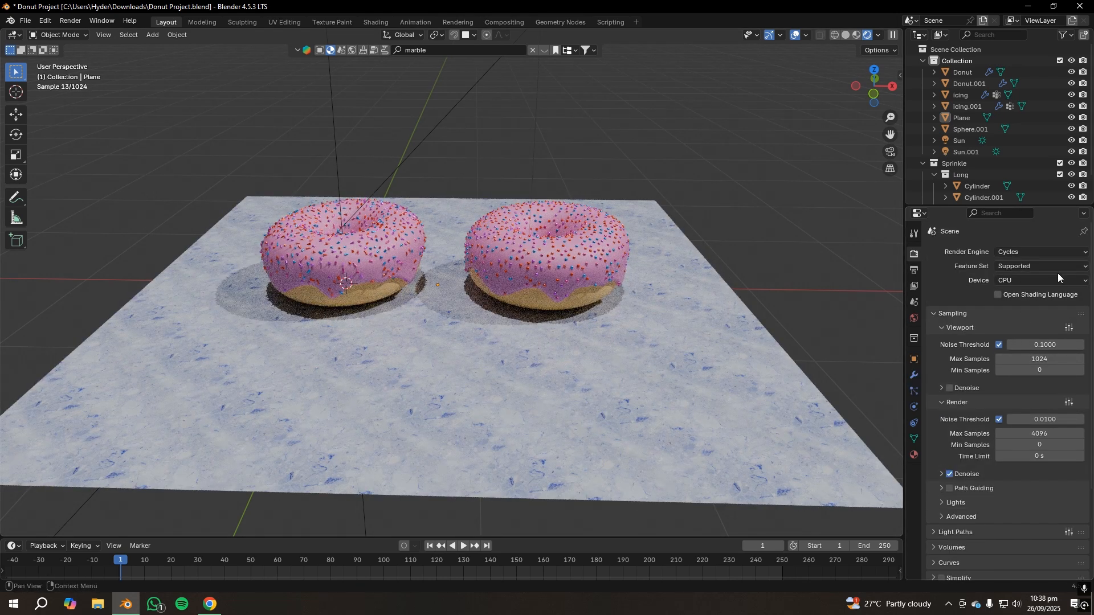
left_click(1052, 279)
left_click(1037, 306)
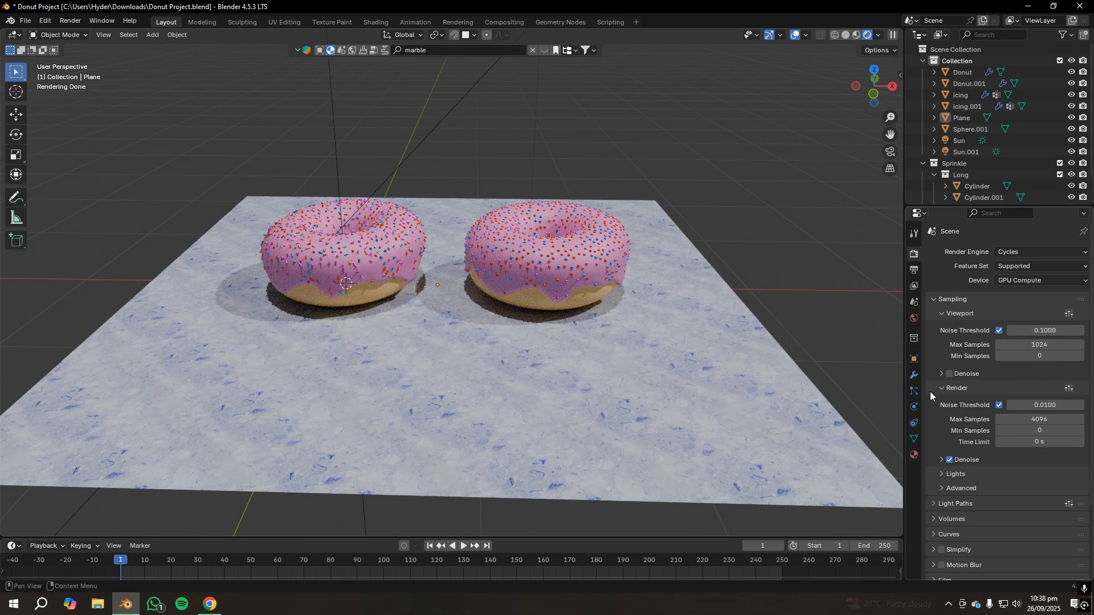
- Expand the Lights and Advanced sampling settings for viewing
left_click(941, 477)
left_click(962, 520)
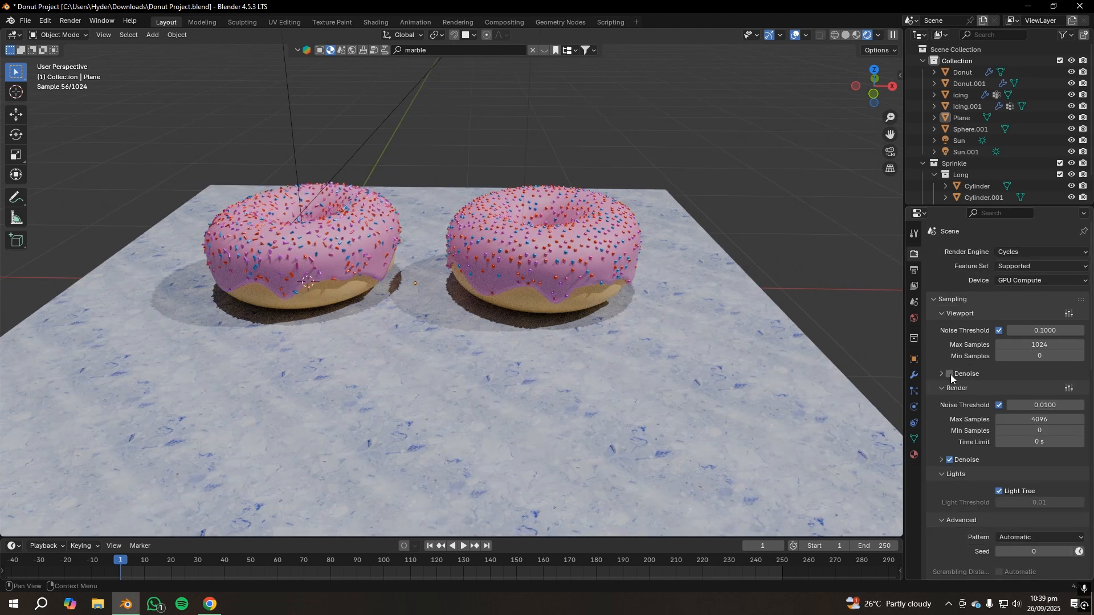
- Set the Subsurface Weight of the Cylinder's Sprinkles material to 1.000
left_click(914, 454)
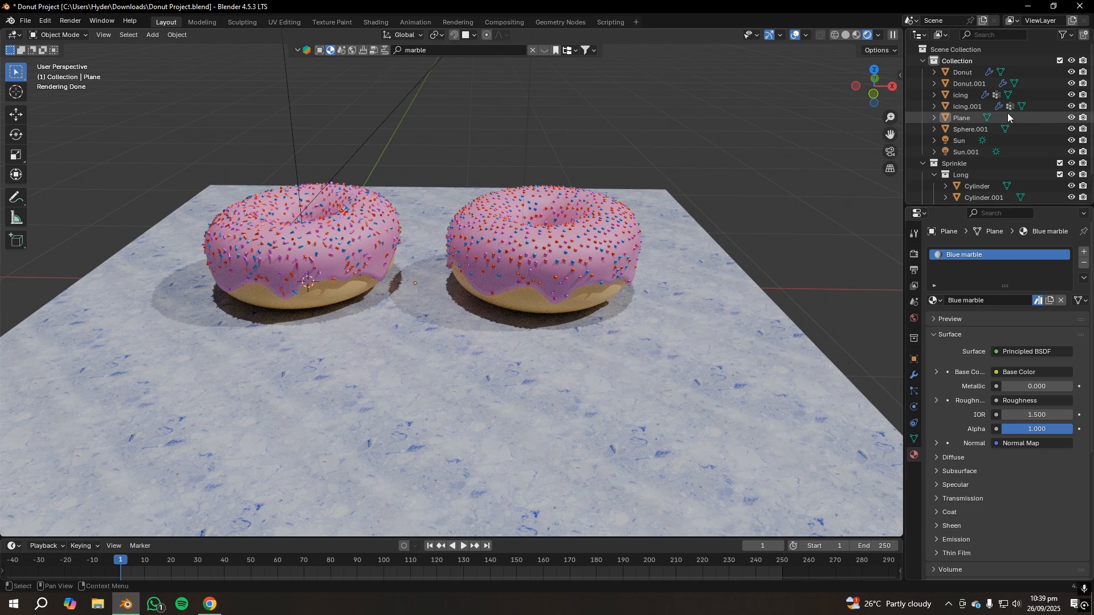
left_click(986, 186)
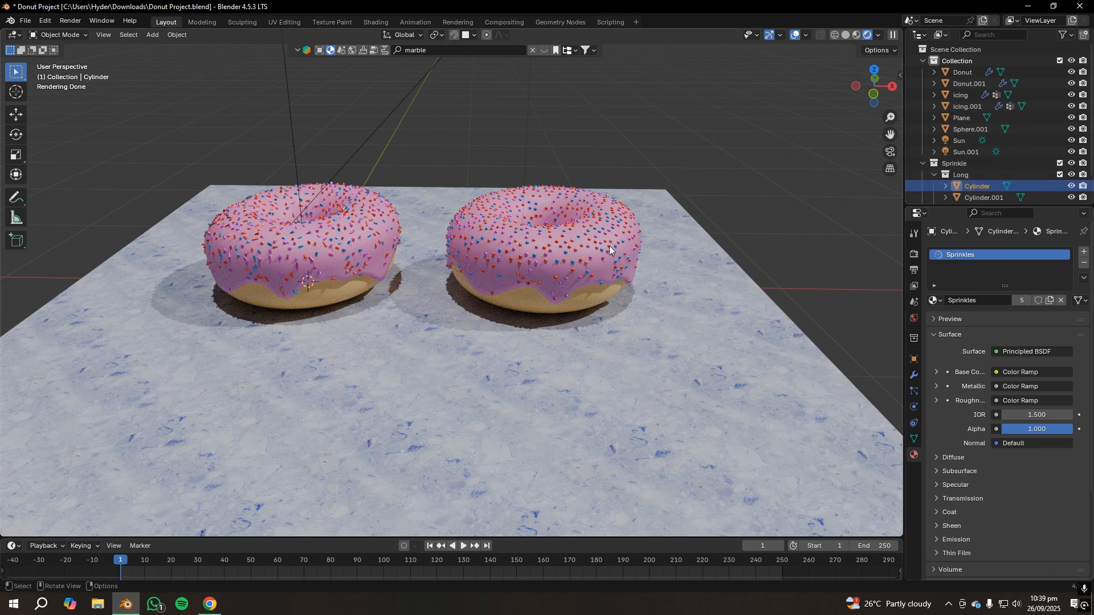
left_click(938, 471)
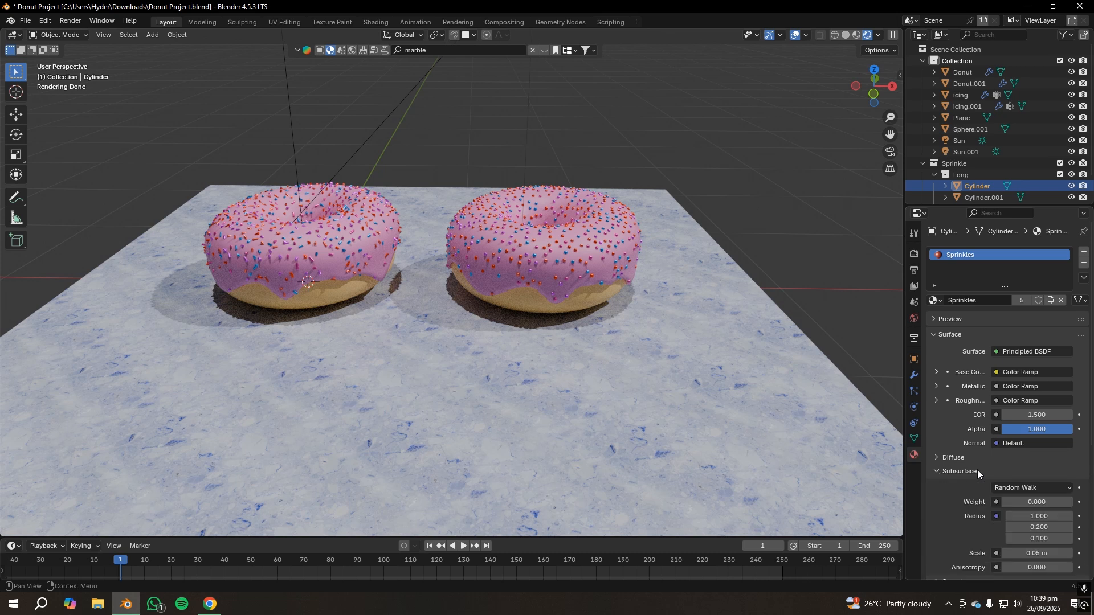
scroll(997, 467, "down", 5)
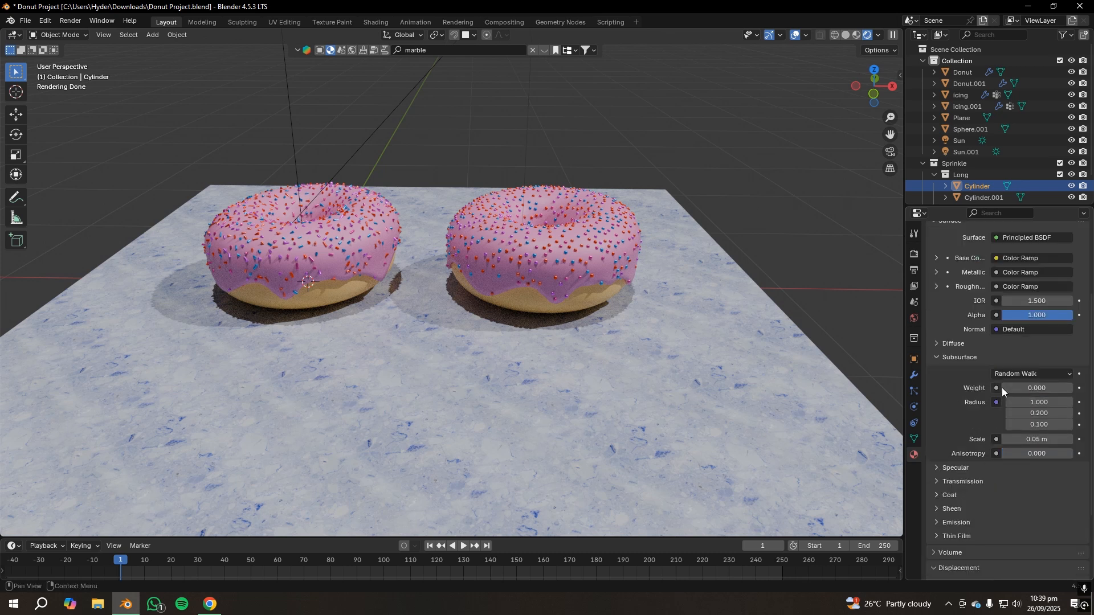
left_click_drag(1002, 388, 1071, 388)
- Set all three Subsurface Radius values of the Sprinkles material to 1
scroll(647, 347, "up", 2)
scroll(644, 346, "up", 1)
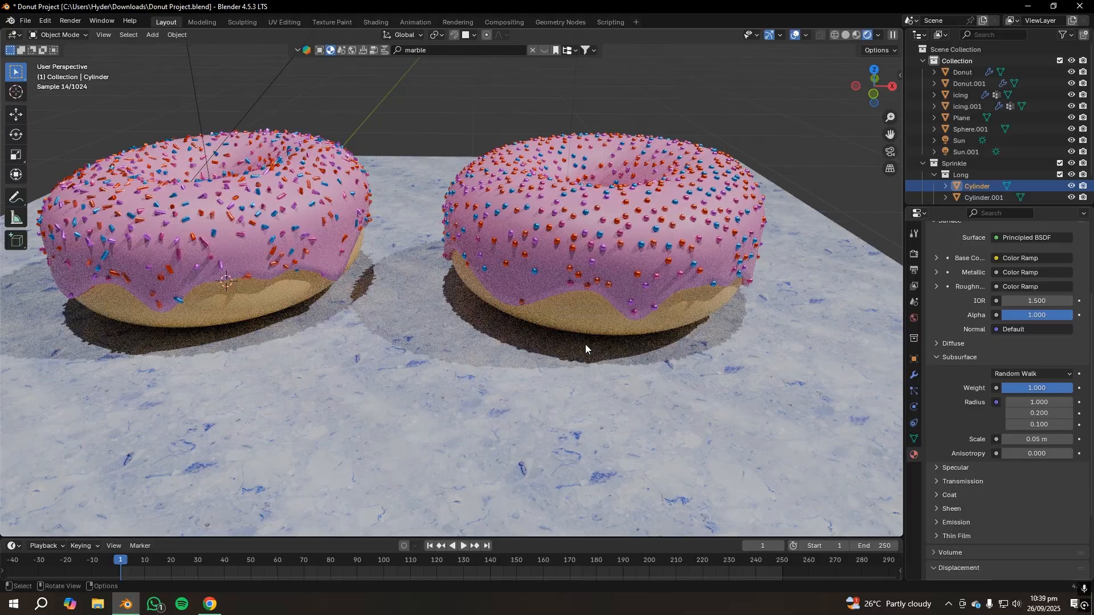
scroll(570, 342, "up", 3)
middle_click_drag(622, 348, 655, 367, "shift")
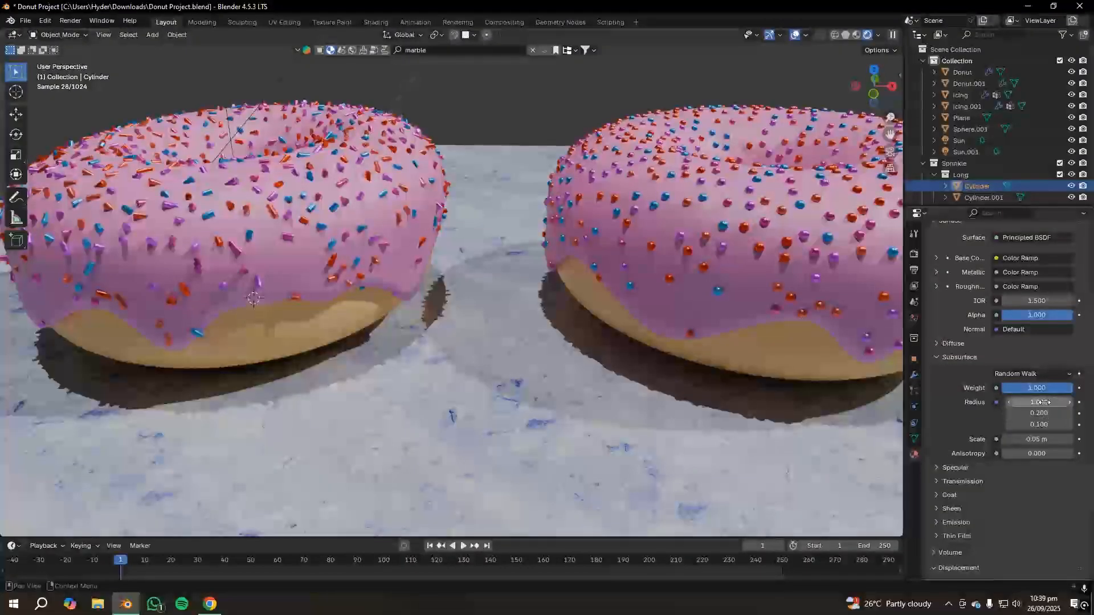
left_click_drag(1046, 402, 1046, 425)
key("BackSpace")
type("1")
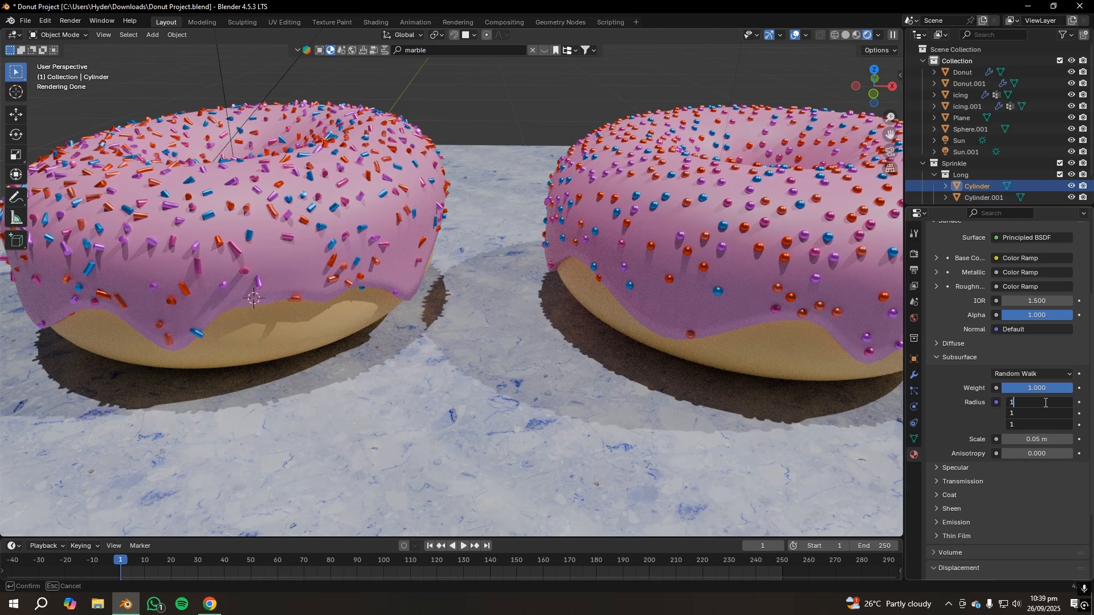
key("Return")
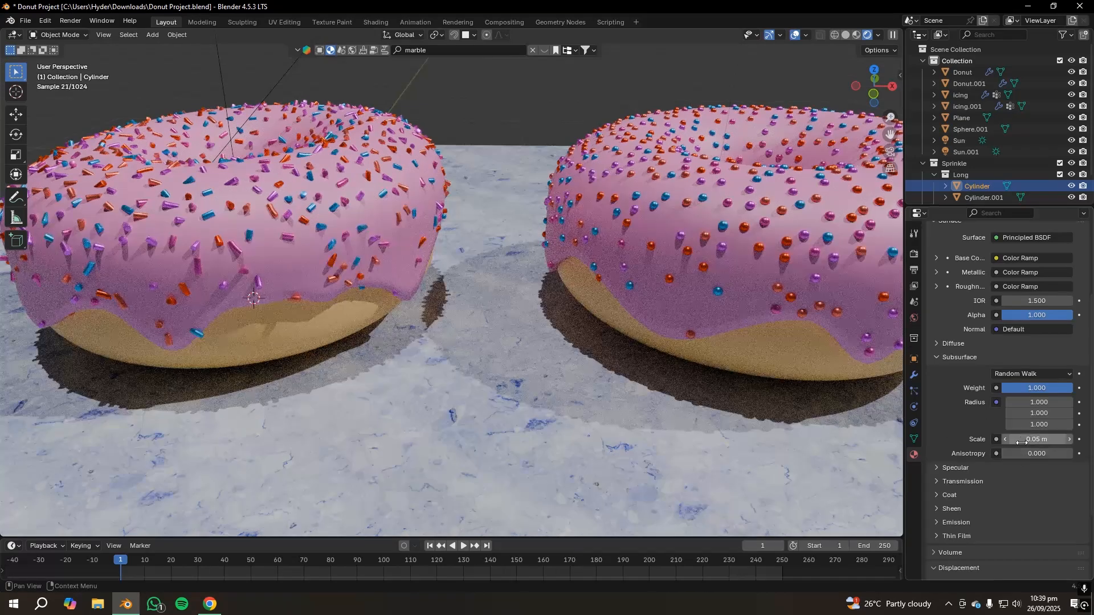
- Set the Subsurface Scale of the Sprinkles material to 2 m
mouse_move(1038, 439)
left_mouse_down()
mouse_move(1071, 439)
mouse_move(1038, 439)
left_mouse_up()
left_click(1055, 443)
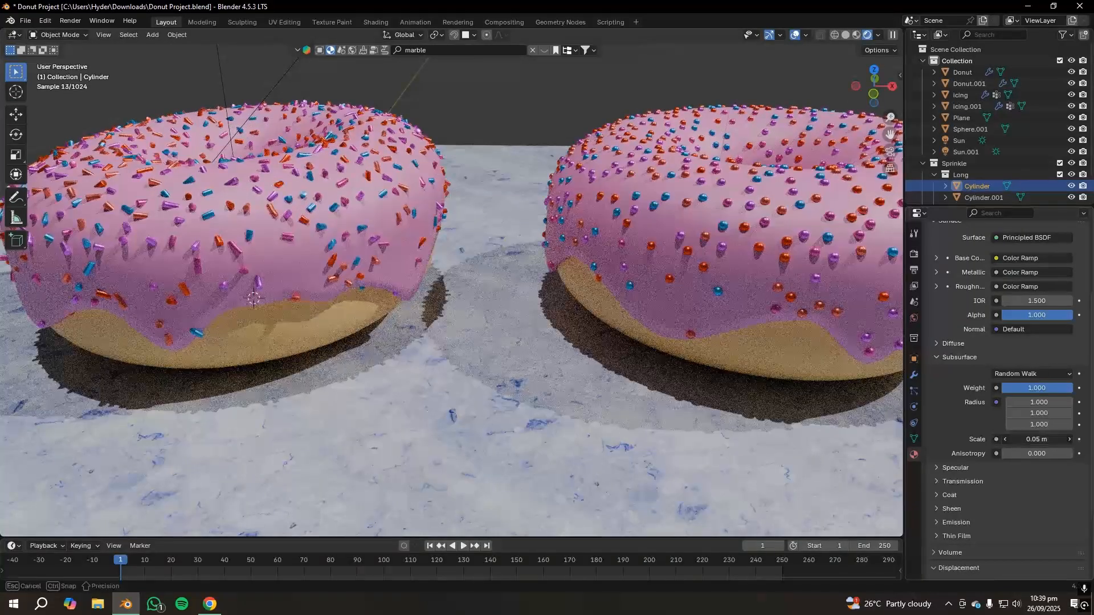
key("BackSpace")
type("2")
key("Return")
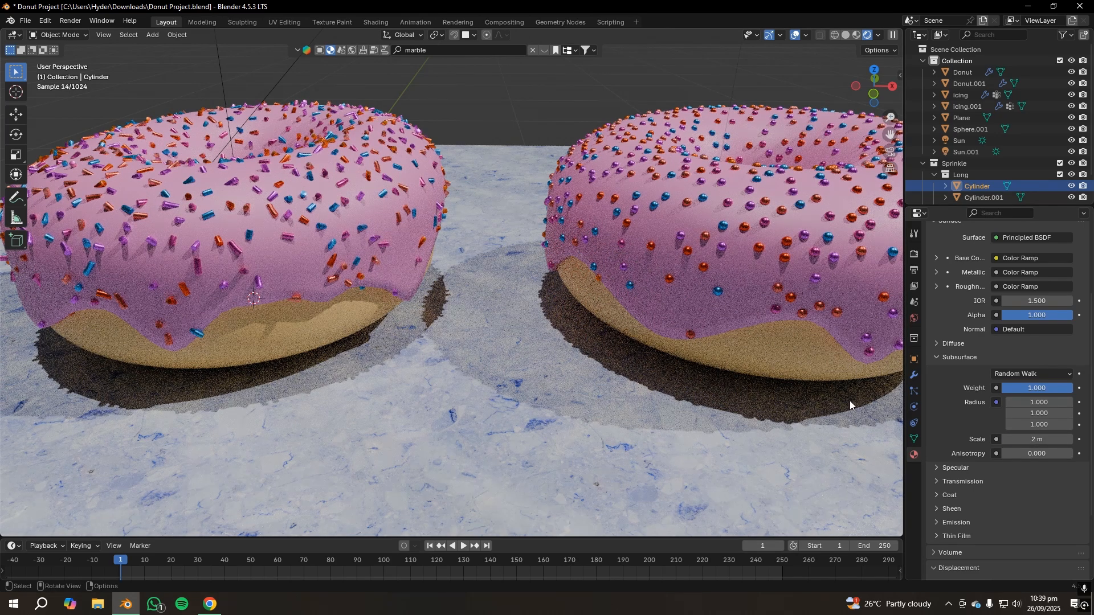
- Examine the sprinkles on both donuts up close and check the viewport Denoise option in the Cycles sampling settings
middle_click_drag(466, 298, 527, 303)
scroll(506, 385, "down", 5)
scroll(527, 303, "up", 5)
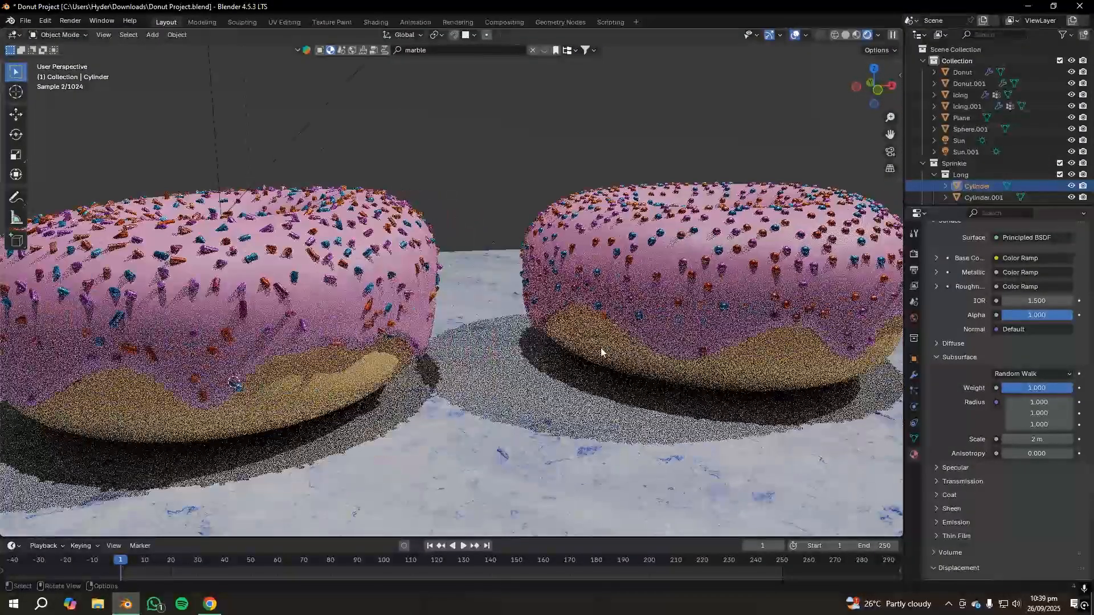
scroll(971, 272, "up", 5)
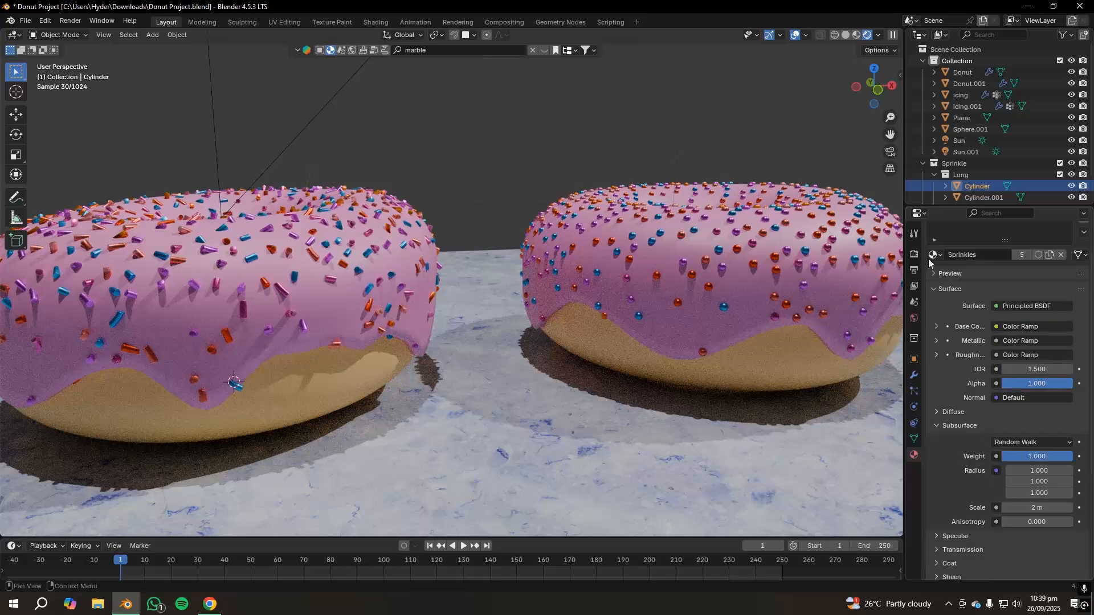
left_click(914, 254)
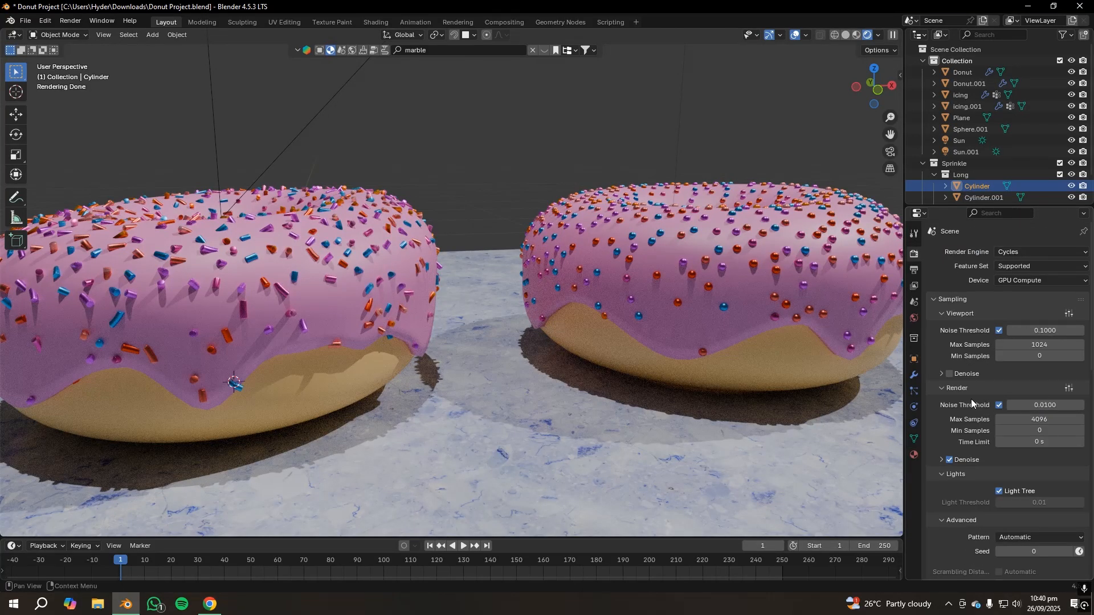
left_click(948, 374)
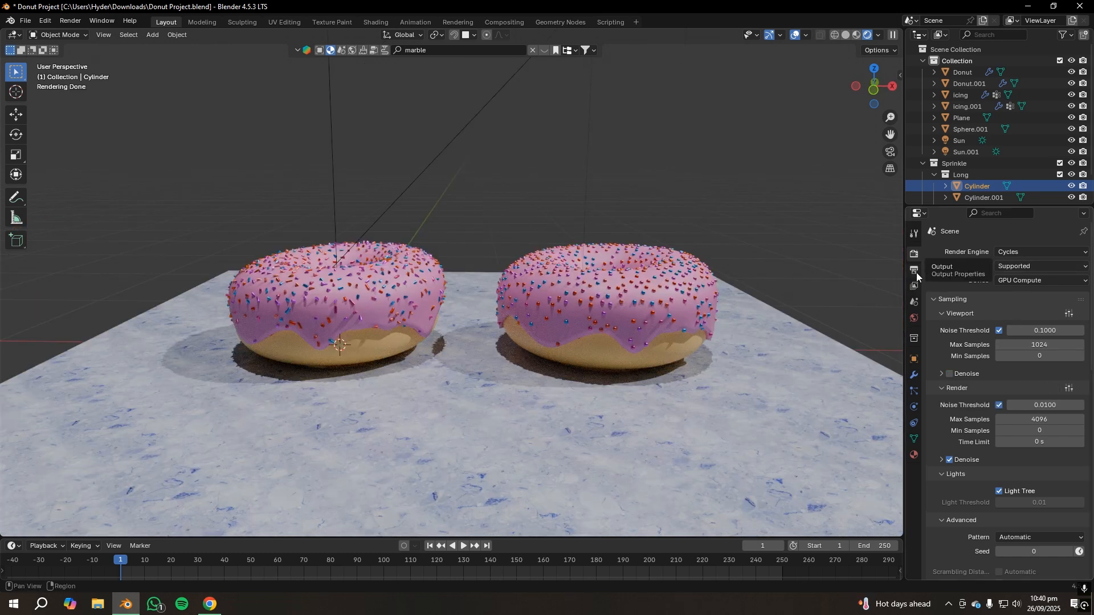
- Set the render output path to the Downloads folder with the file name Donut Project
left_click(915, 271)
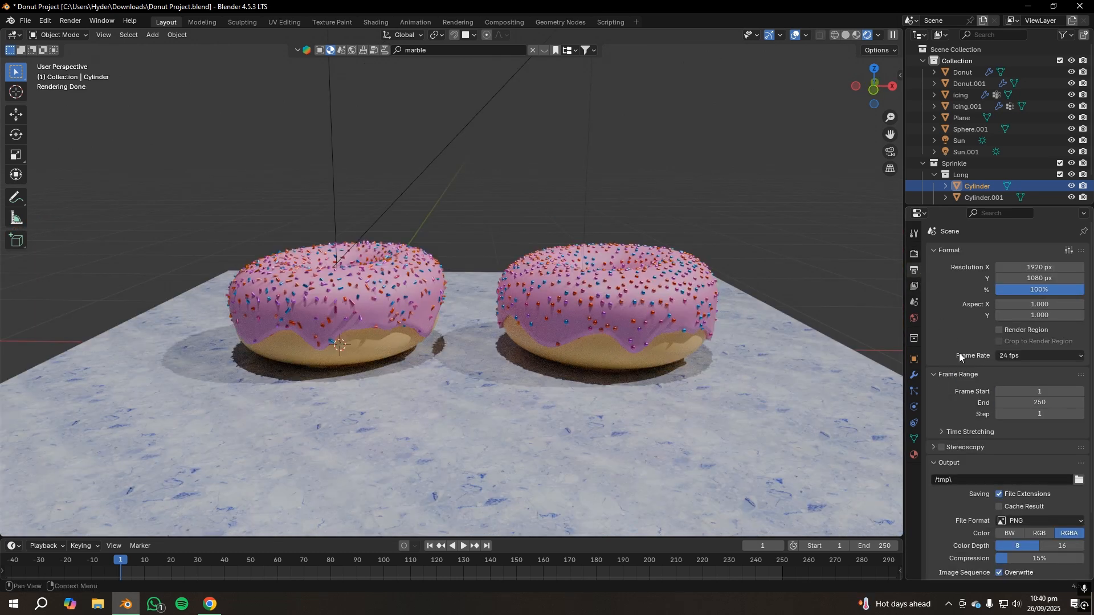
scroll(1031, 479, "down", 3)
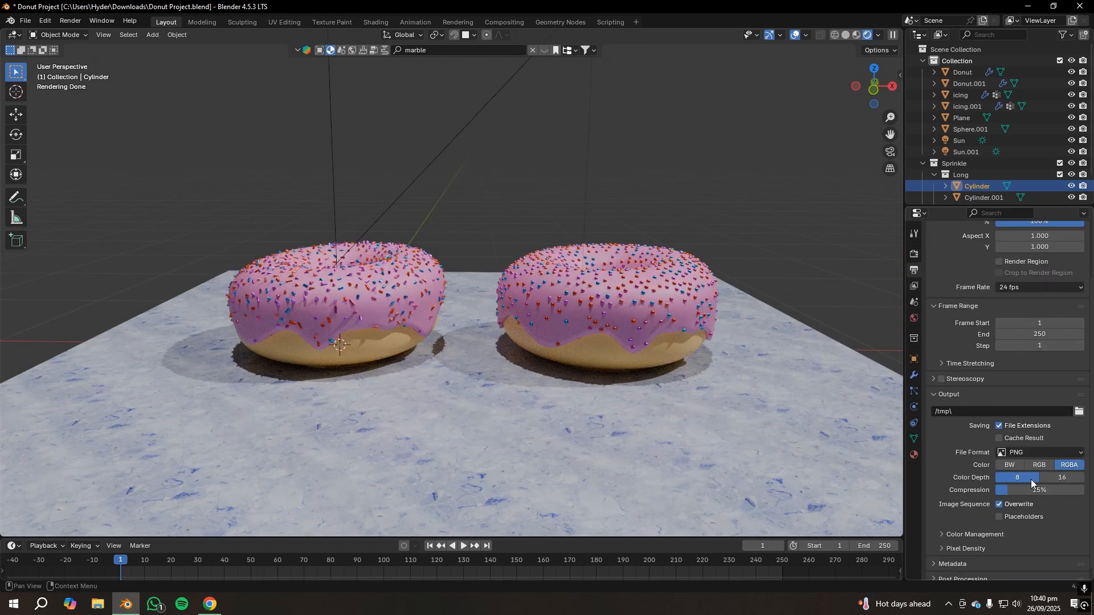
left_click(1081, 413)
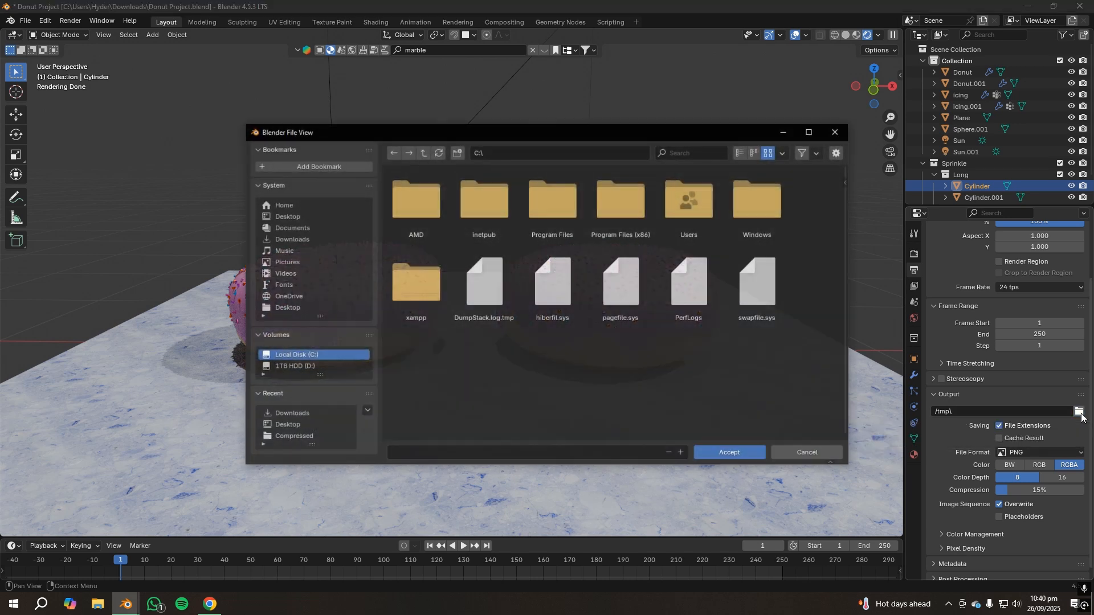
left_click(318, 240)
left_click(439, 450)
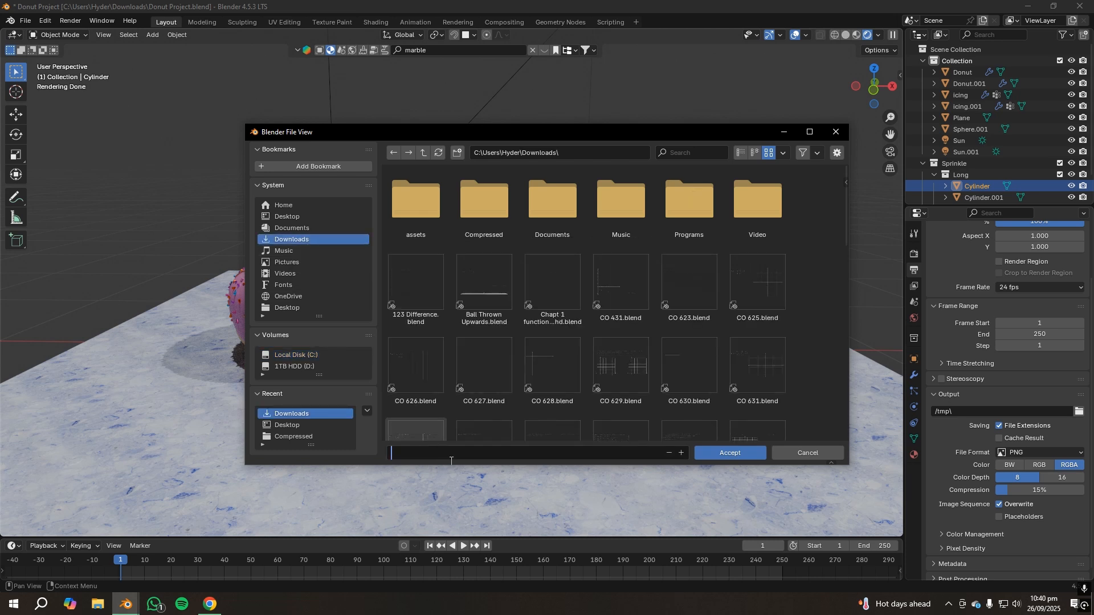
type("Donut Project")
left_click(502, 429)
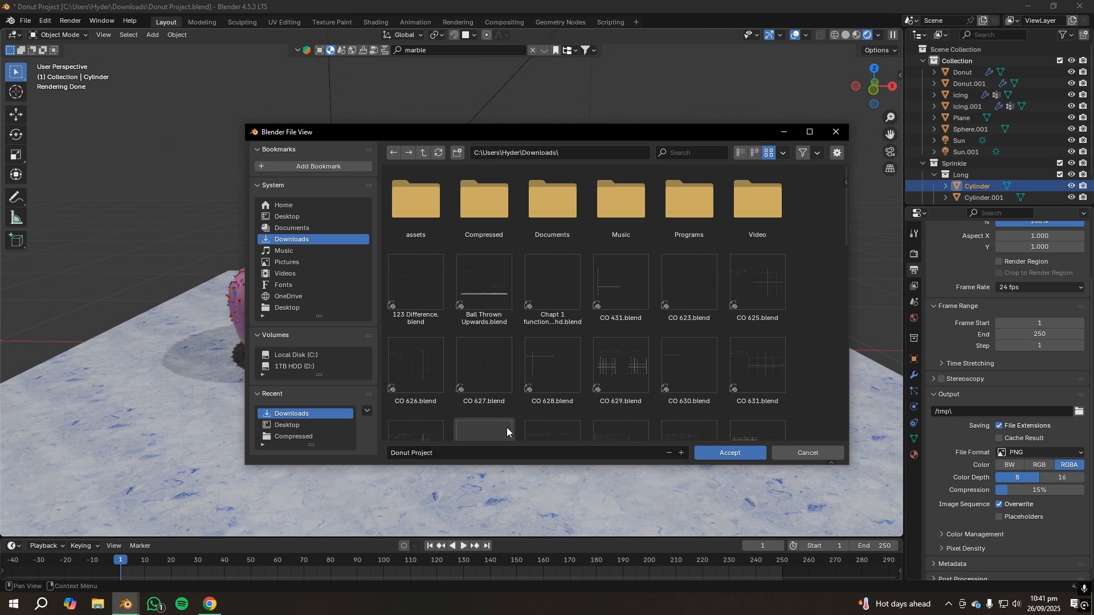
left_click(730, 454)
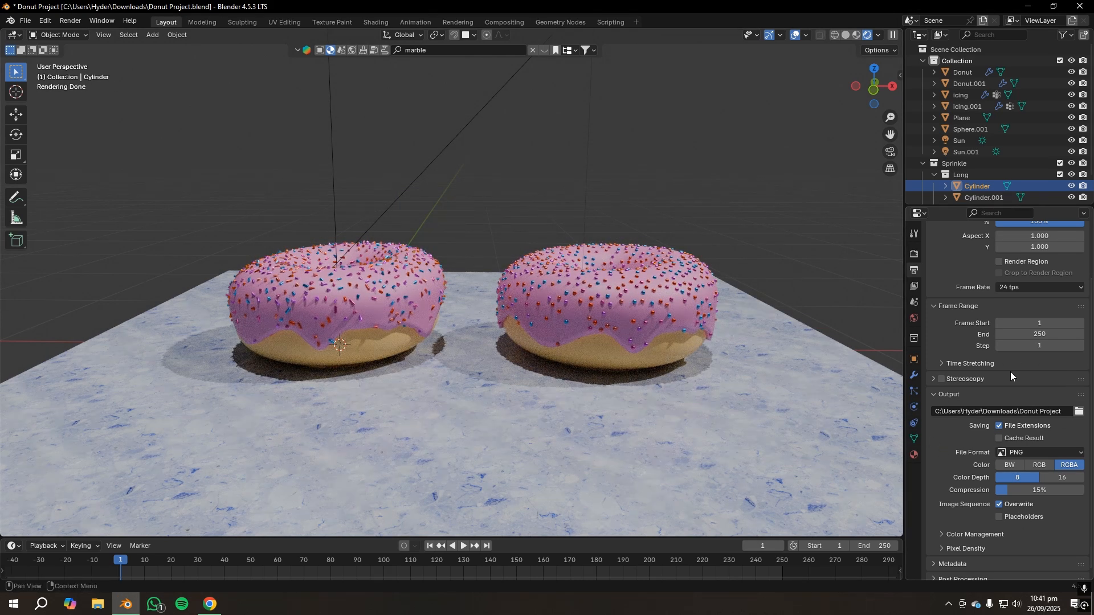
- Set the render output file format to FFmpeg Video
left_click(1046, 452)
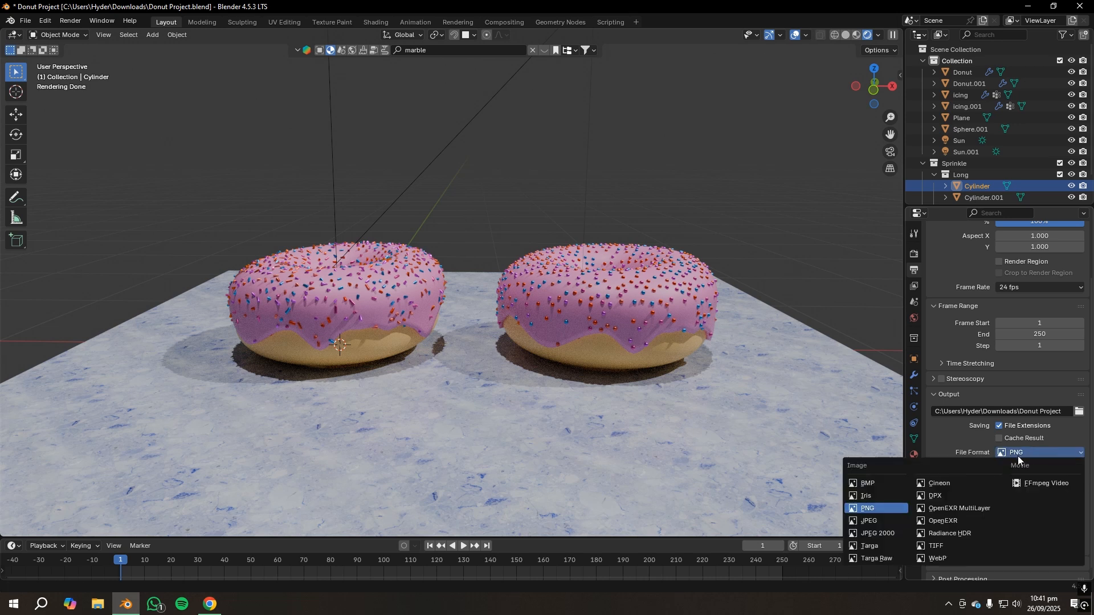
left_click(1038, 483)
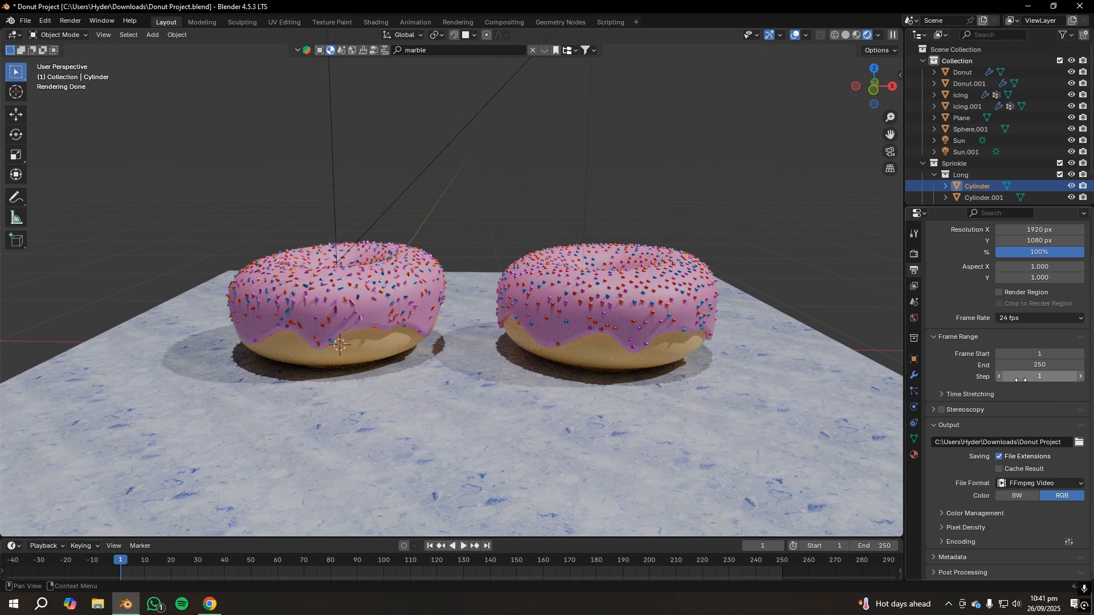
scroll(1003, 518, "up", 1)
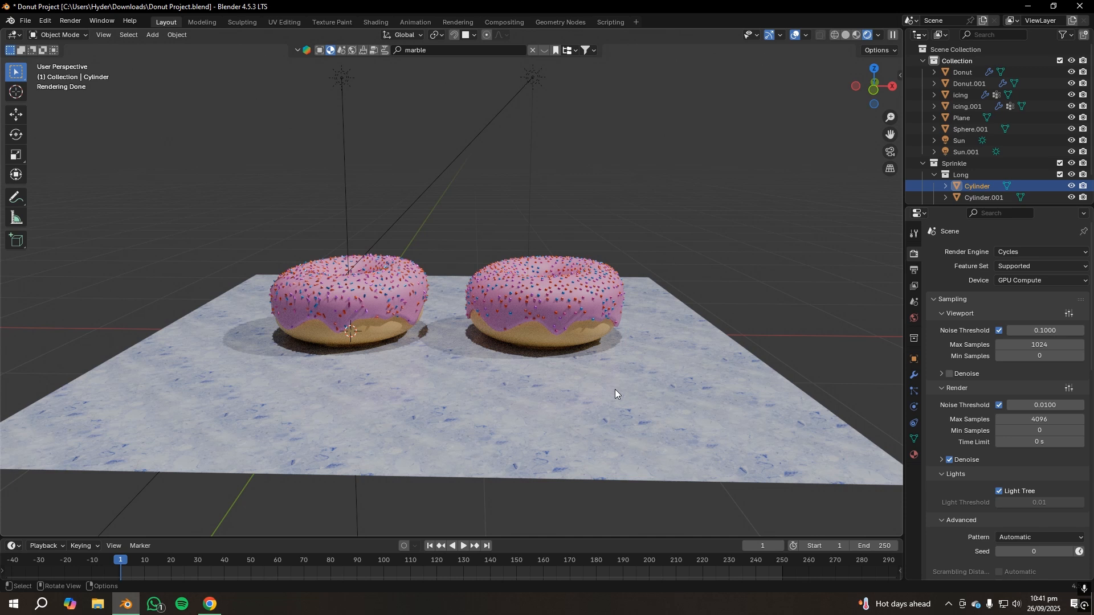
scroll(628, 337, "down", 5)
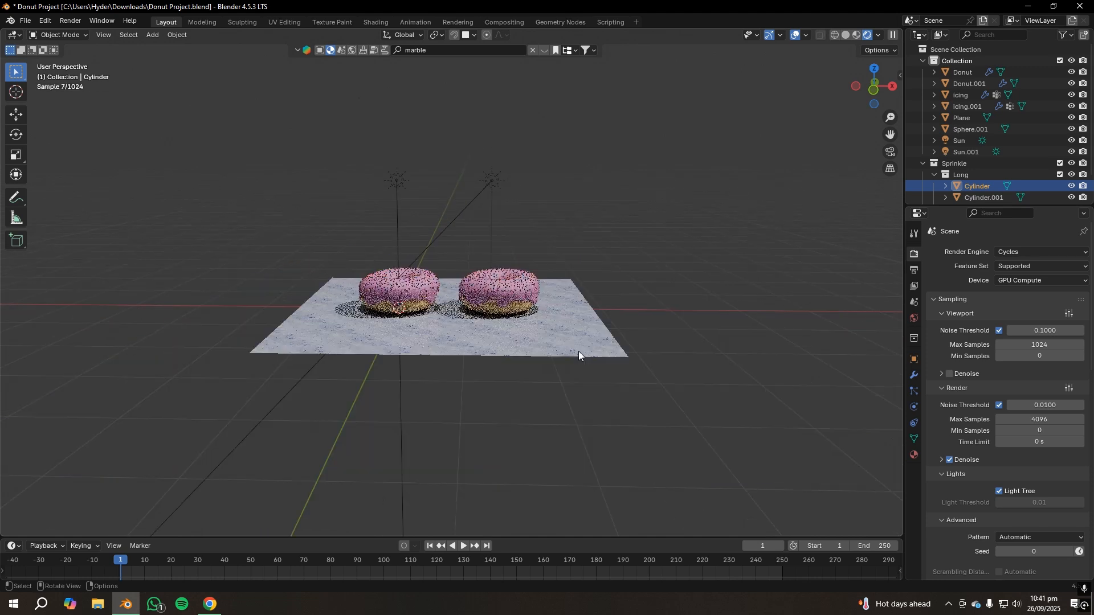
scroll(575, 354, "up", 3)
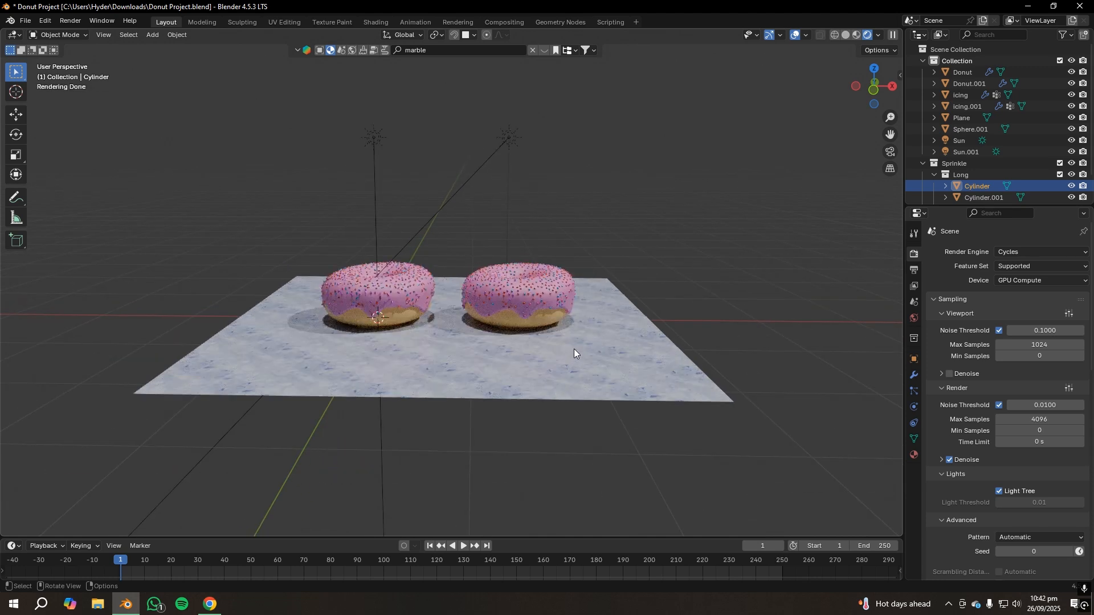